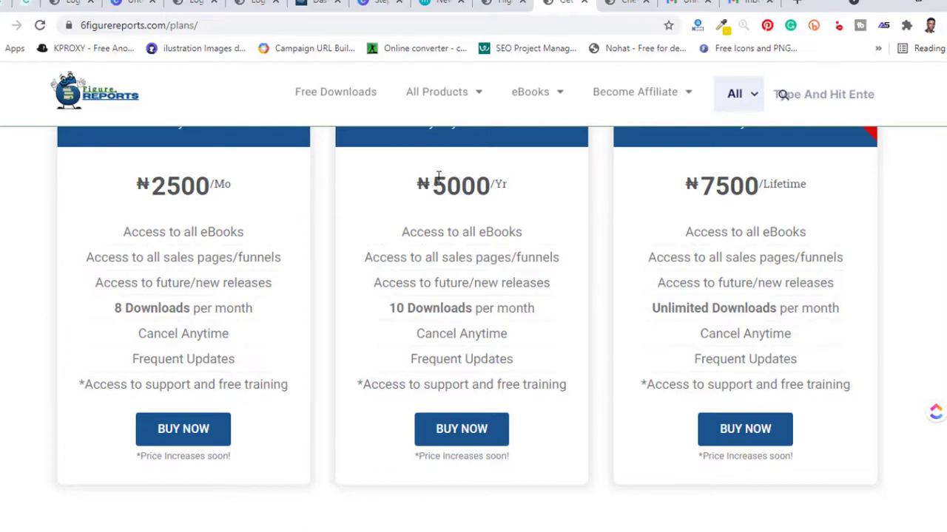
# Compare the membership plans and choose the Monthly Access plan for purchase at ₦2500 per month.
pyautogui.scroll(1, 435, 191)
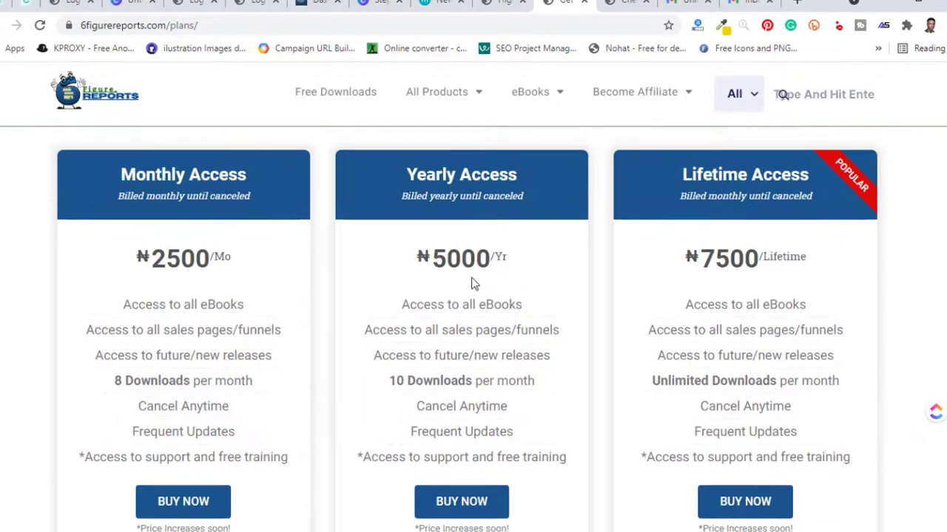
pyautogui.scroll(-2, 437, 311)
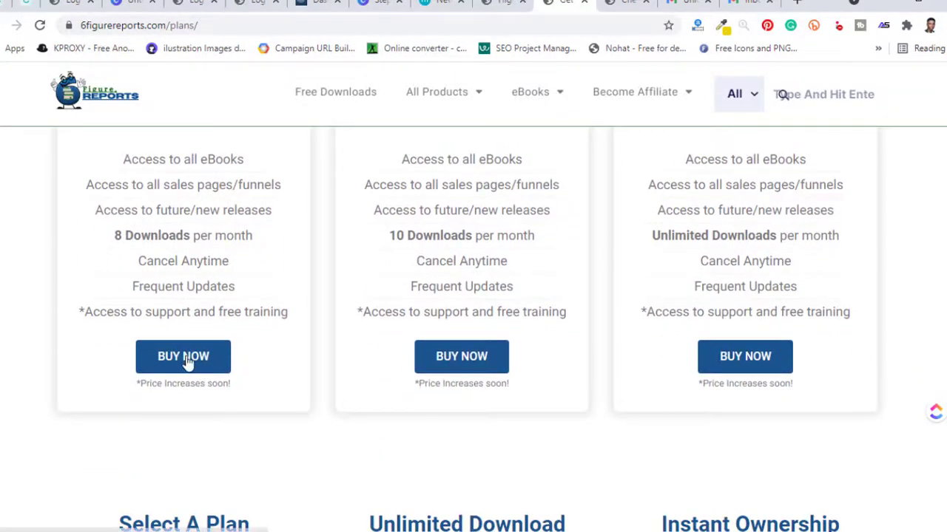
pyautogui.click(201, 360)
pyautogui.scroll(-3, 239, 332)
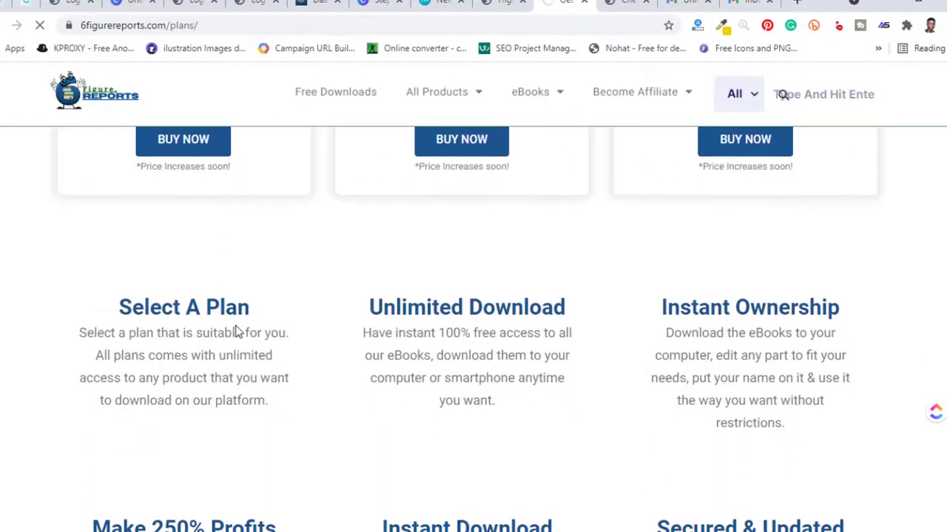
pyautogui.scroll(2, 238, 332)
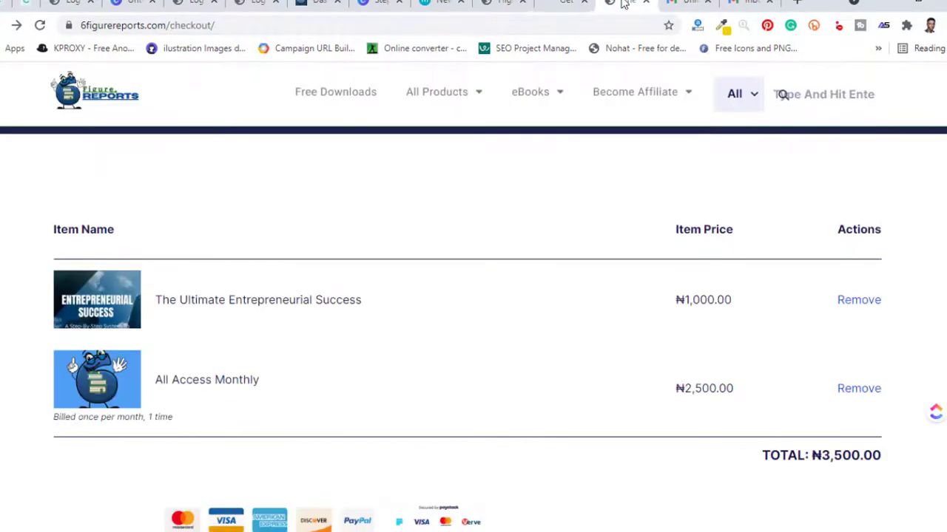
pyautogui.scroll(-2, 485, 192)
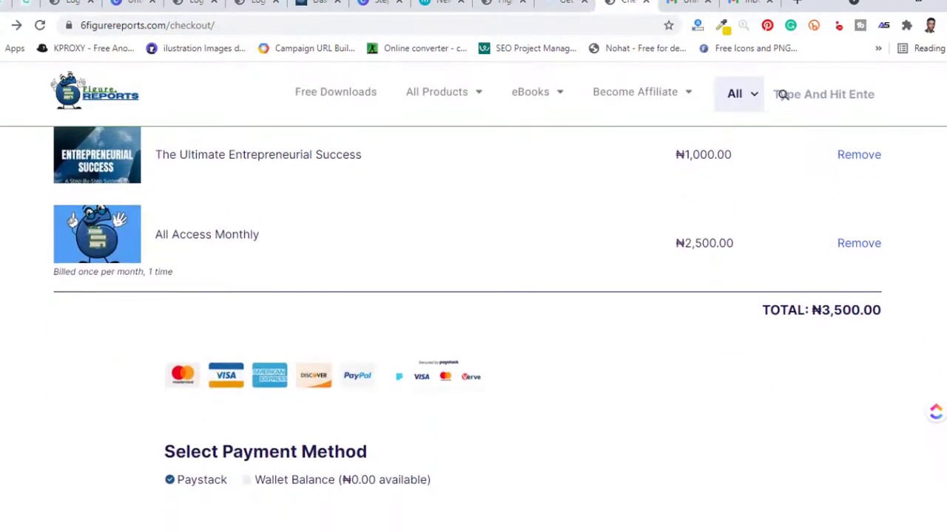
pyautogui.click(569, 3)
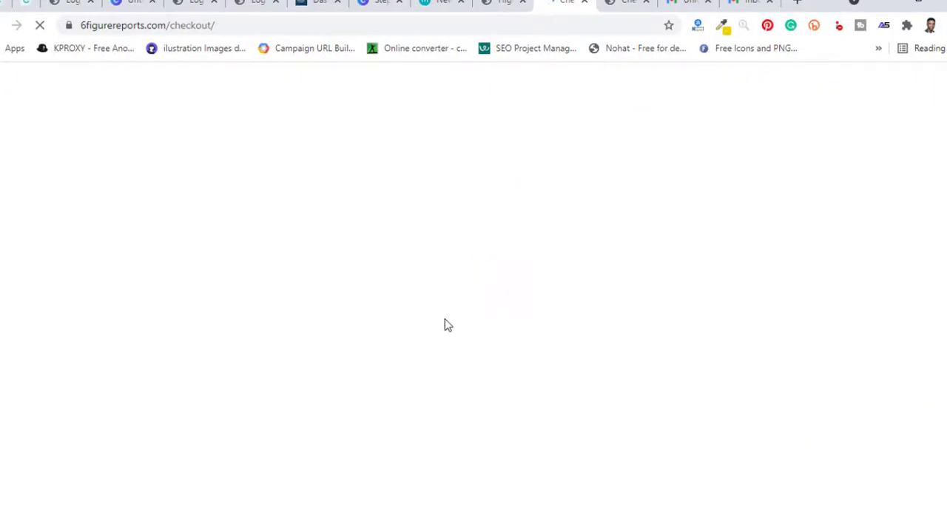
# Review the All Access Monthly order and the prefilled personal info at checkout, and submit the purchase.
pyautogui.scroll(-2, 445, 319)
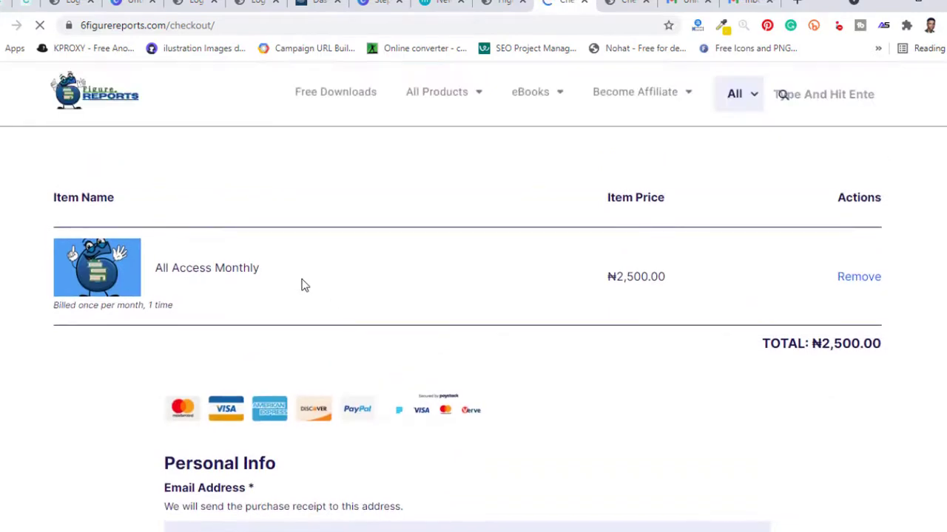
pyautogui.scroll(-1, 306, 285)
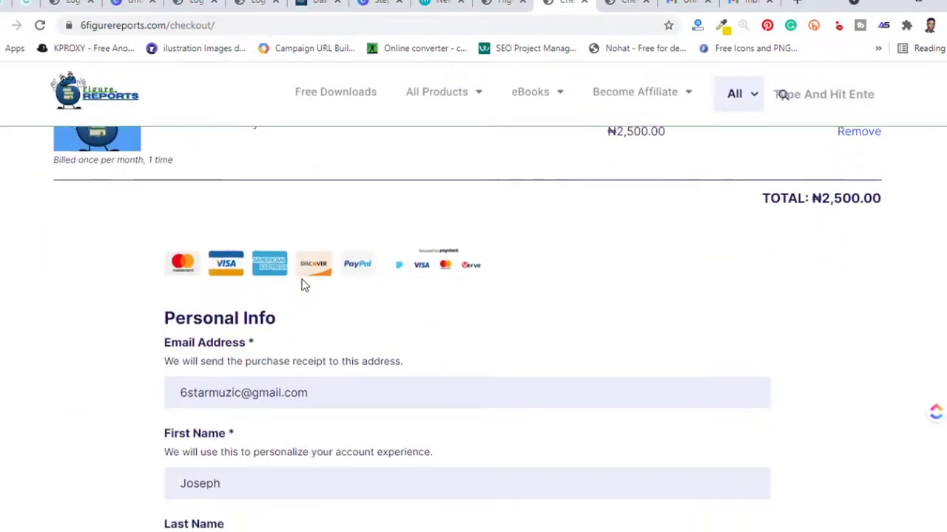
pyautogui.scroll(-2, 302, 281)
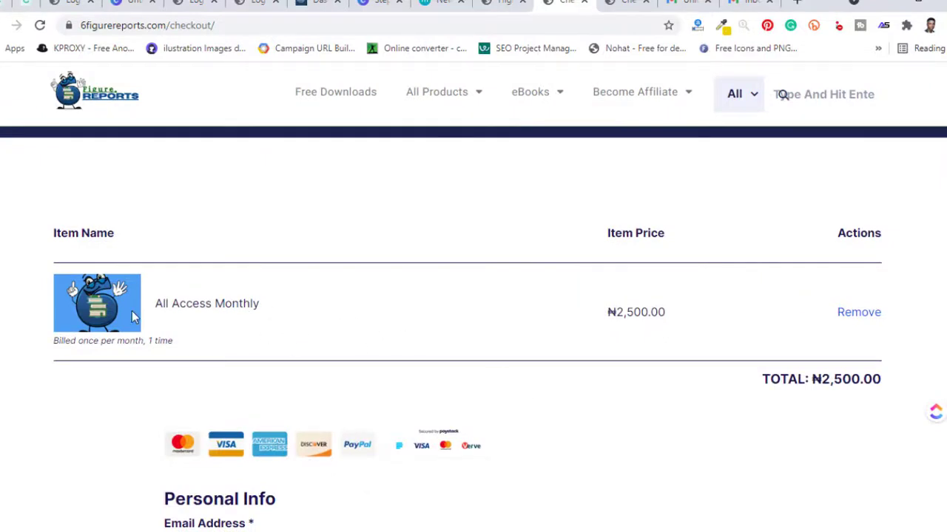
pyautogui.scroll(-4, 310, 400)
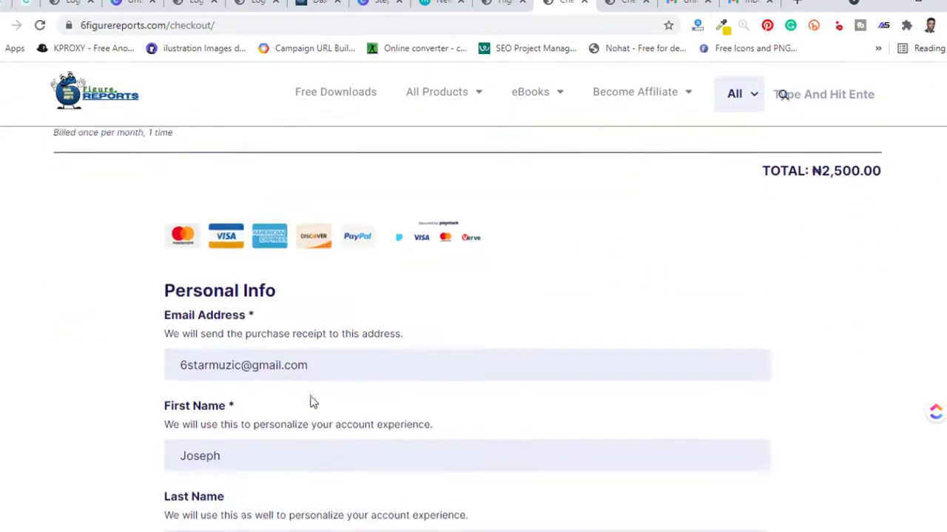
pyautogui.scroll(-2, 291, 294)
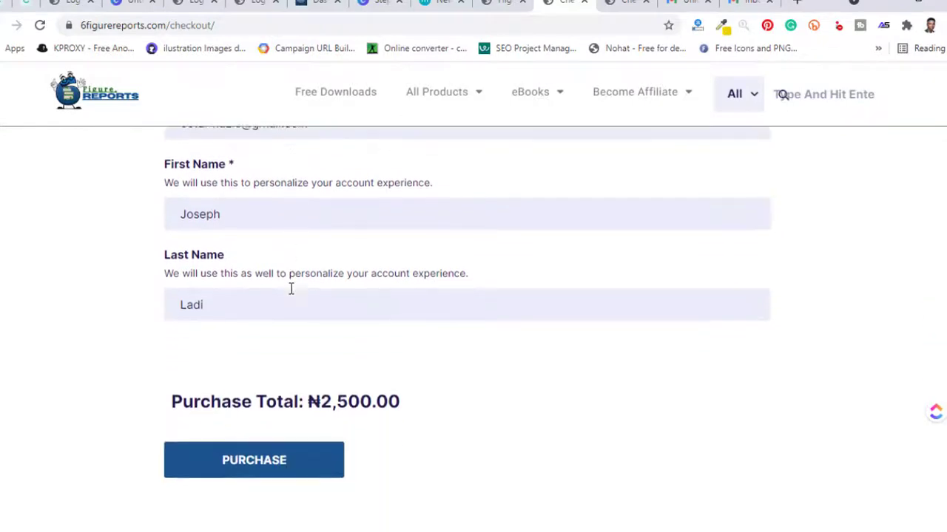
pyautogui.scroll(2, 291, 294)
pyautogui.scroll(-2, 291, 294)
pyautogui.scroll(-2, 290, 295)
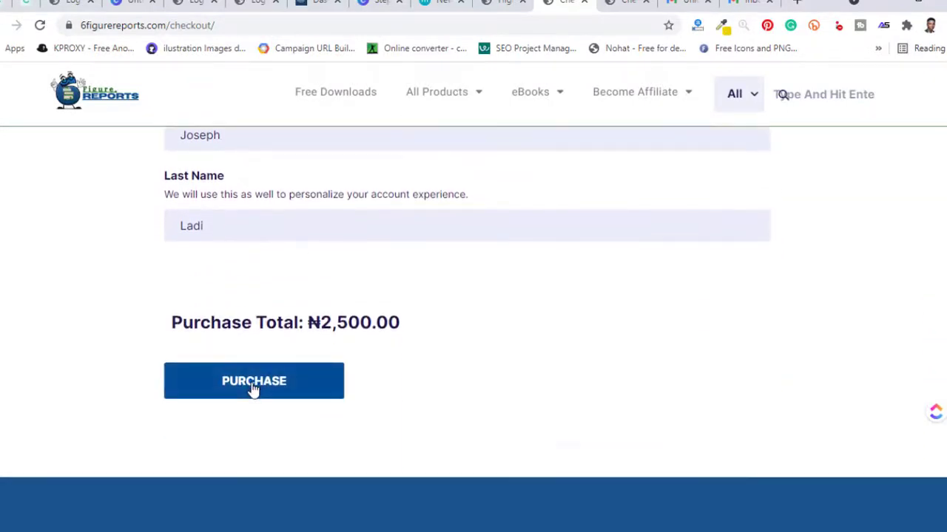
pyautogui.click(254, 390)
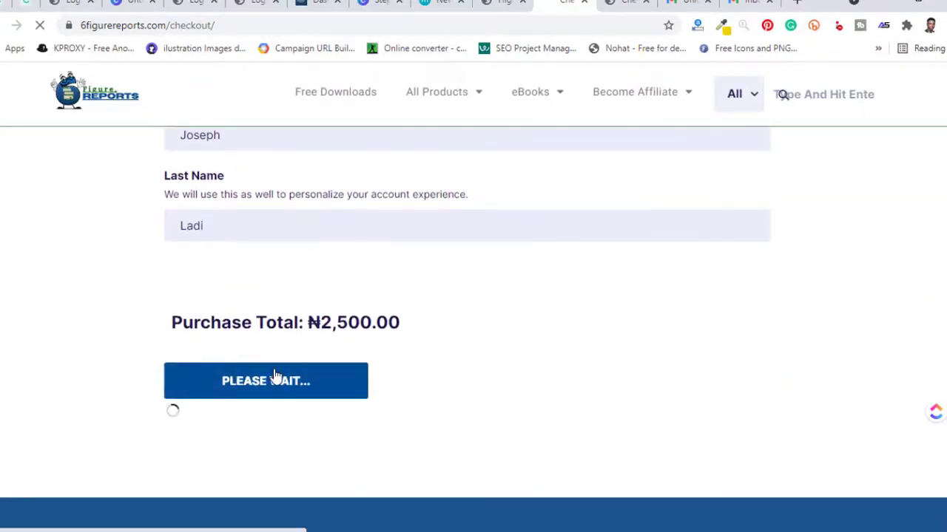
pyautogui.scroll(6, 275, 373)
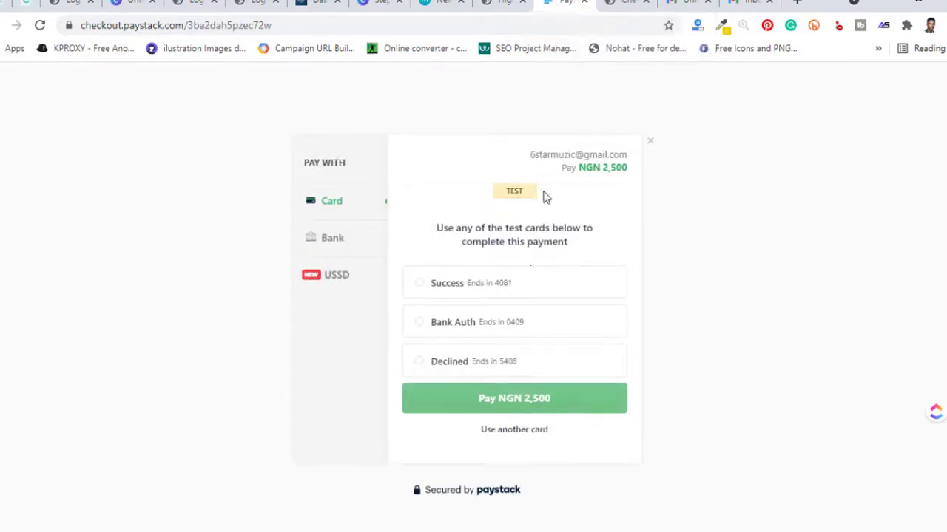
# Switch to Gmail and read the "Your username and password" account email from 6Fugure Reports.
pyautogui.click(747, 2)
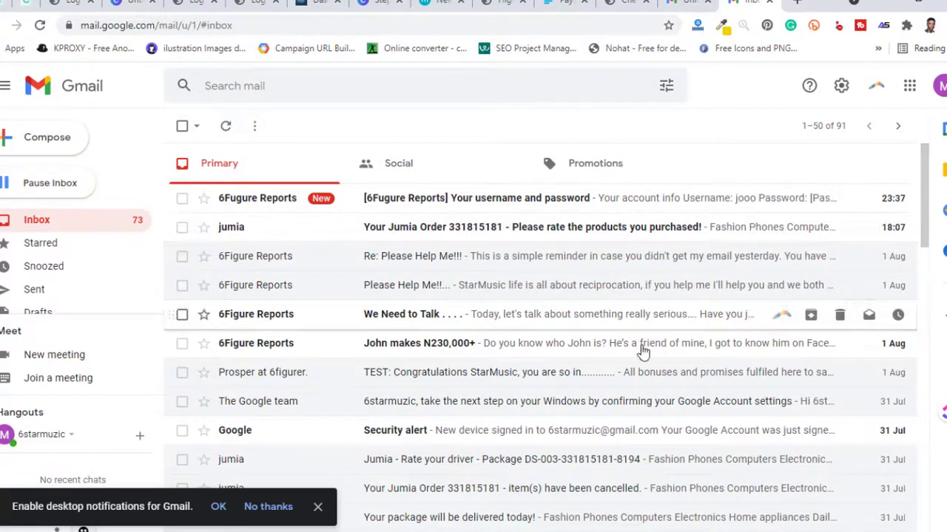
pyautogui.click(583, 207)
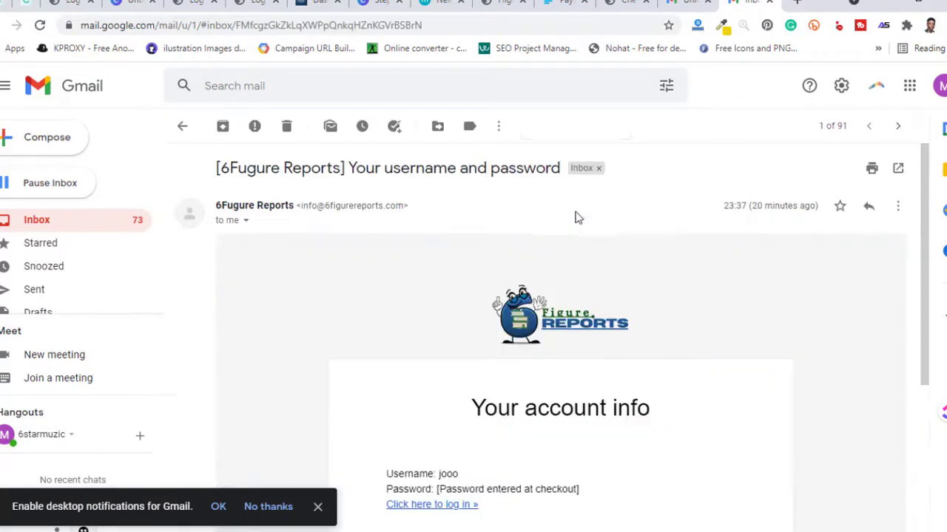
pyautogui.scroll(-2, 545, 334)
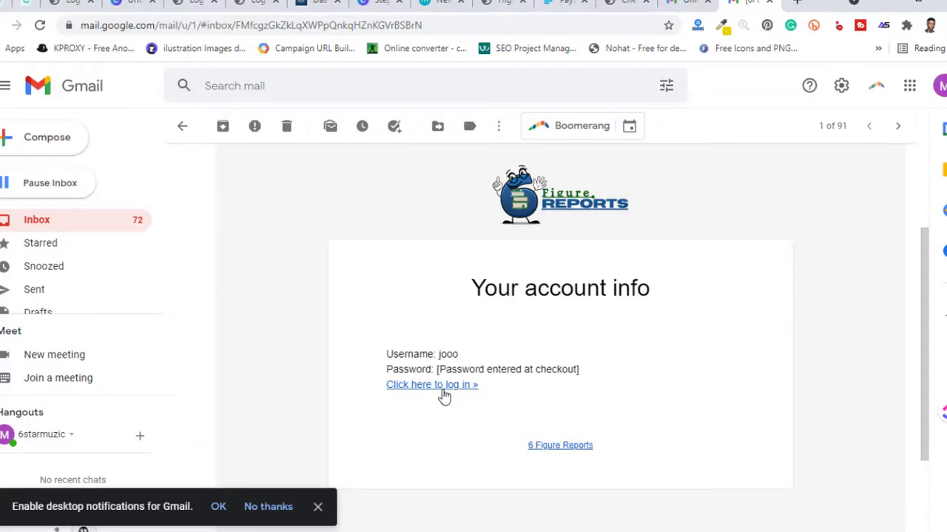
# Return to the Paystack checkout and pay NGN 2,500 with the Success test card.
pyautogui.click(565, 2)
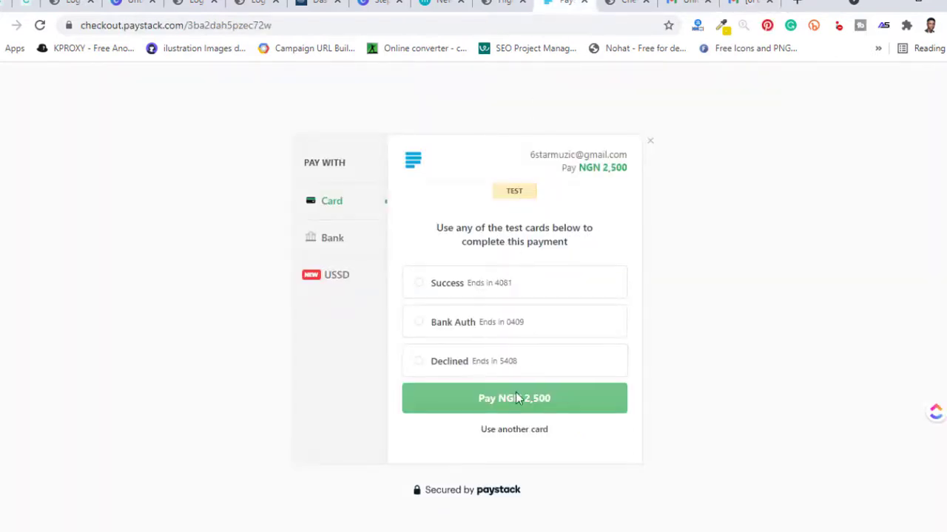
pyautogui.click(451, 290)
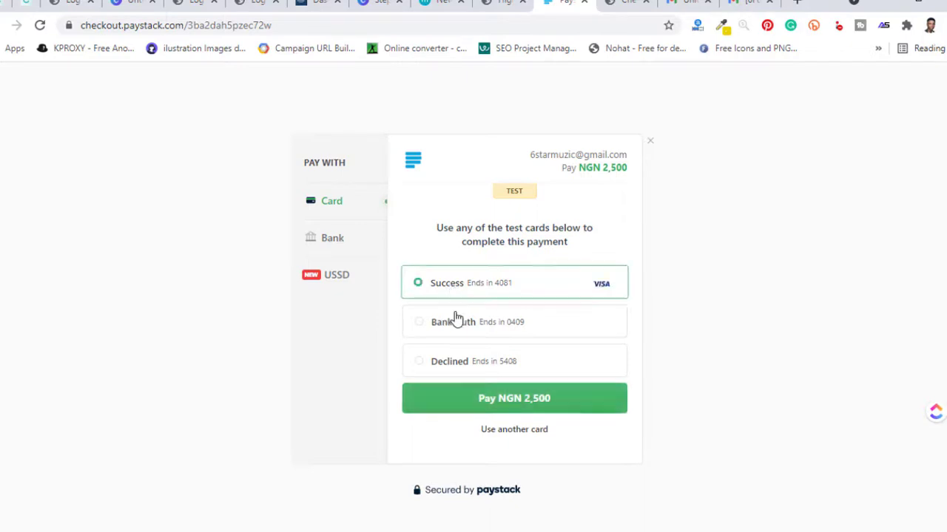
pyautogui.click(528, 408)
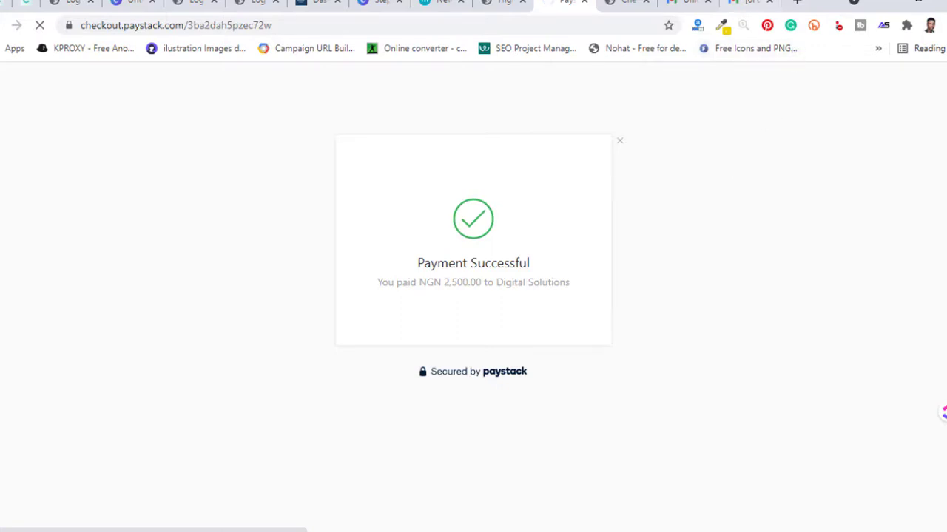
# Switch to Gmail and examine the payment amount and transaction details in the new Paystack receipt from Digital Solutions.
pyautogui.click(748, 3)
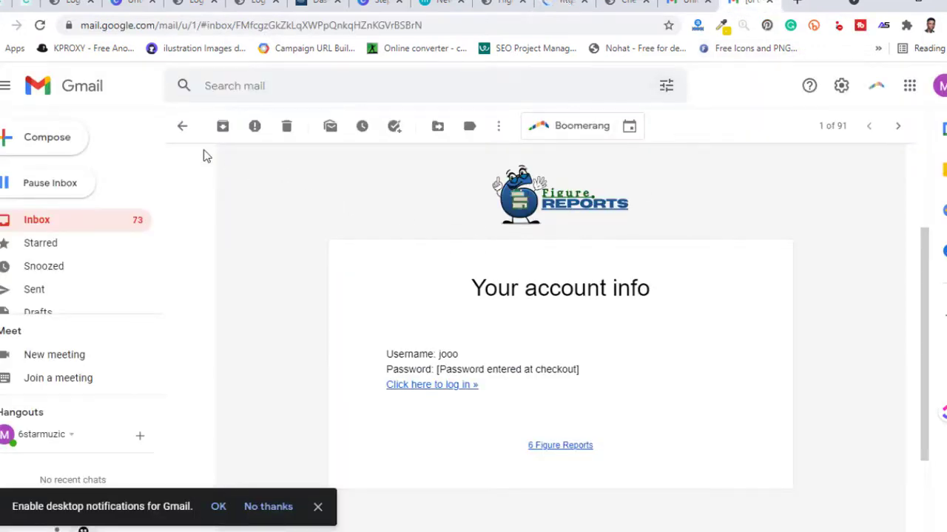
pyautogui.click(183, 127)
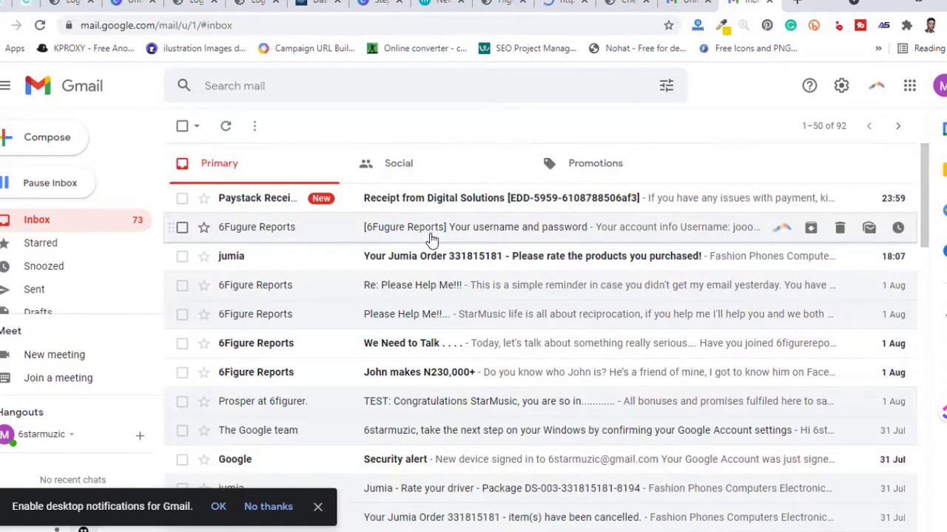
pyautogui.click(444, 211)
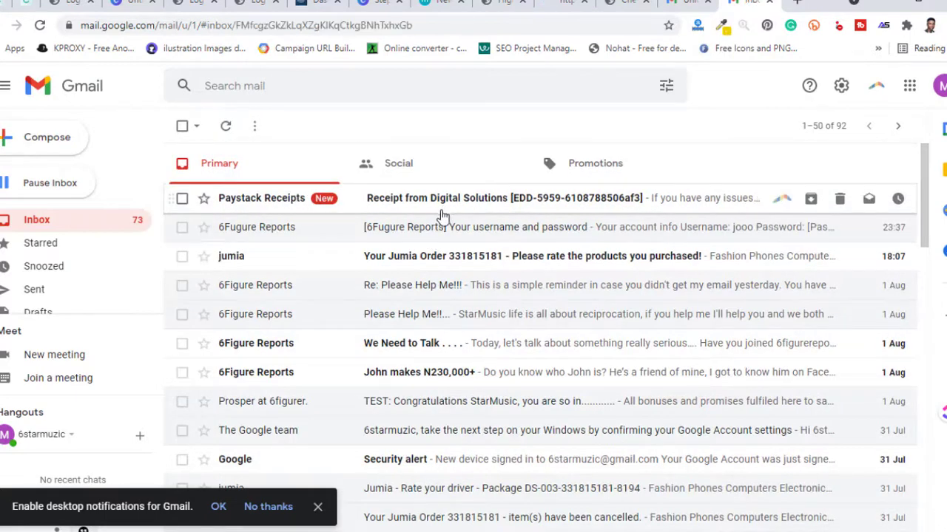
pyautogui.scroll(-2, 448, 303)
pyautogui.scroll(-3, 455, 321)
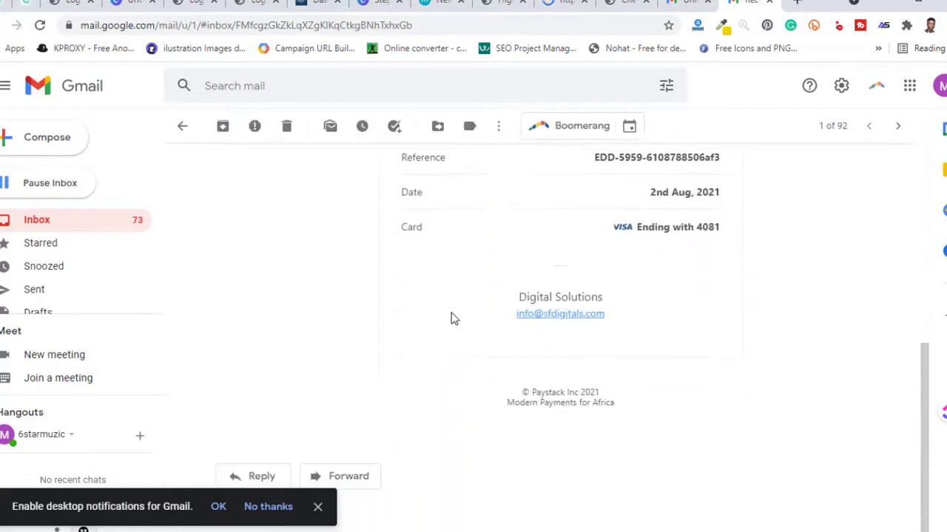
pyautogui.scroll(6, 454, 318)
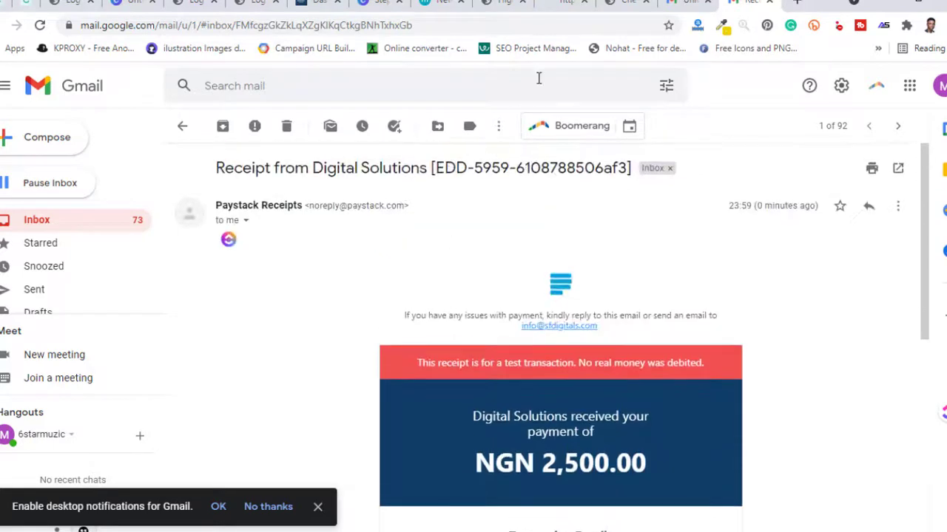
pyautogui.scroll(-4, 580, 382)
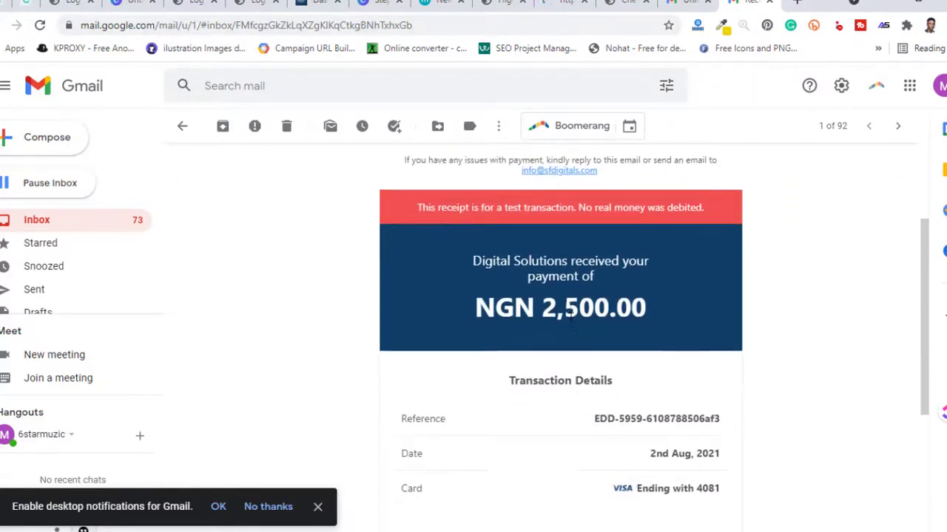
# Return to the 6 Figure Reports purchase confirmation, review the payment and product details, and follow the link to use the All Access Pass.
pyautogui.click(567, 5)
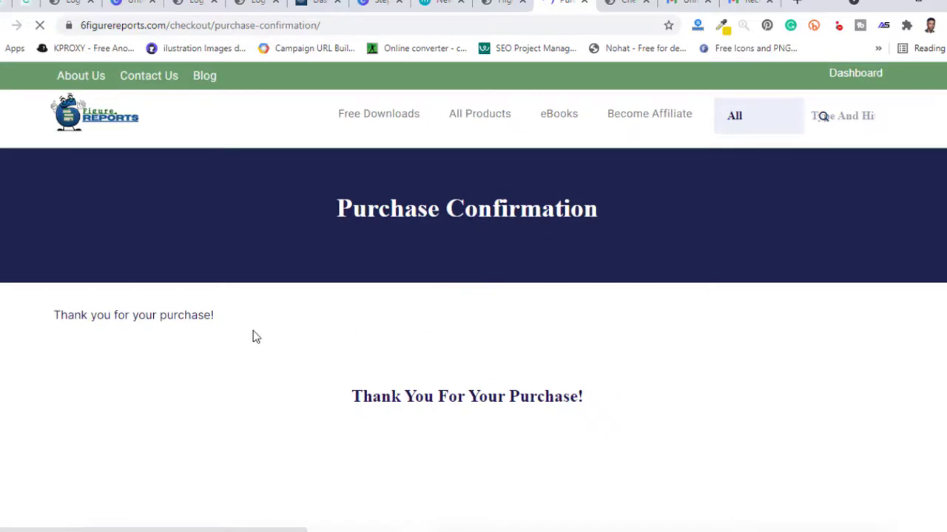
pyautogui.scroll(-5, 412, 385)
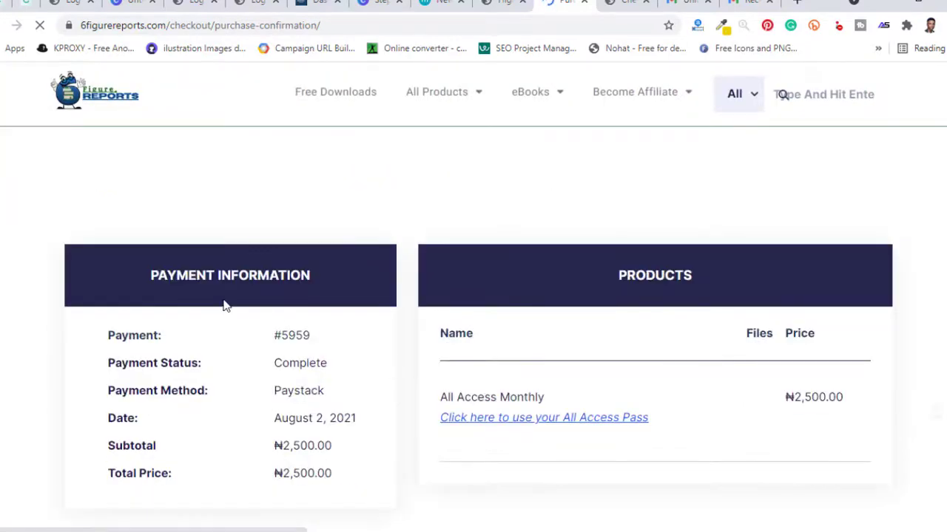
pyautogui.scroll(-2, 177, 323)
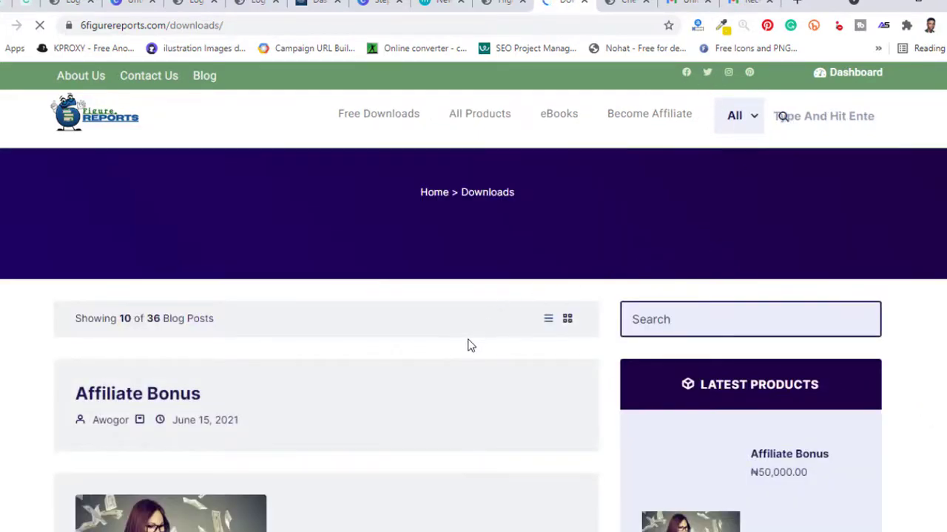
# Browse the Downloads page to examine the products available to the All Access member.
pyautogui.scroll(-3, 467, 344)
pyautogui.scroll(-3, 468, 344)
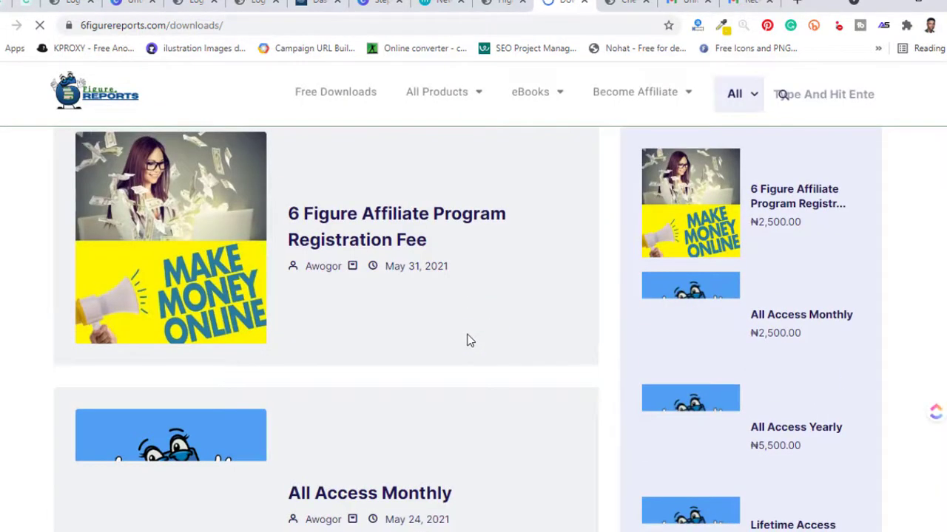
pyautogui.scroll(-3, 468, 338)
pyautogui.scroll(9, 466, 336)
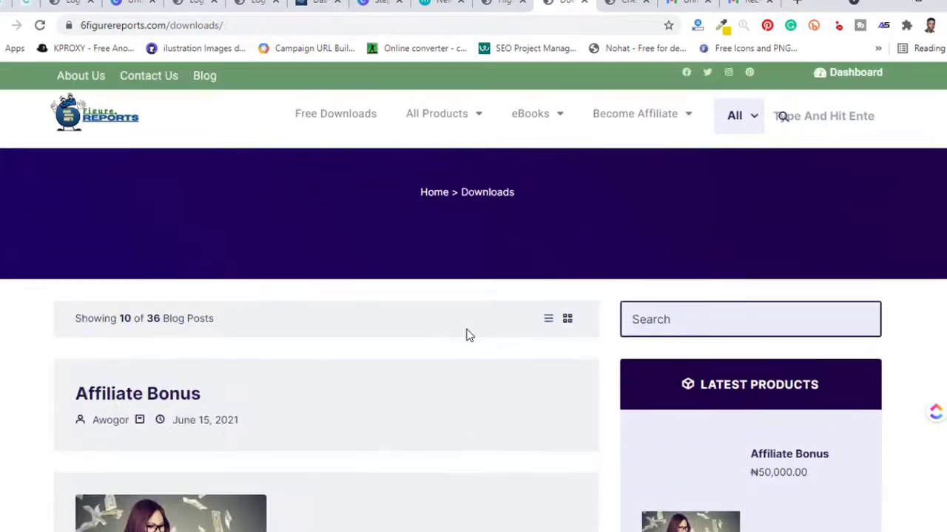
pyautogui.scroll(-2, 468, 335)
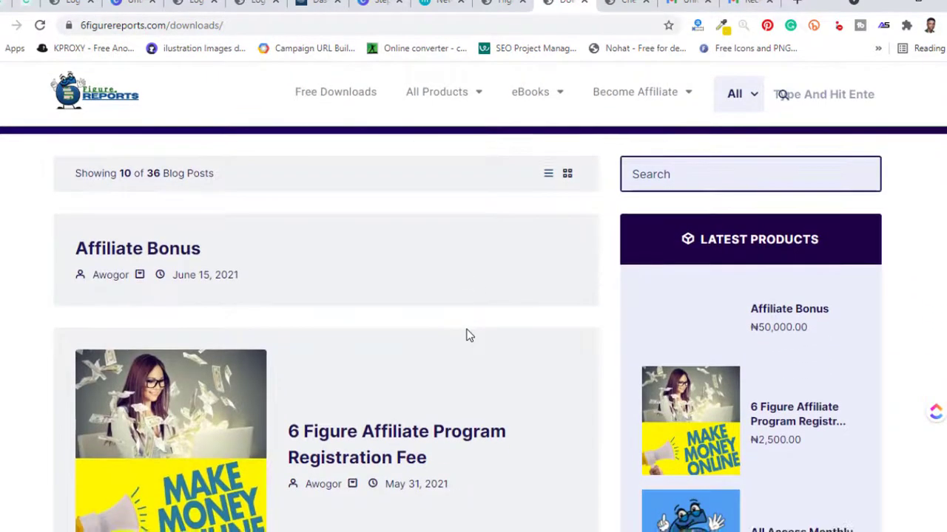
pyautogui.scroll(2, 469, 334)
pyautogui.scroll(-2, 466, 347)
pyautogui.scroll(-3, 451, 348)
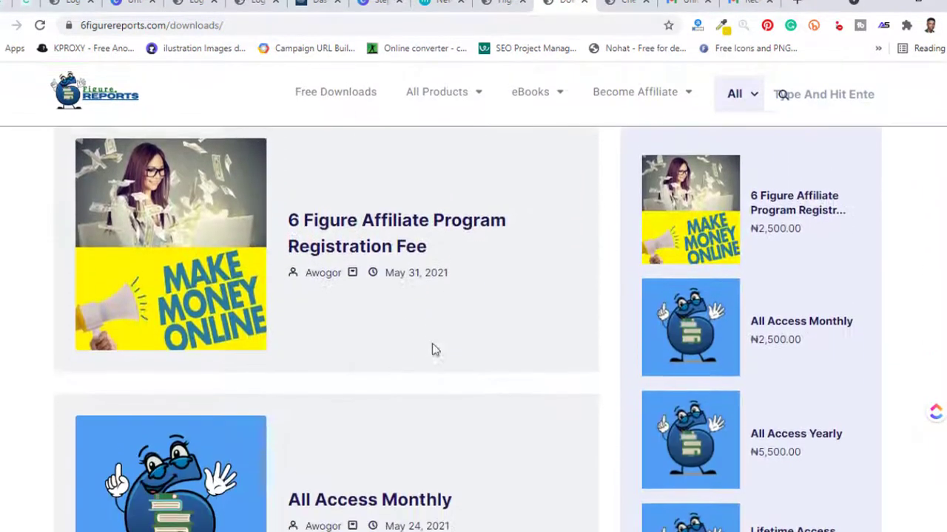
pyautogui.scroll(-12, 330, 338)
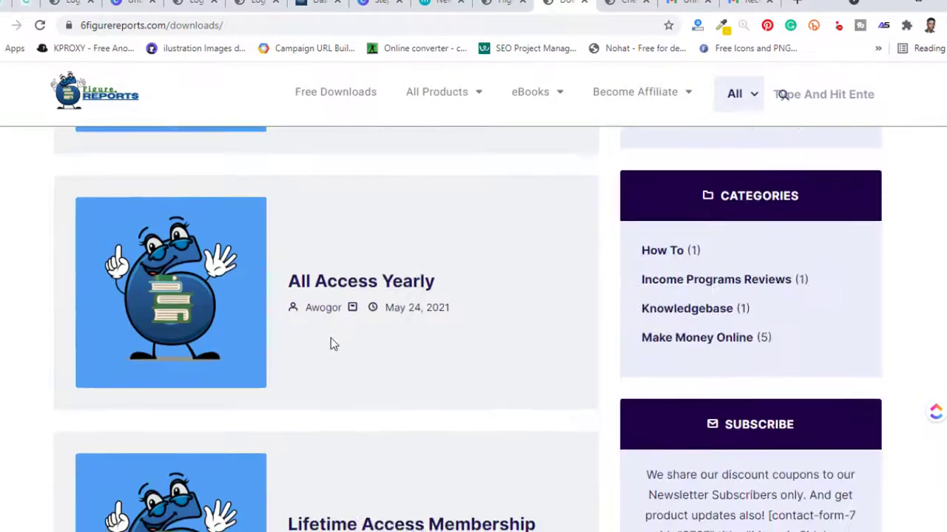
pyautogui.scroll(-9, 332, 345)
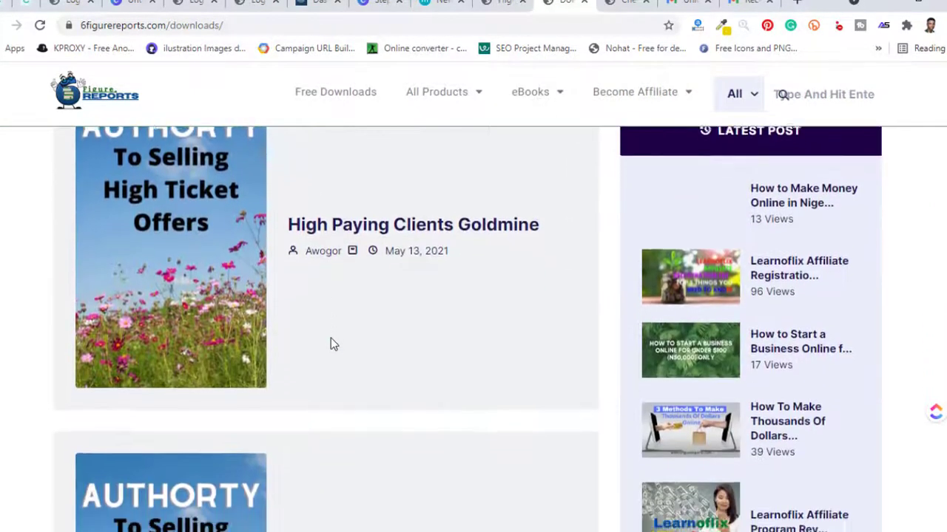
# Look through the rest of the Downloads listings, including the High Paying Clients Goldmine and Authority To Lead Generation eBooks.
pyautogui.scroll(-12, 331, 342)
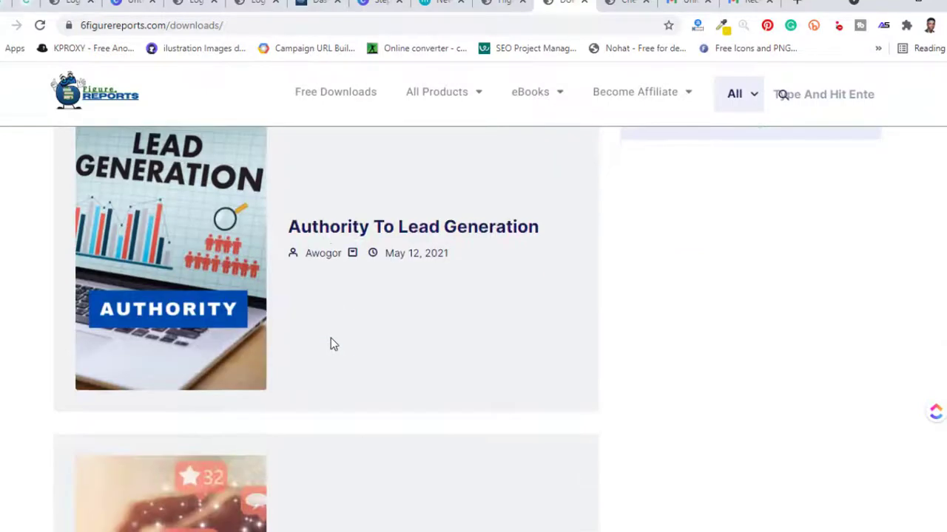
pyautogui.scroll(-3, 330, 343)
pyautogui.scroll(12, 540, 279)
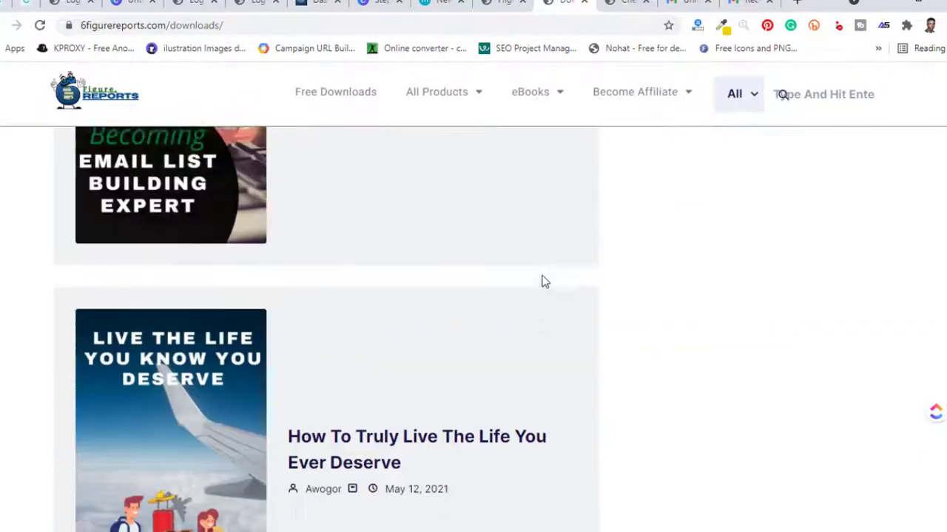
pyautogui.scroll(12, 604, 197)
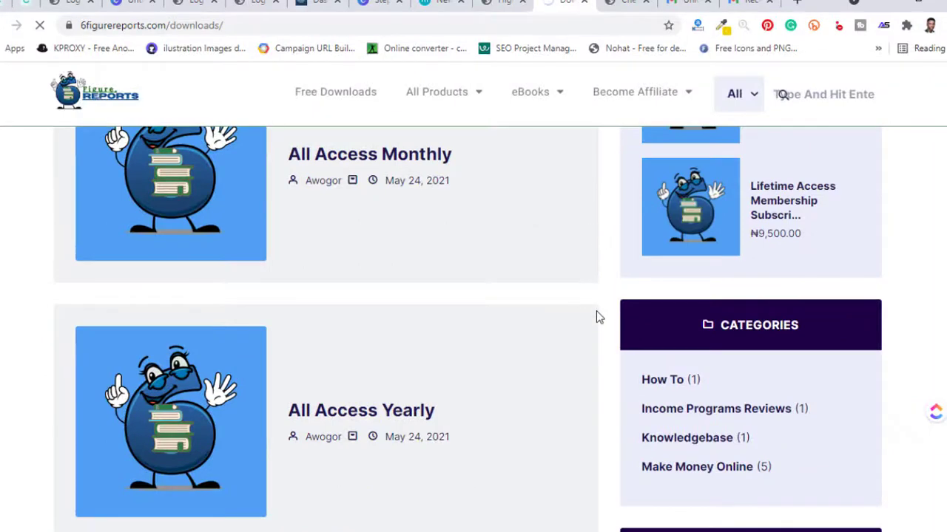
# Go to the 6 Figure Reports home page and open the Own Your Destiny eBook from the recently added products.
pyautogui.scroll(-3, 594, 321)
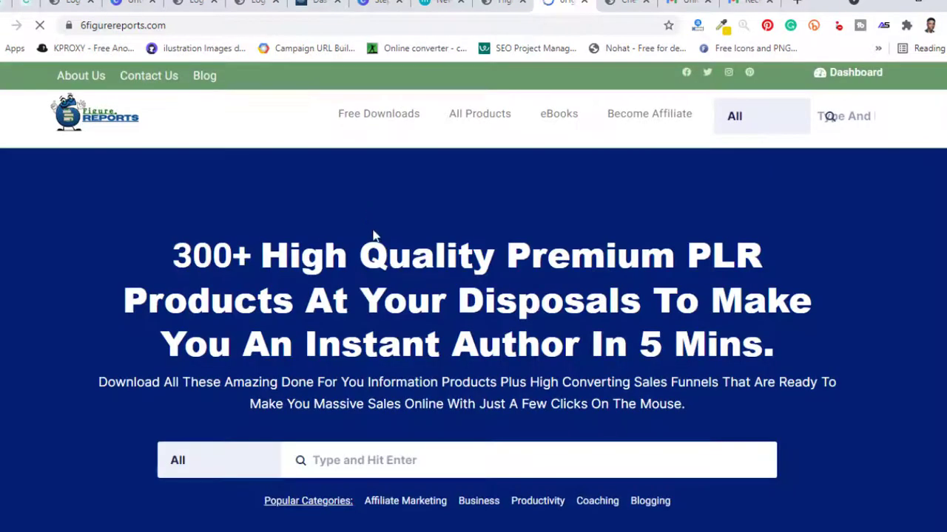
pyautogui.scroll(-8, 458, 352)
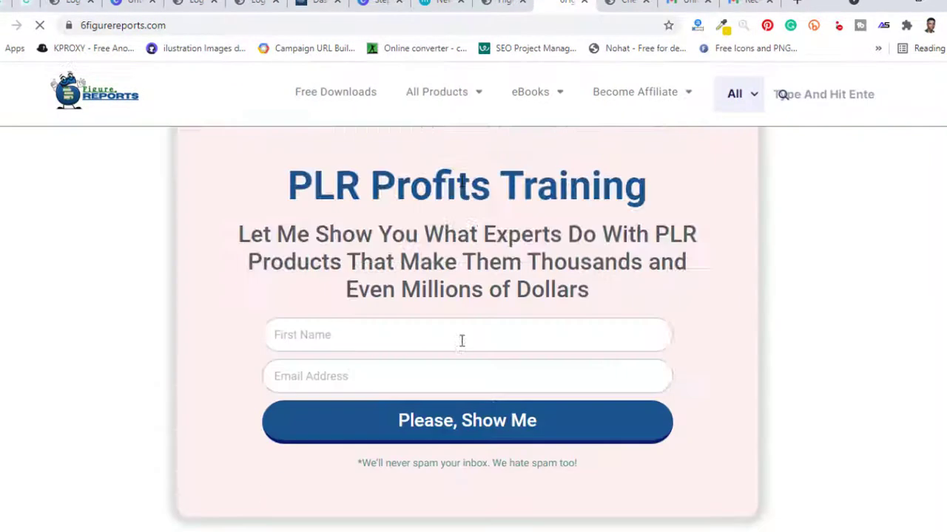
pyautogui.scroll(-5, 466, 368)
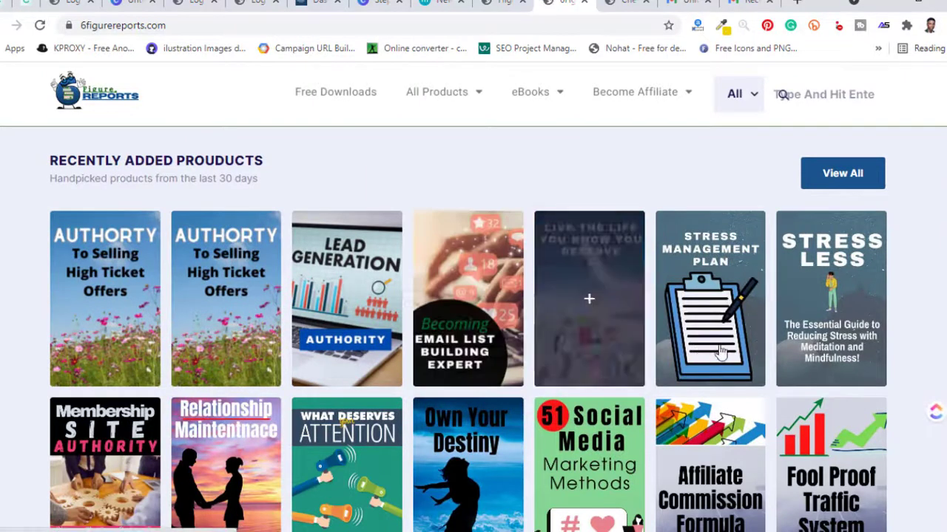
pyautogui.scroll(-3, 688, 390)
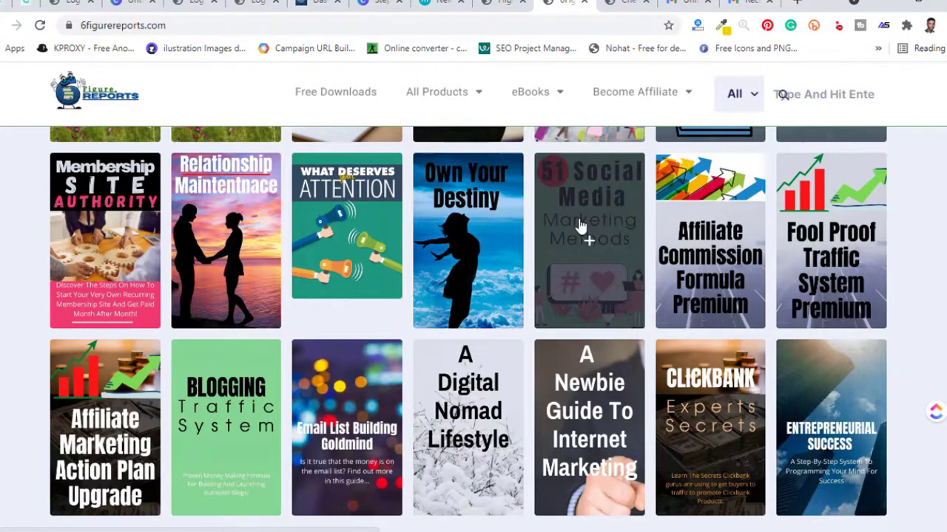
pyautogui.click(488, 211)
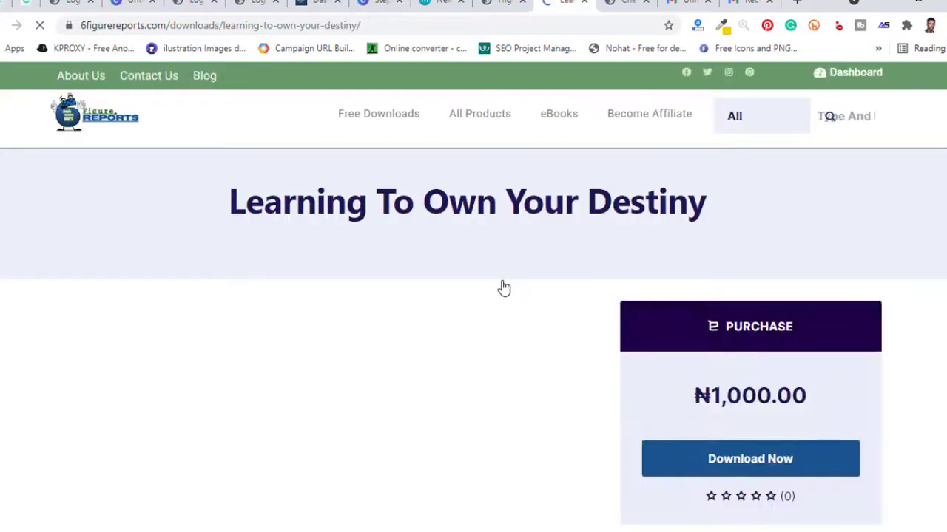
# Examine the Learning To Own Your Destiny page for its price, download option, included files, file size and description.
pyautogui.scroll(-2, 503, 288)
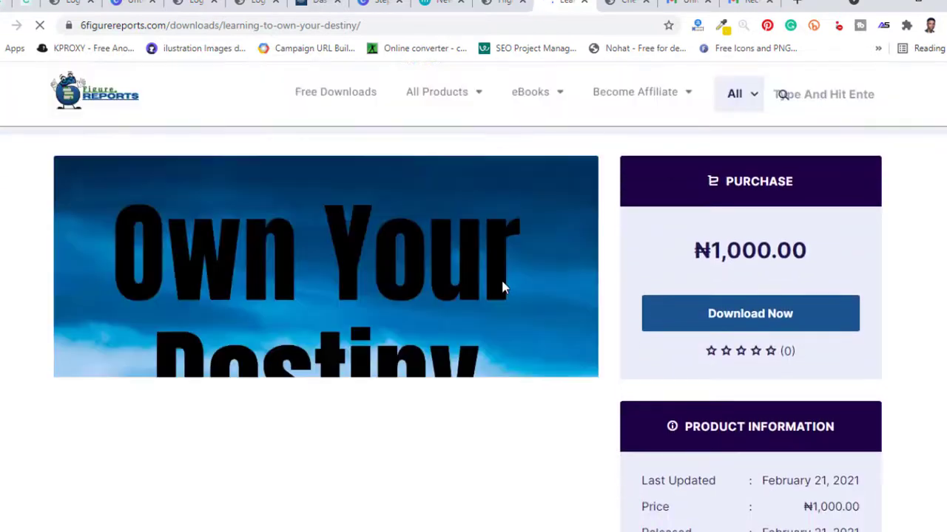
pyautogui.scroll(-10, 498, 325)
pyautogui.scroll(9, 496, 325)
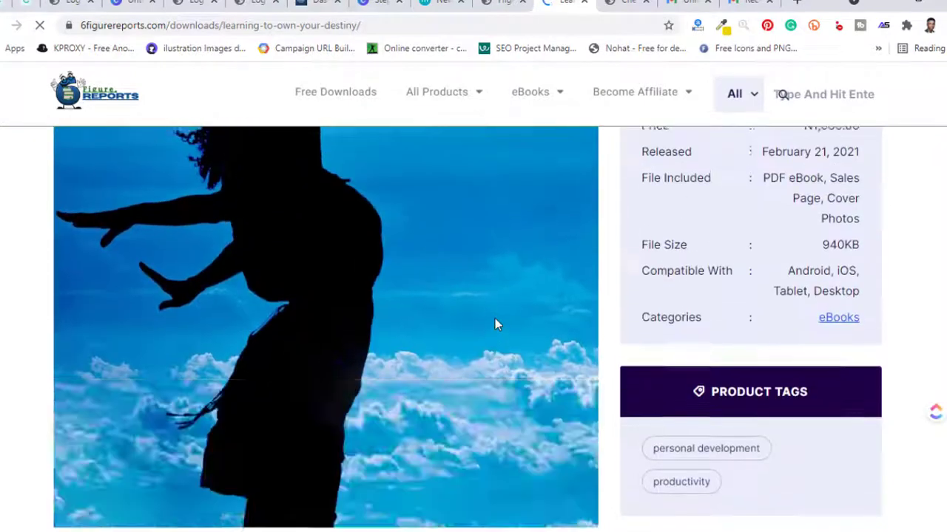
pyautogui.scroll(1, 725, 277)
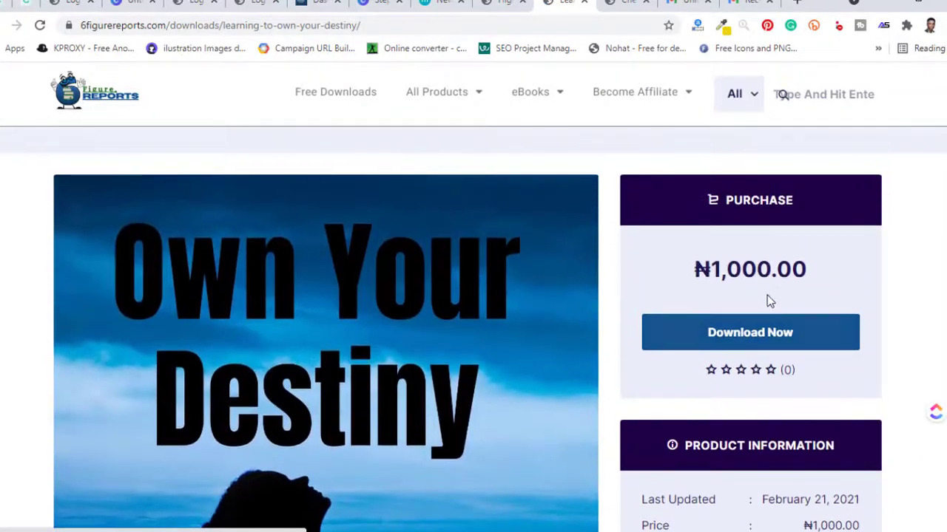
pyautogui.scroll(2, 740, 332)
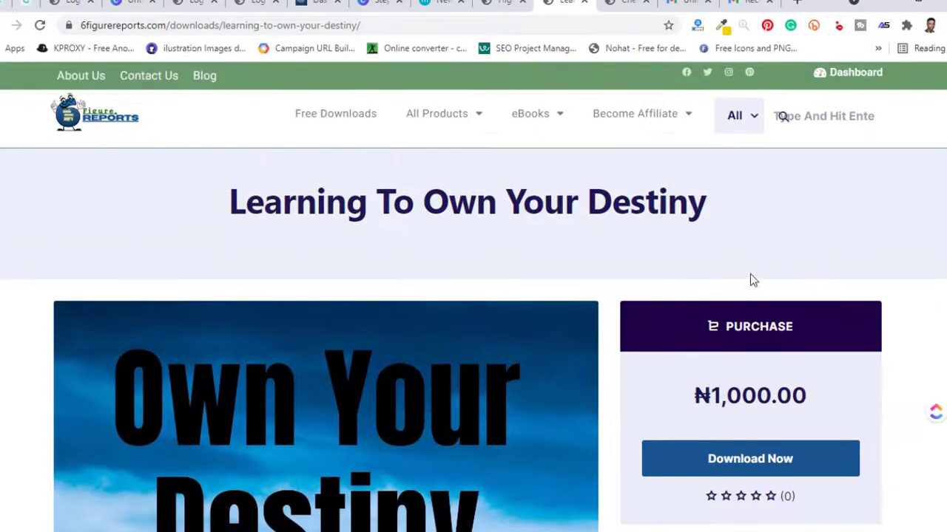
pyautogui.scroll(-5, 725, 303)
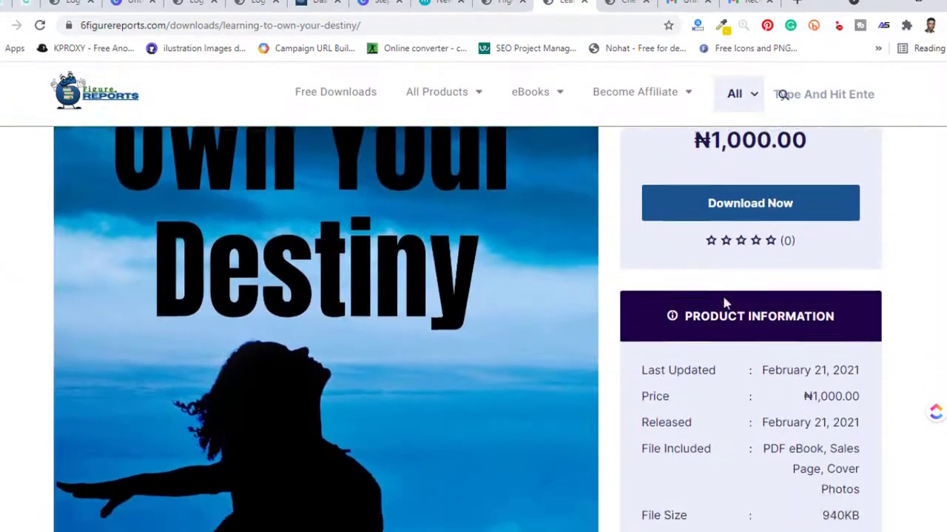
pyautogui.scroll(-2, 725, 303)
pyautogui.scroll(-4, 725, 308)
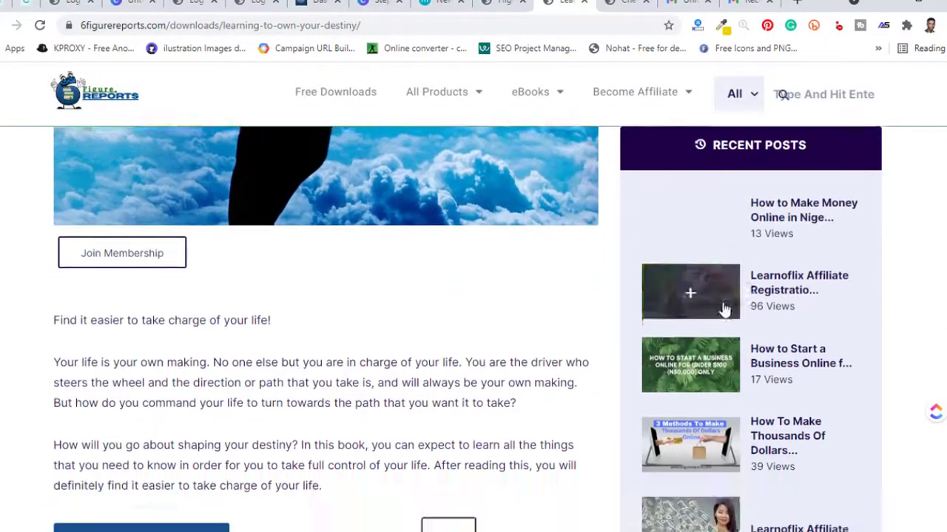
pyautogui.scroll(9, 725, 309)
pyautogui.scroll(3, 738, 290)
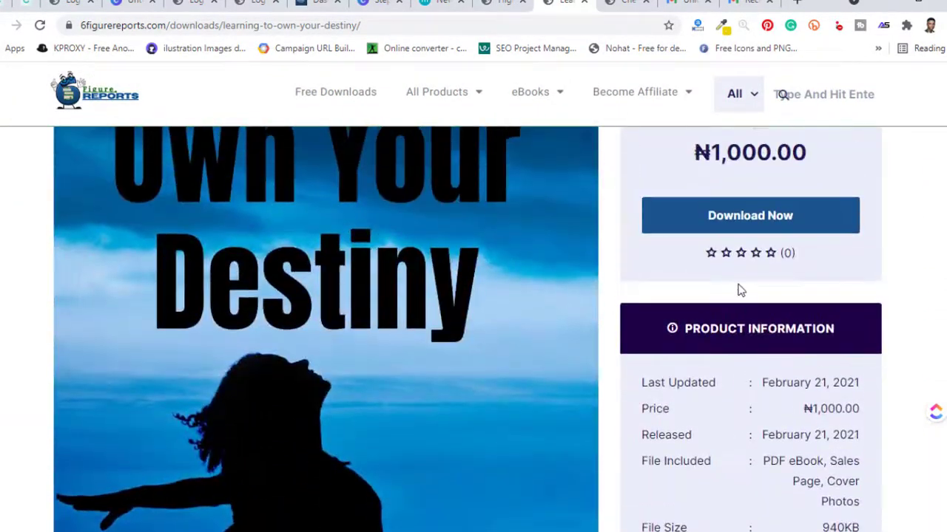
pyautogui.scroll(2, 732, 252)
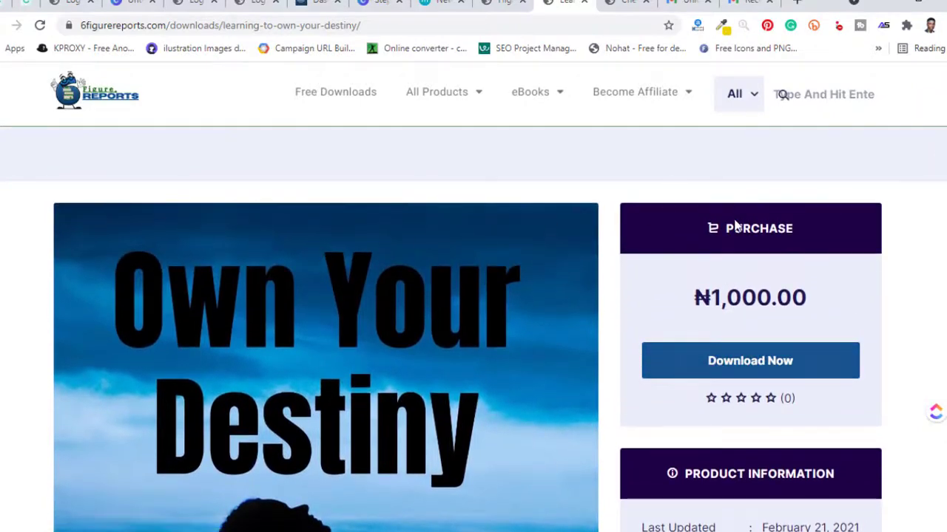
pyautogui.scroll(2, 556, 200)
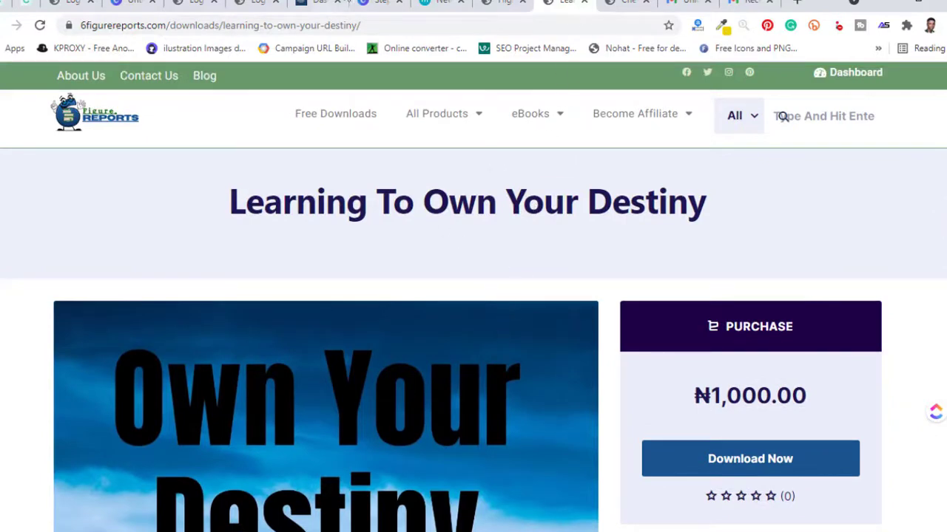
# Switch to the Canva presentation, check the topic list on slide 2, and return to the Learning To Own Your Destiny page.
pyautogui.click(380, 3)
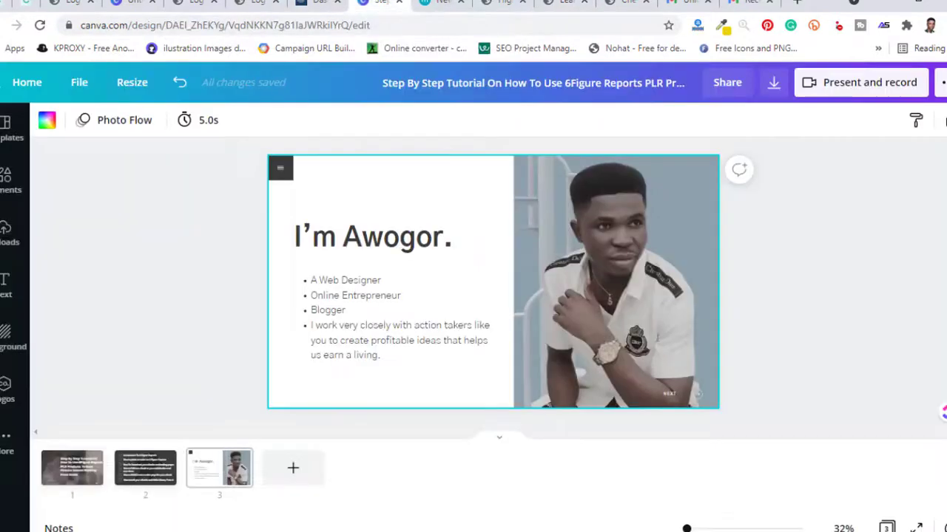
pyautogui.scroll(1, 228, 412)
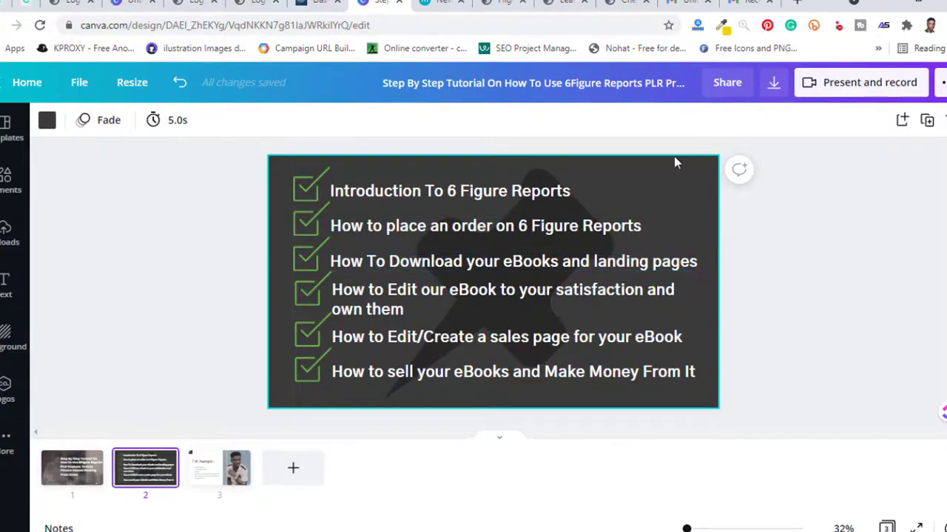
pyautogui.click(622, 9)
pyautogui.click(564, 3)
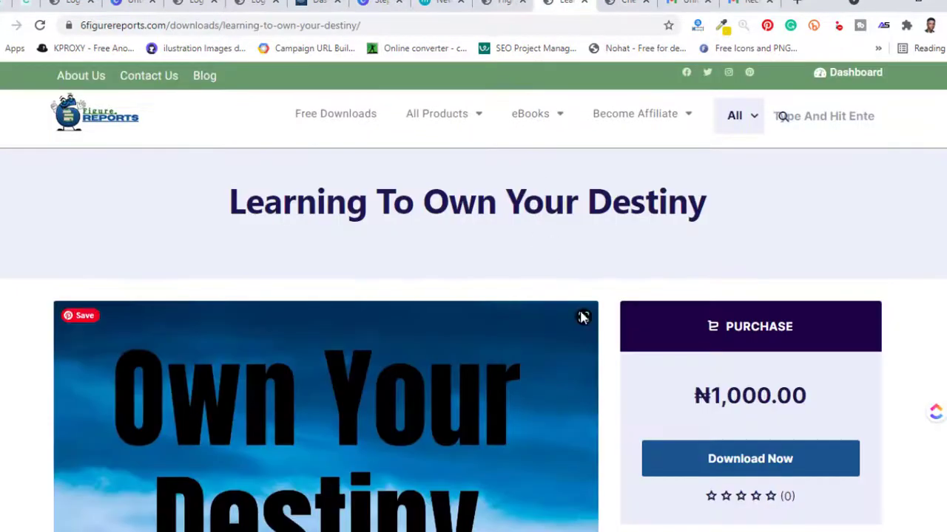
# Review the eBook's purchase box, cover image, product information and product tags on its page.
pyautogui.scroll(1, 600, 287)
pyautogui.scroll(-2, 794, 524)
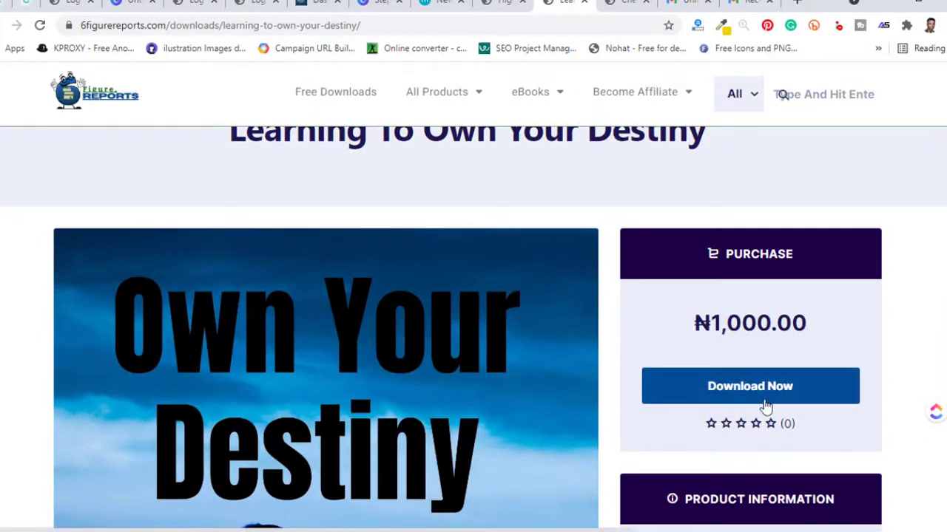
pyautogui.scroll(-8, 392, 400)
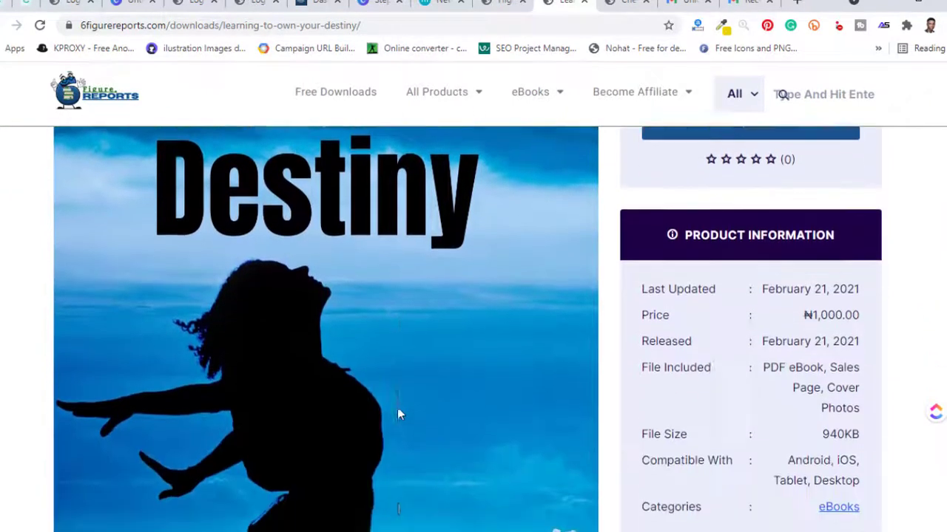
pyautogui.scroll(-3, 399, 415)
pyautogui.scroll(8, 390, 280)
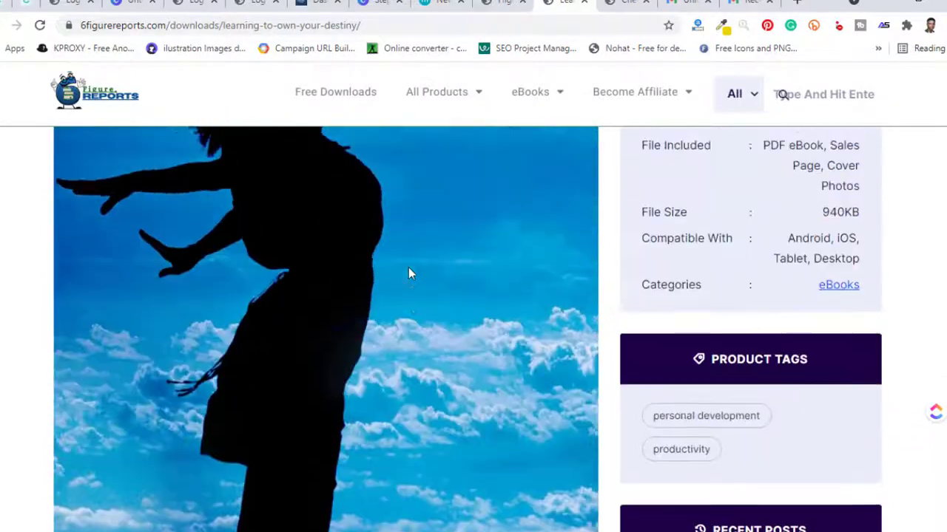
pyautogui.scroll(3, 187, 296)
pyautogui.scroll(-4, 284, 342)
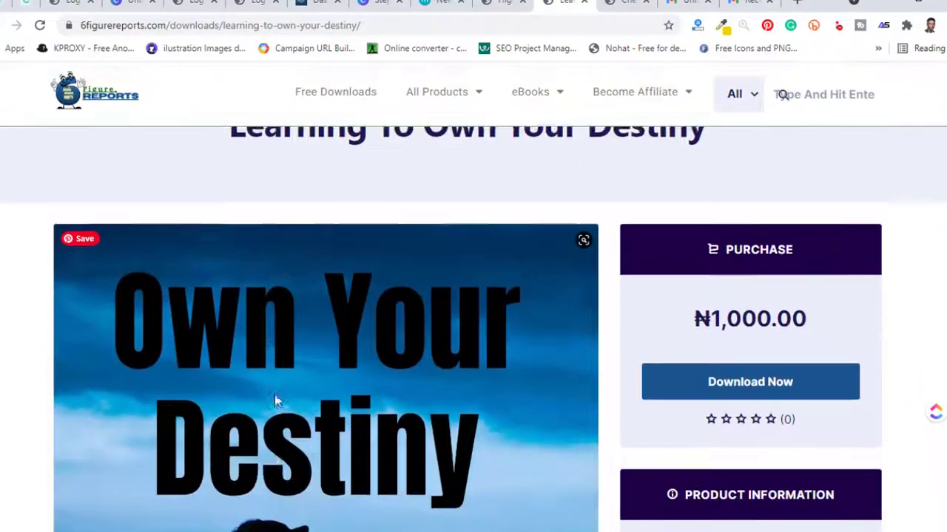
pyautogui.scroll(-7, 289, 396)
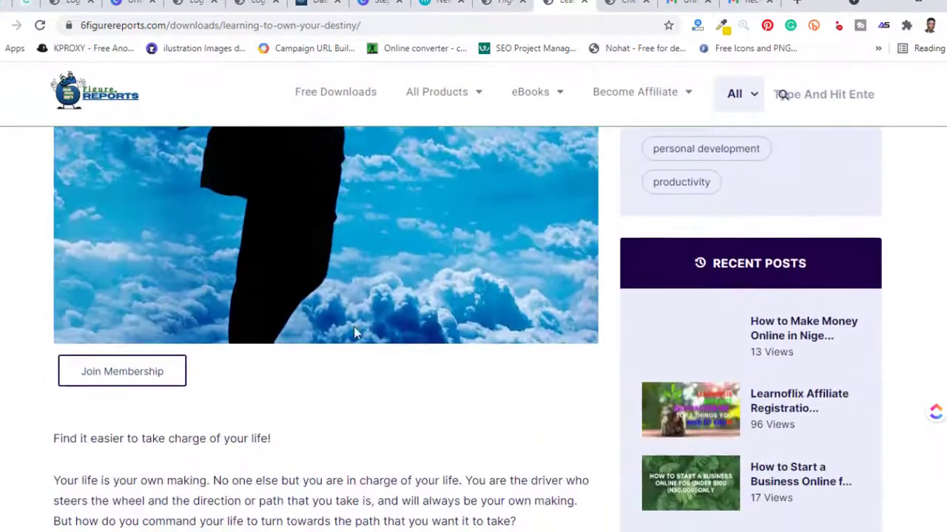
pyautogui.scroll(3, 360, 332)
pyautogui.scroll(1, 390, 310)
pyautogui.scroll(-2, 390, 310)
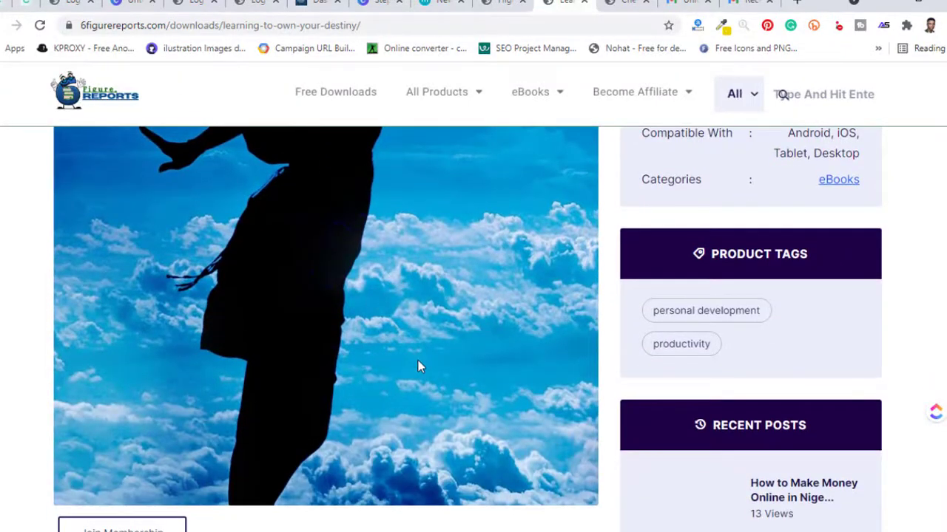
pyautogui.scroll(5, 418, 363)
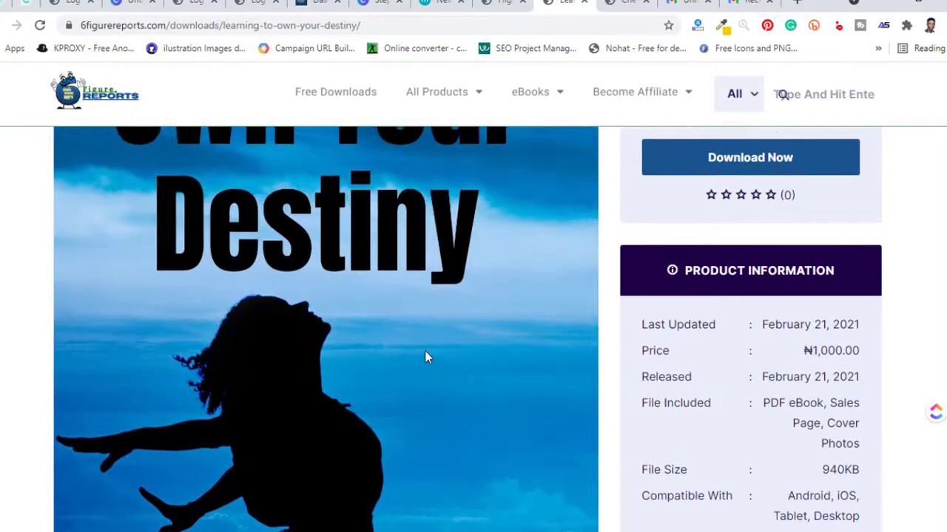
pyautogui.scroll(4, 425, 353)
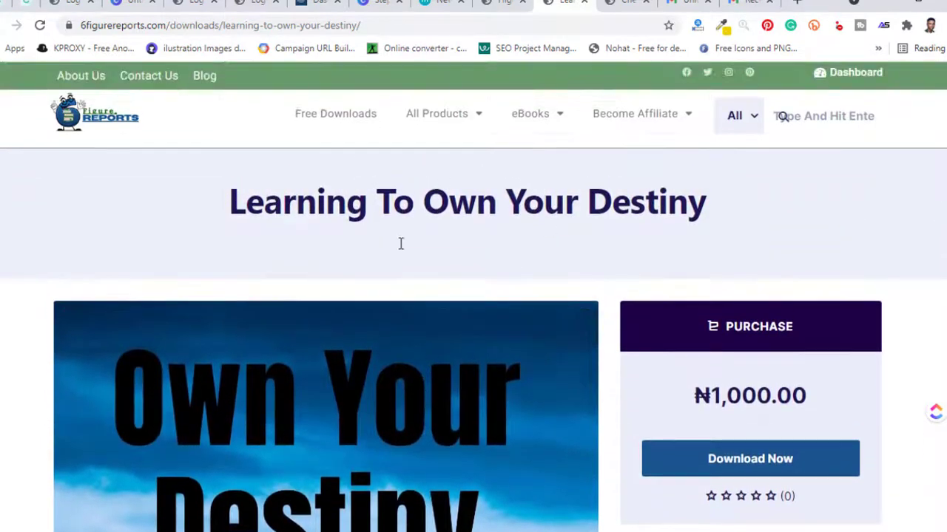
# Examine the membership option below the cover, the eBook description, and the download and membership choices at its end.
pyautogui.scroll(-10, 304, 293)
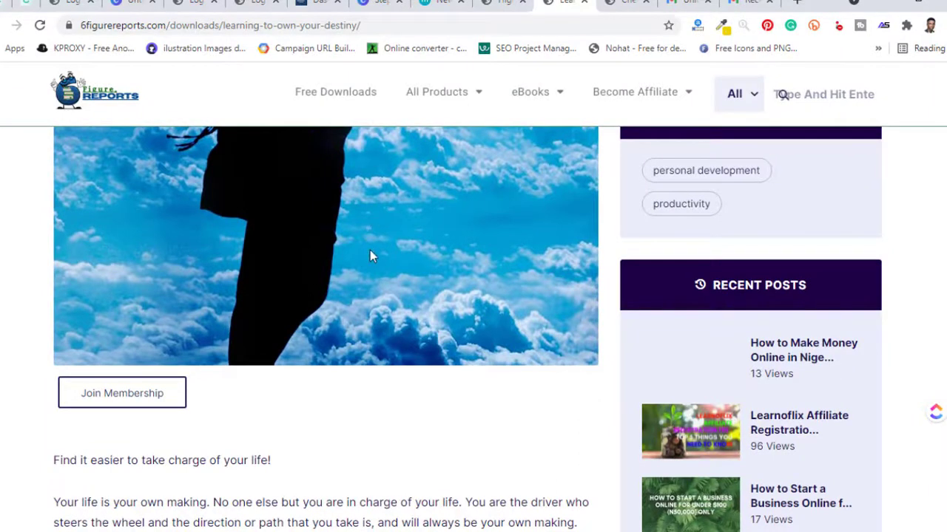
pyautogui.scroll(2, 388, 294)
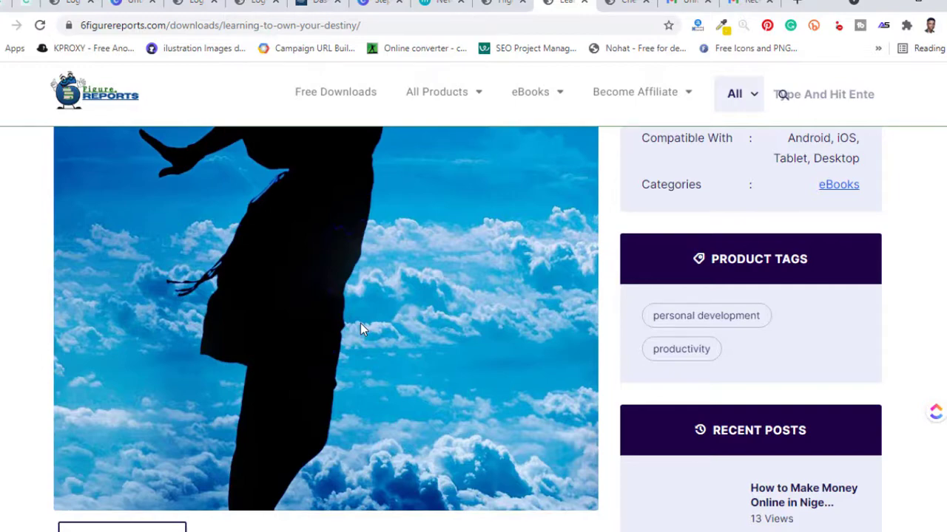
pyautogui.scroll(5, 417, 306)
pyautogui.scroll(3, 420, 296)
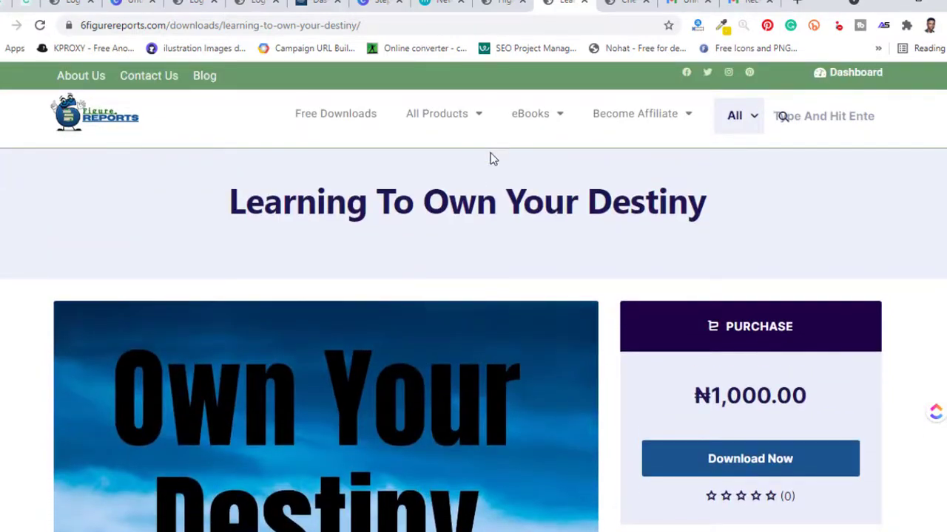
pyautogui.scroll(-10, 393, 316)
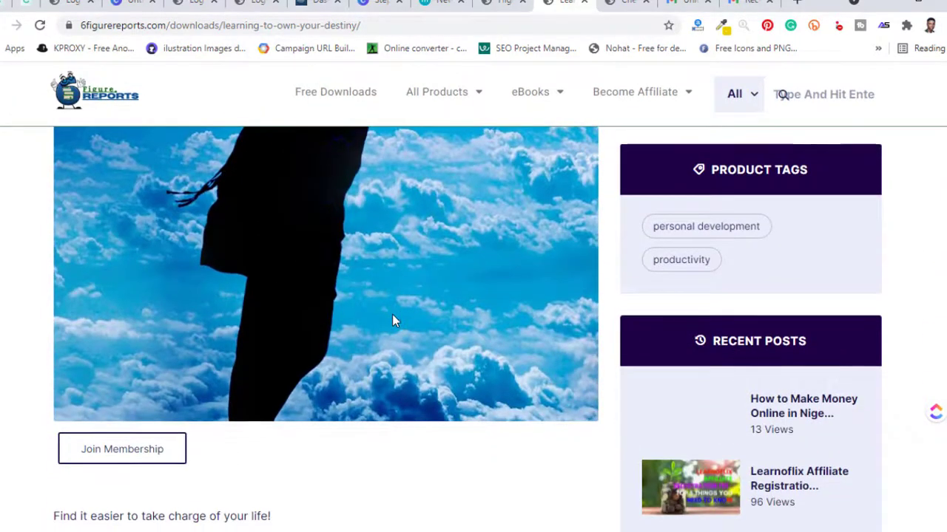
pyautogui.scroll(3, 392, 315)
pyautogui.scroll(-6, 390, 303)
pyautogui.scroll(-2, 391, 309)
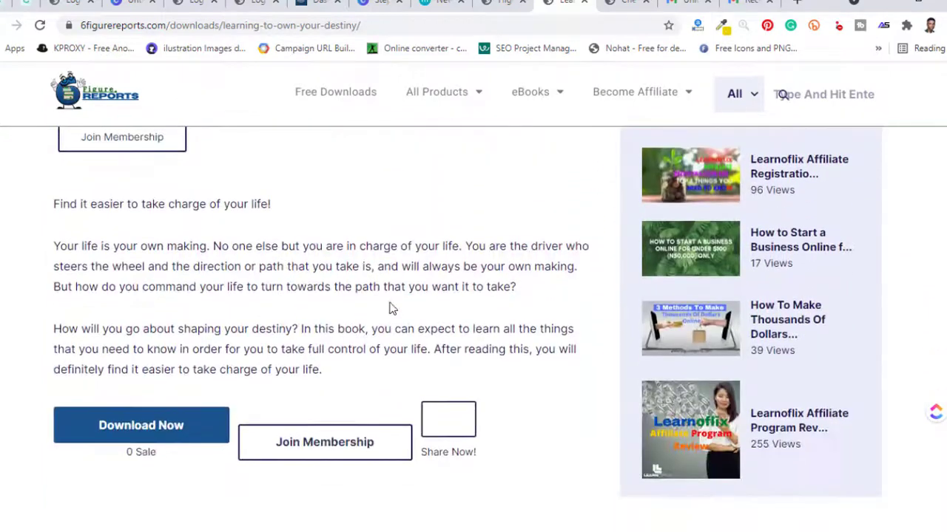
pyautogui.scroll(4, 379, 216)
pyautogui.scroll(6, 381, 212)
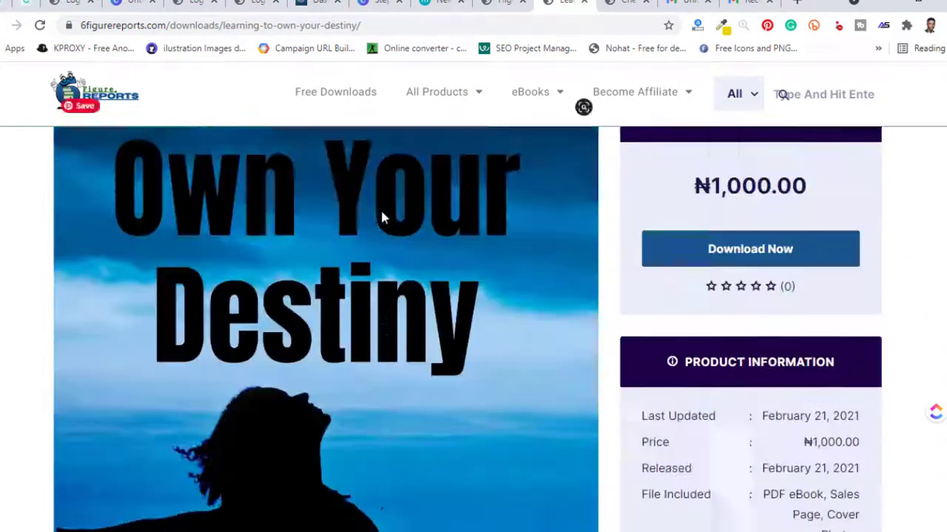
pyautogui.scroll(-2, 518, 362)
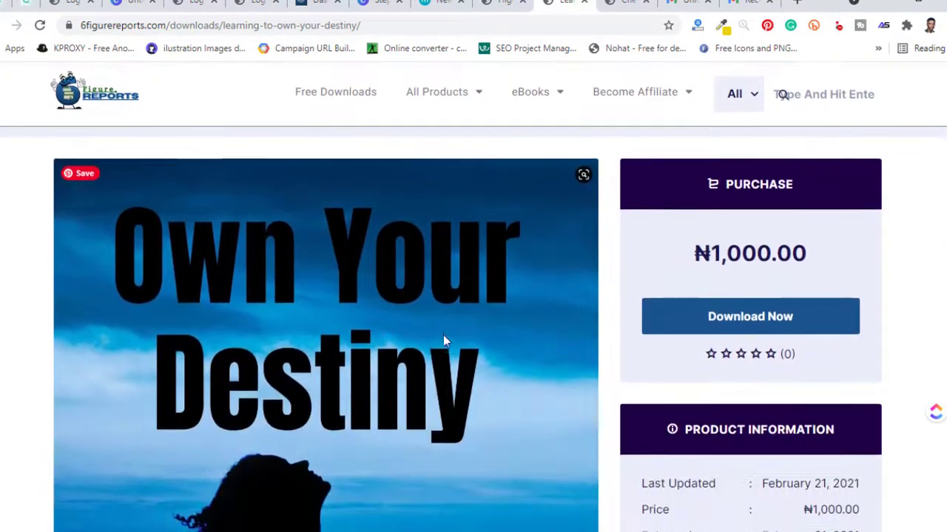
# Review the Learning To Own Your Destiny product information and purchase box, and open the account dashboard.
pyautogui.scroll(-4, 379, 341)
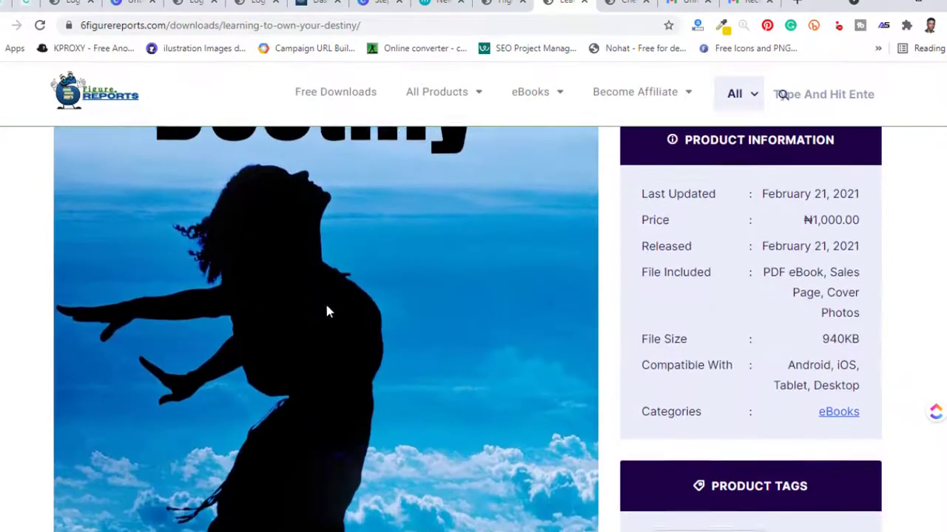
pyautogui.scroll(6, 210, 277)
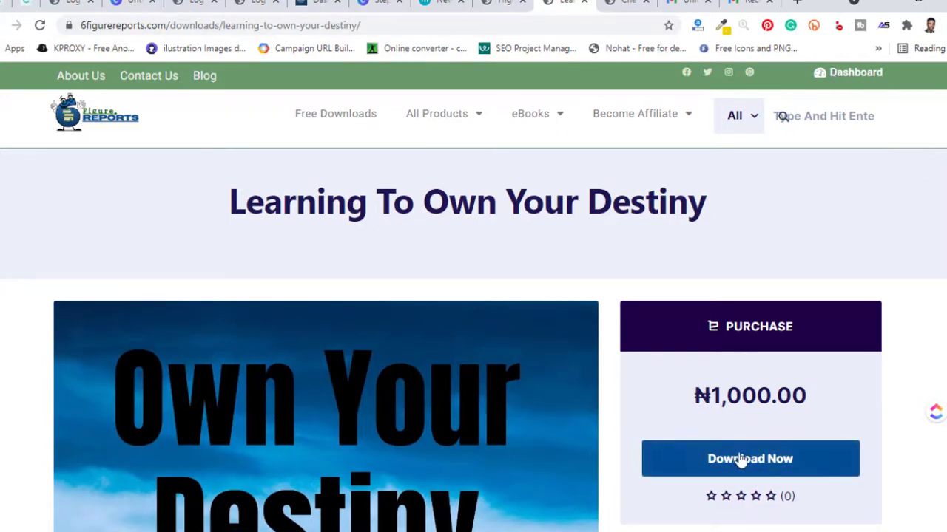
pyautogui.click(847, 79)
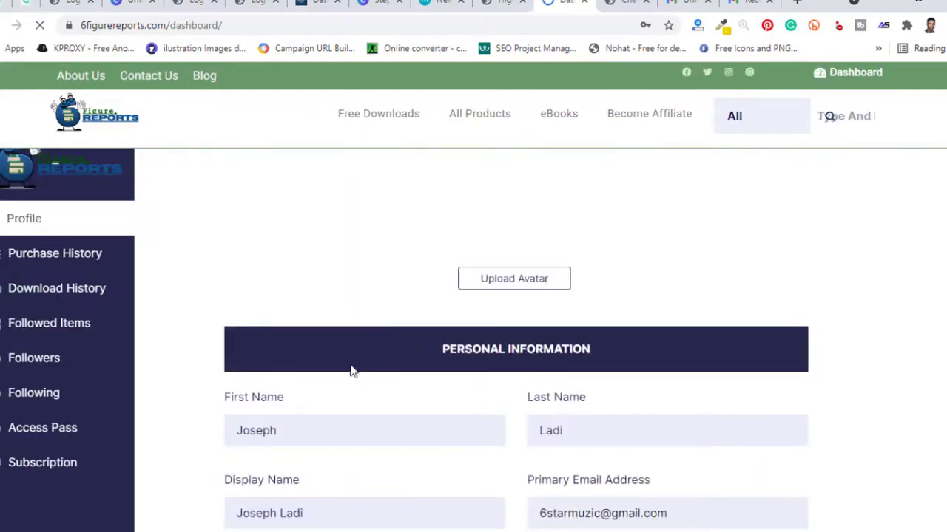
# Look through the account dashboard, checking the purchase history and the access pass for the All Access Monthly plan.
pyautogui.scroll(-10, 351, 370)
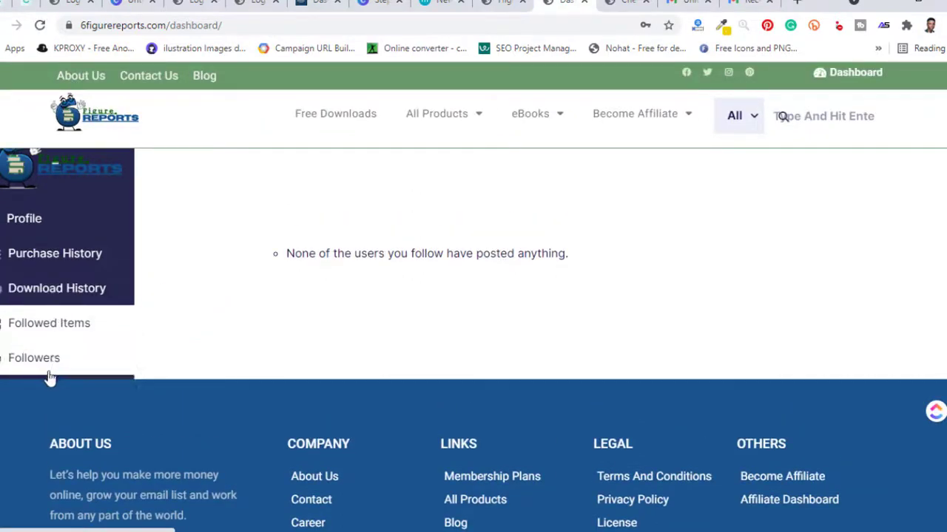
pyautogui.scroll(-1, 161, 295)
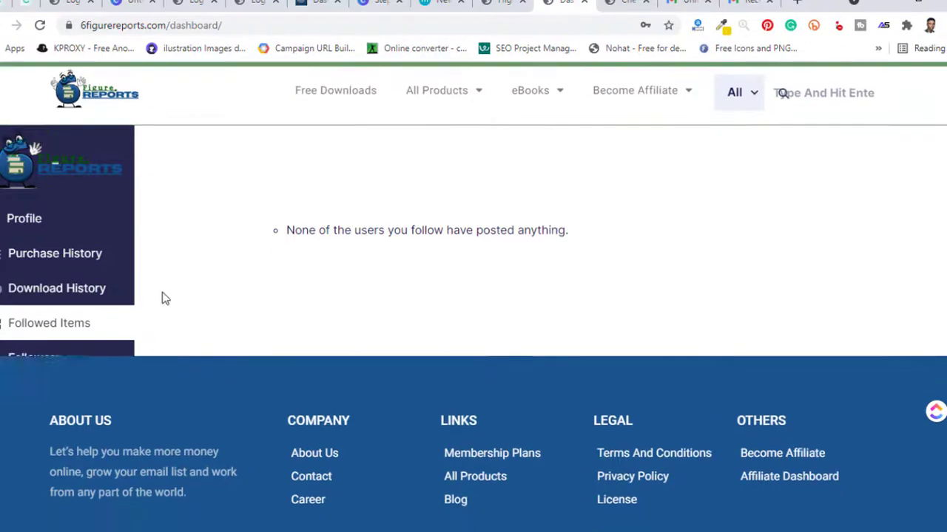
pyautogui.scroll(1, 162, 297)
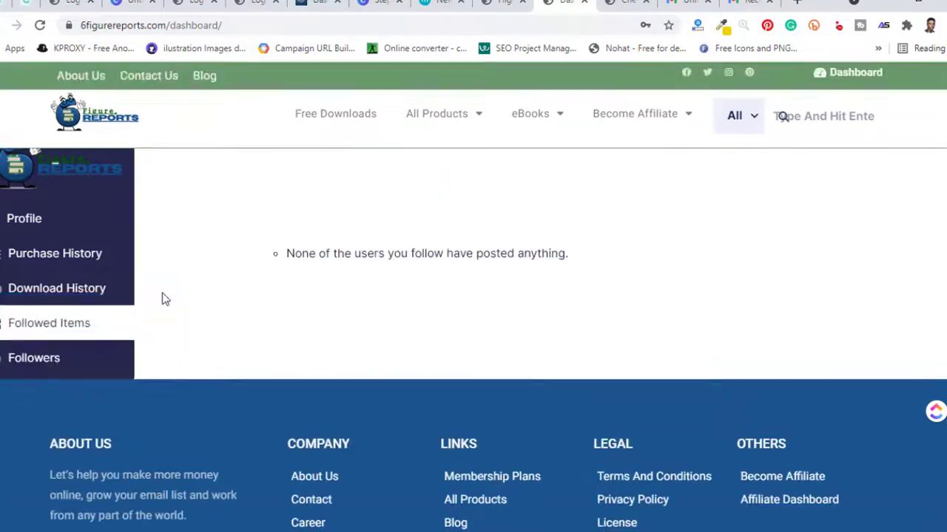
pyautogui.click(48, 265)
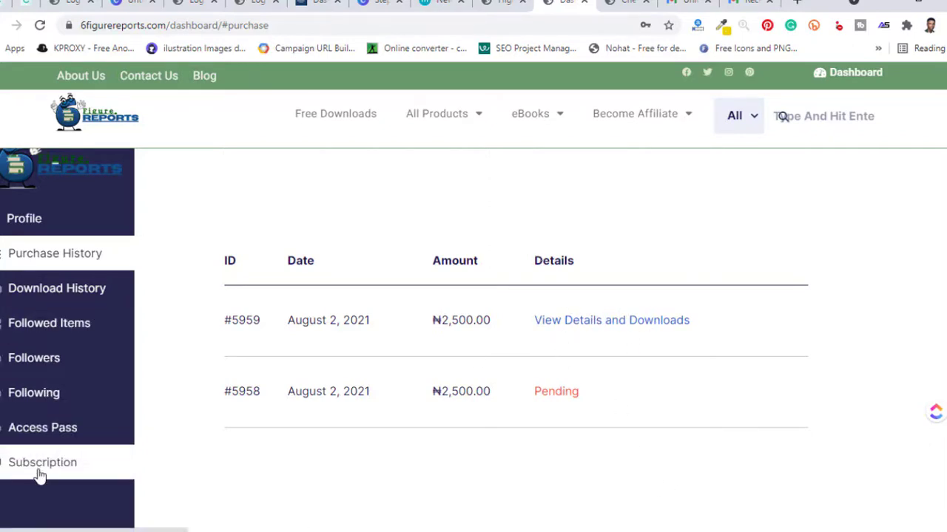
pyautogui.click(41, 431)
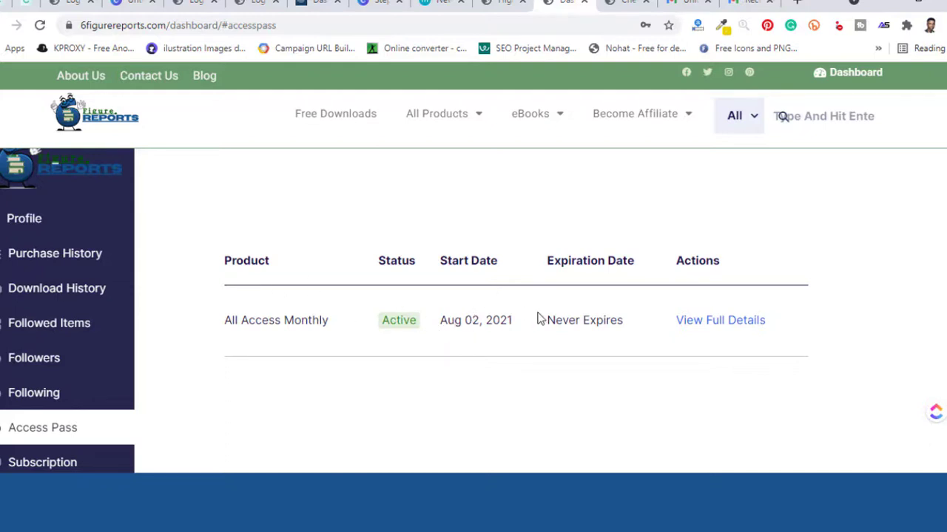
# Switch to the Tutorials folder in File Explorer and extract Entrepreneur Disruption.zip into that same folder.
pyautogui.click(534, 113)
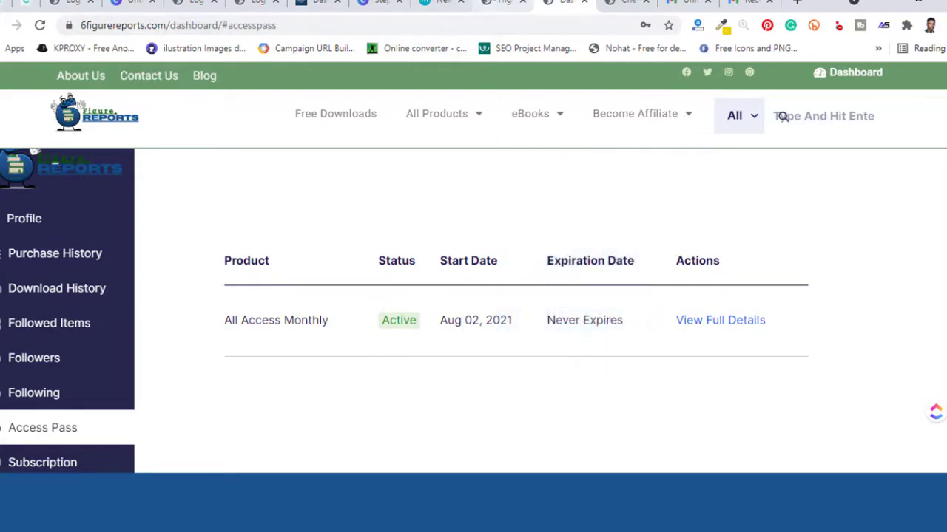
pyautogui.click(378, 3)
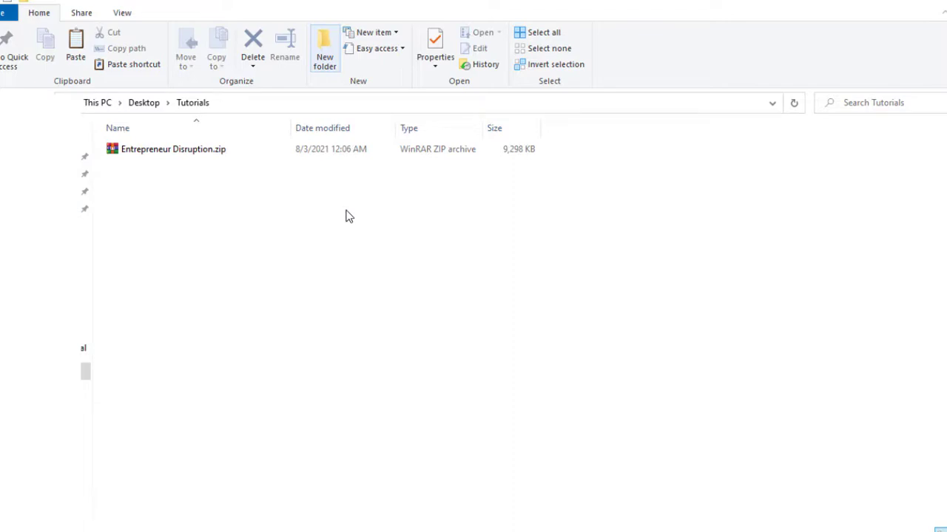
pyautogui.click(164, 148)
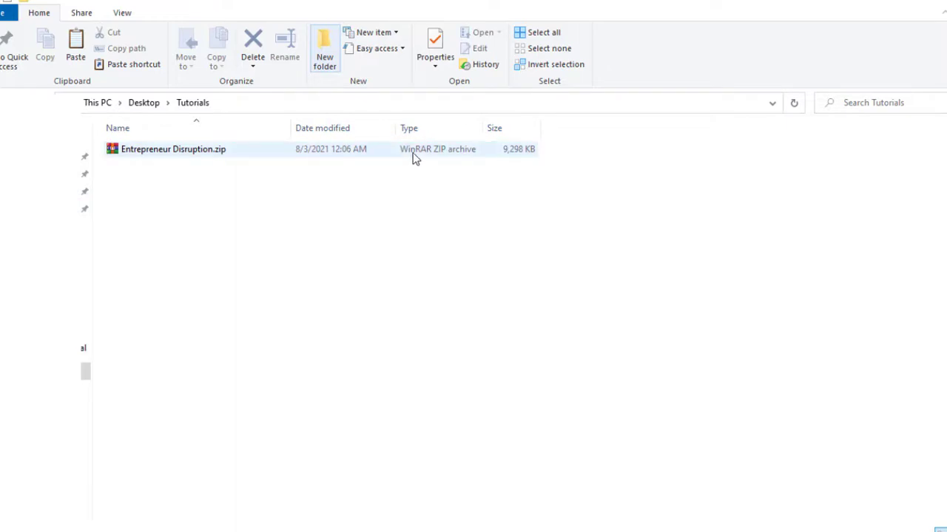
pyautogui.click(176, 153)
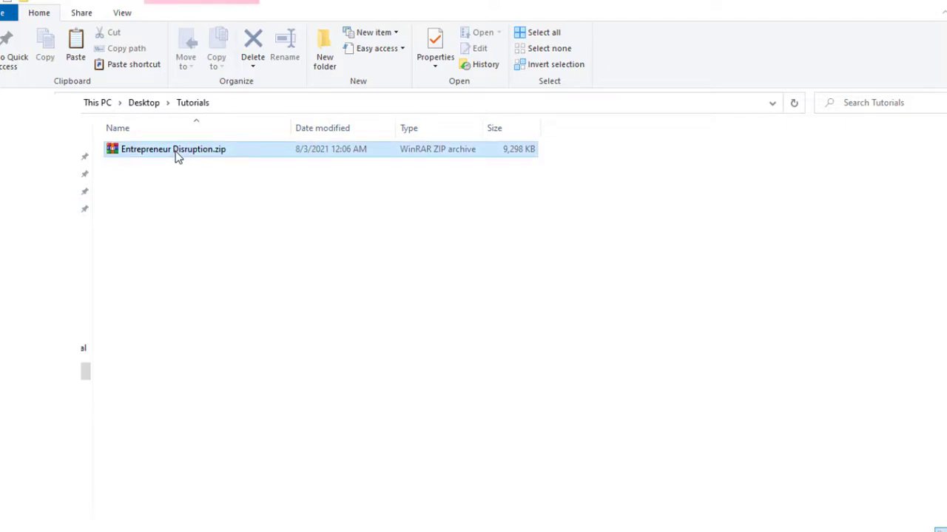
pyautogui.rightClick(176, 153)
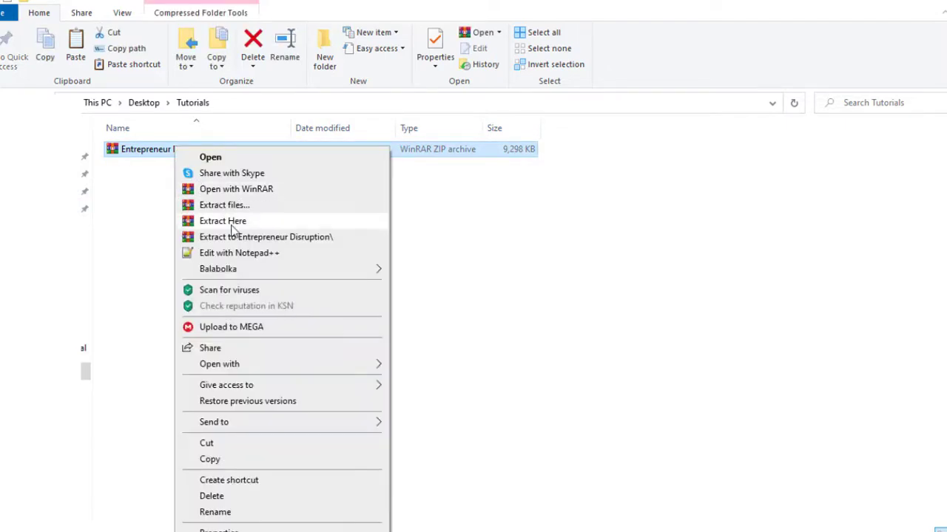
pyautogui.click(231, 222)
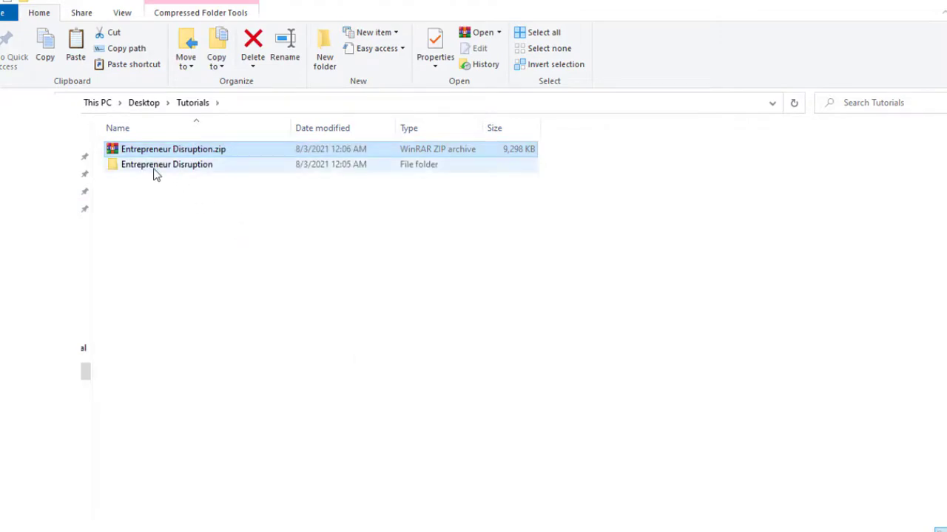
# Open the extracted Entrepreneur Disruption folder and examine the articles in the DOC and TXT subfolders of Articles.
pyautogui.doubleClick(156, 169)
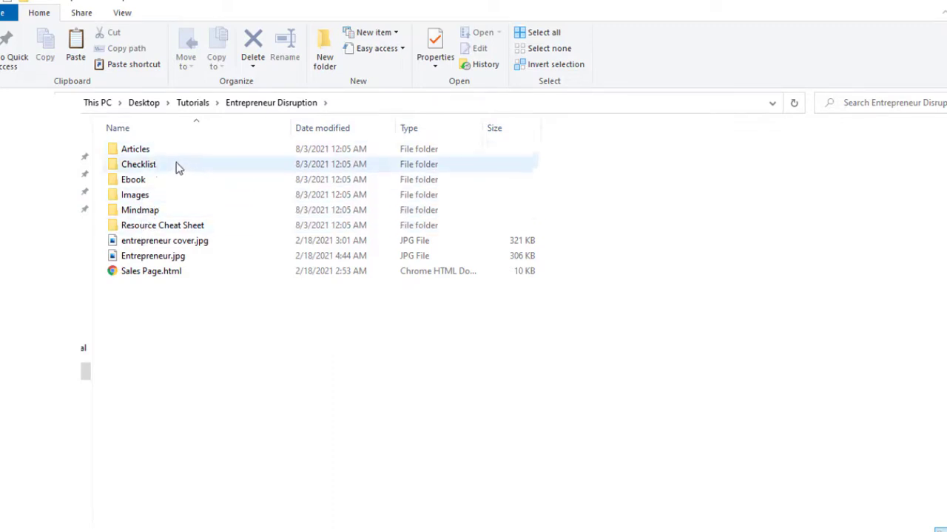
pyautogui.moveTo(181, 150)
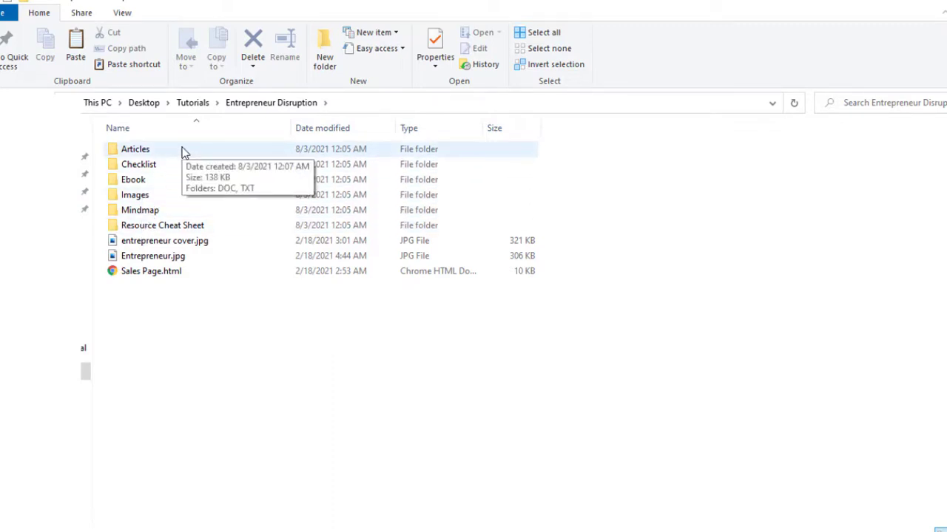
pyautogui.doubleClick(156, 152)
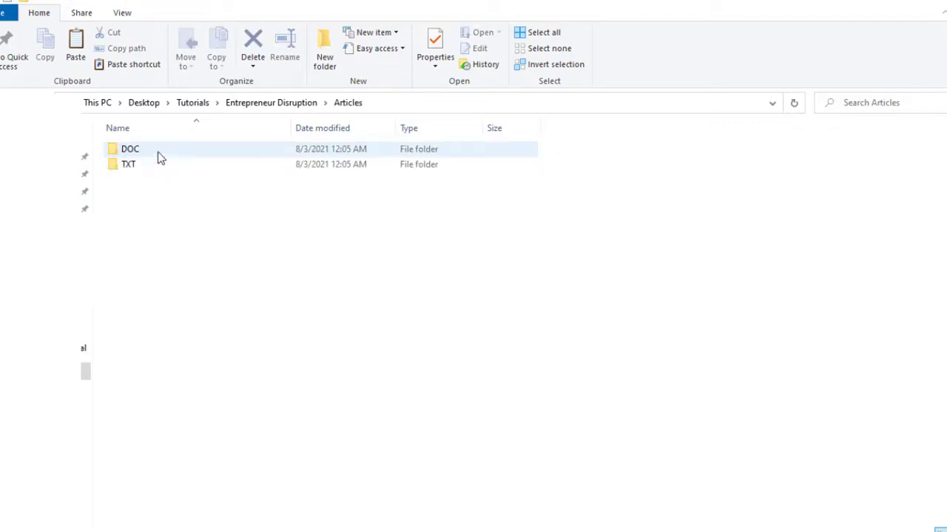
pyautogui.moveTo(157, 154)
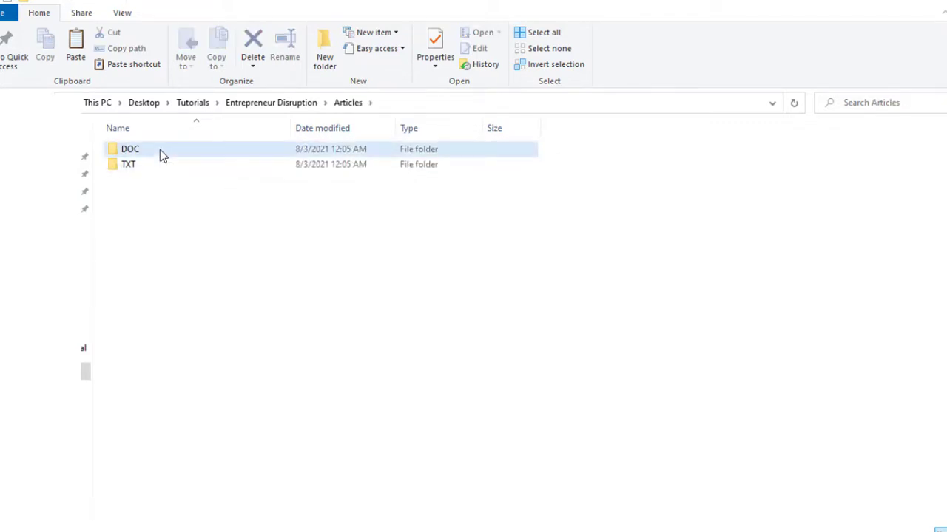
pyautogui.doubleClick(160, 149)
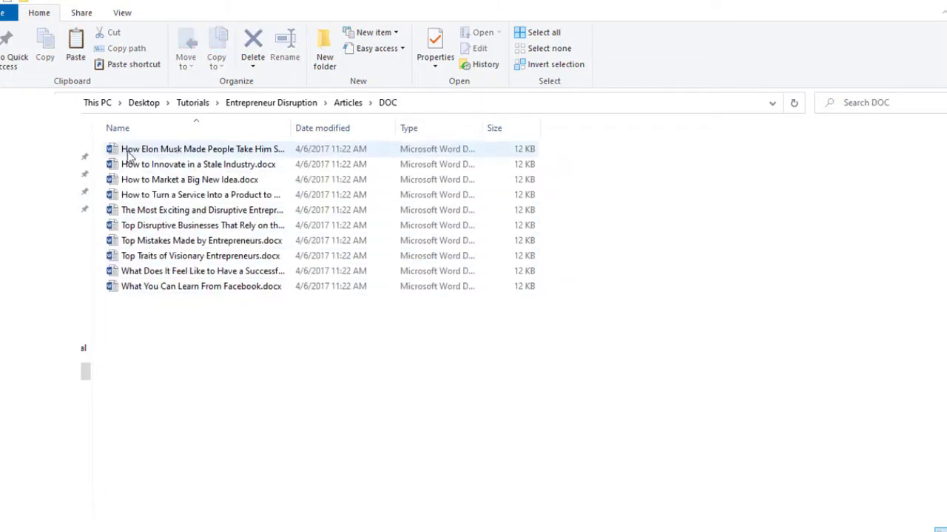
pyautogui.moveTo(149, 156)
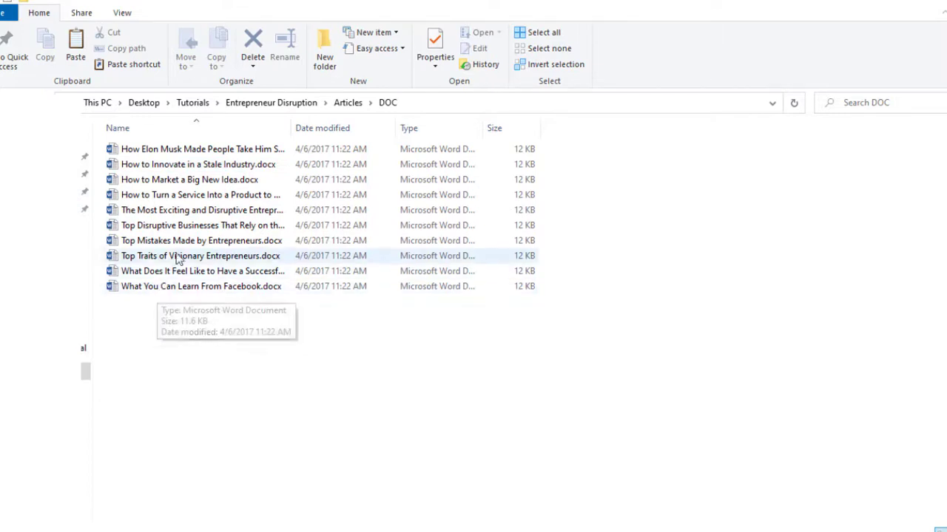
pyautogui.hotkey('alt', 'Up')
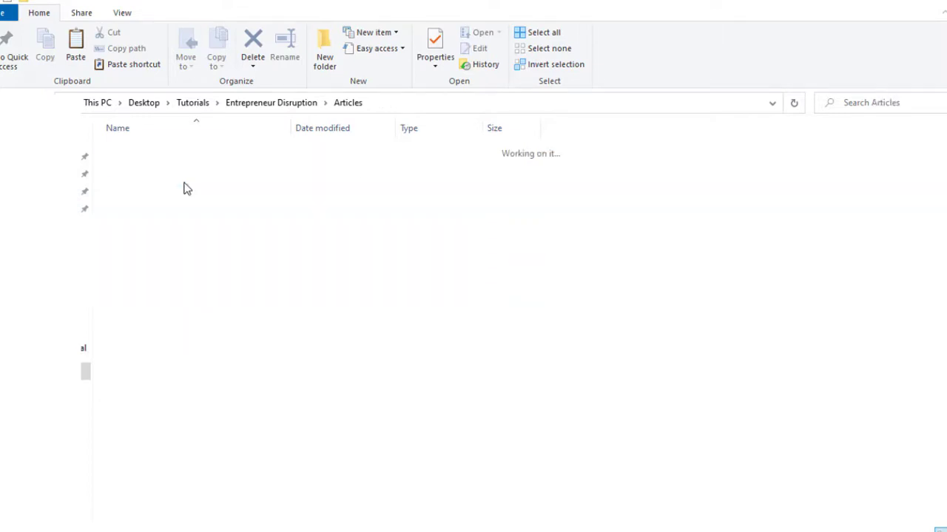
pyautogui.doubleClick(133, 164)
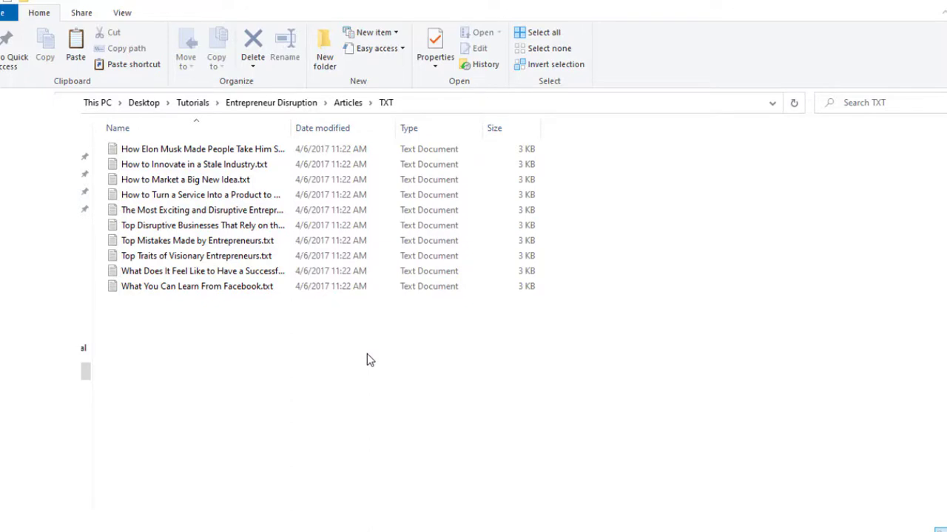
pyautogui.press('BackSpace')
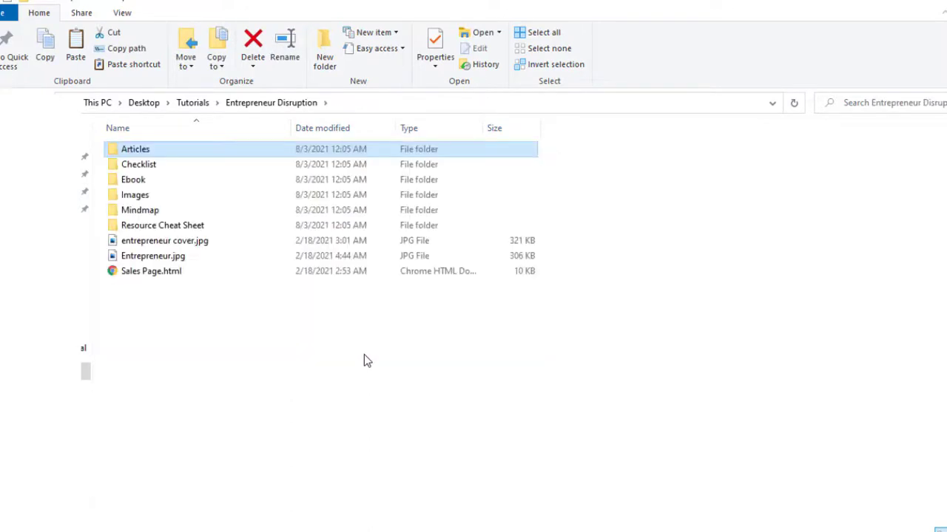
# Check the contents of the Checklist and Images folders in the Entrepreneur Disruption package.
pyautogui.doubleClick(156, 167)
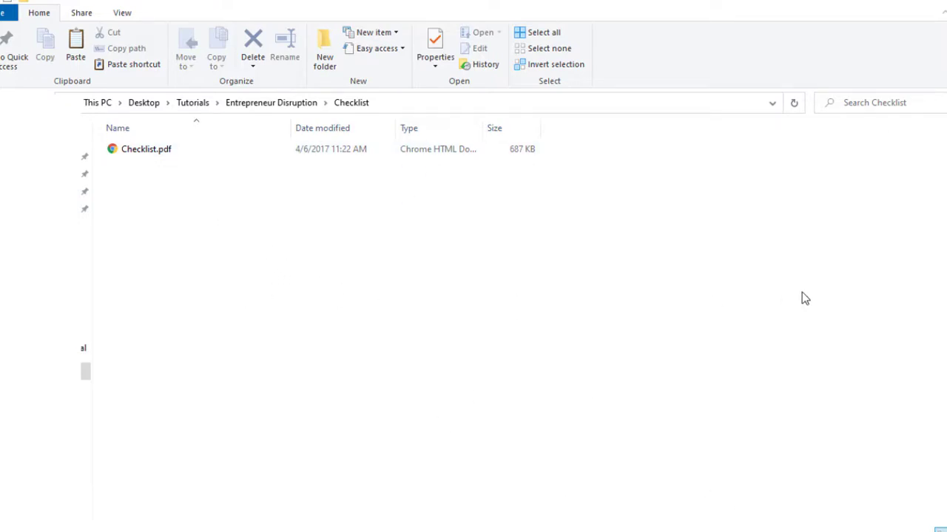
pyautogui.hotkey('alt', 'Up')
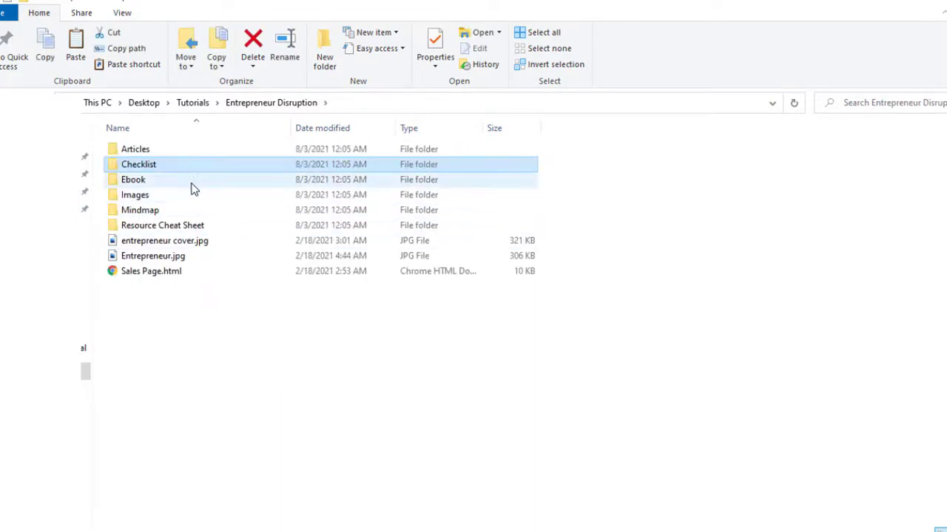
pyautogui.doubleClick(165, 197)
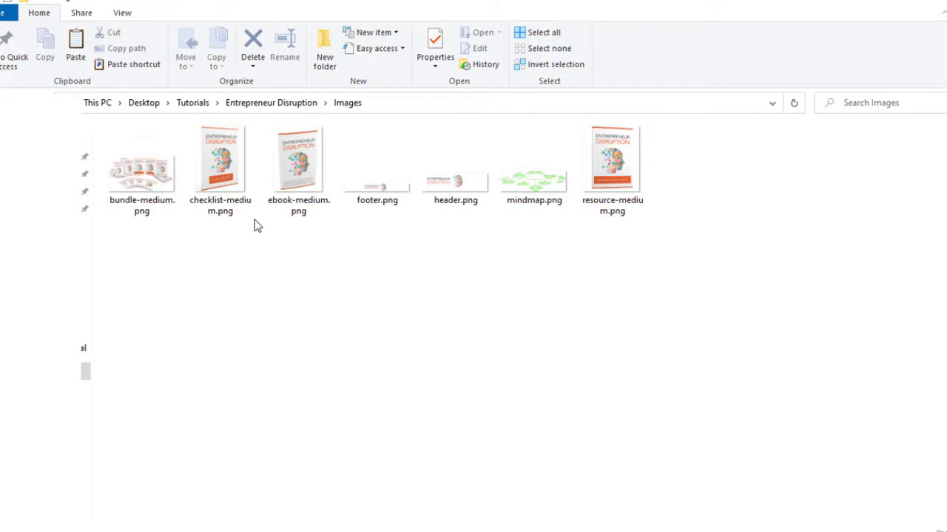
pyautogui.hotkey('alt', 'Up')
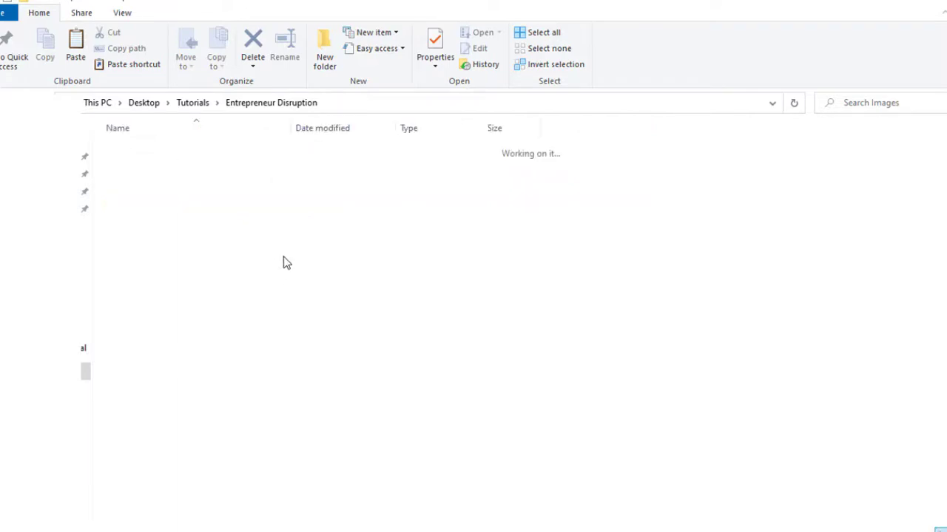
# Inspect the files in the Mindmap folder, including mindmap.jpg, and return to the Entrepreneur Disruption folder.
pyautogui.click(142, 211)
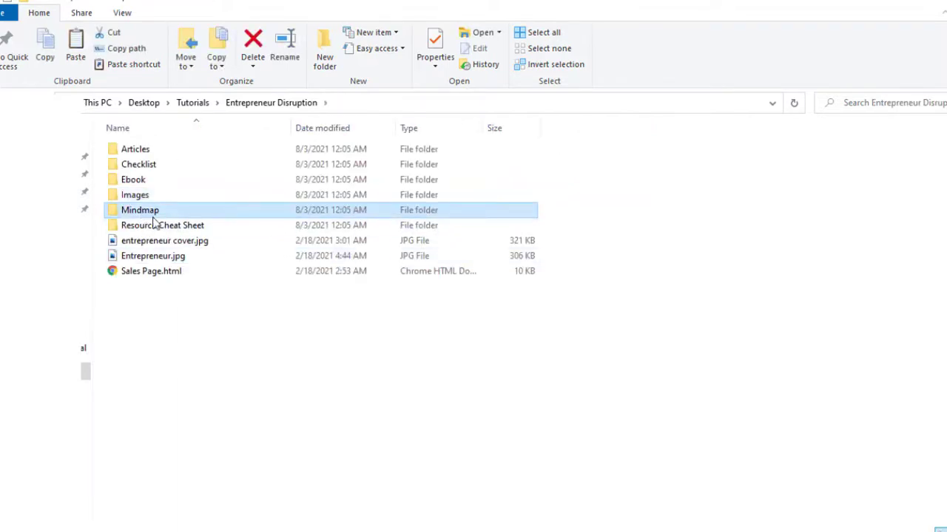
pyautogui.doubleClick(143, 212)
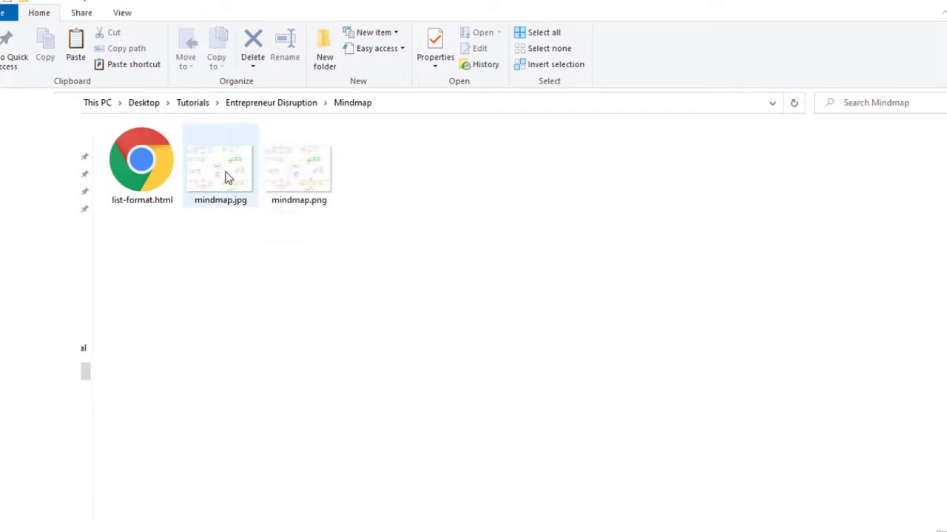
pyautogui.moveTo(224, 173)
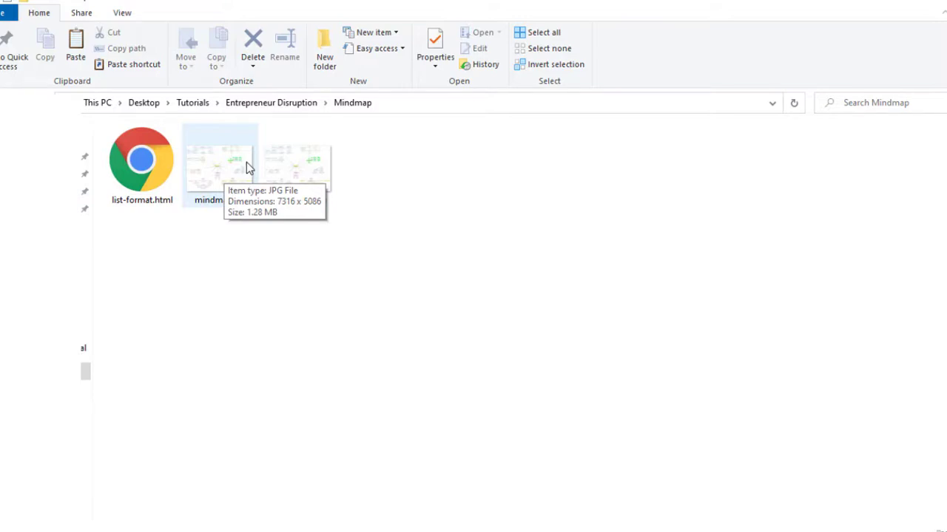
pyautogui.hotkey('alt', 'Up')
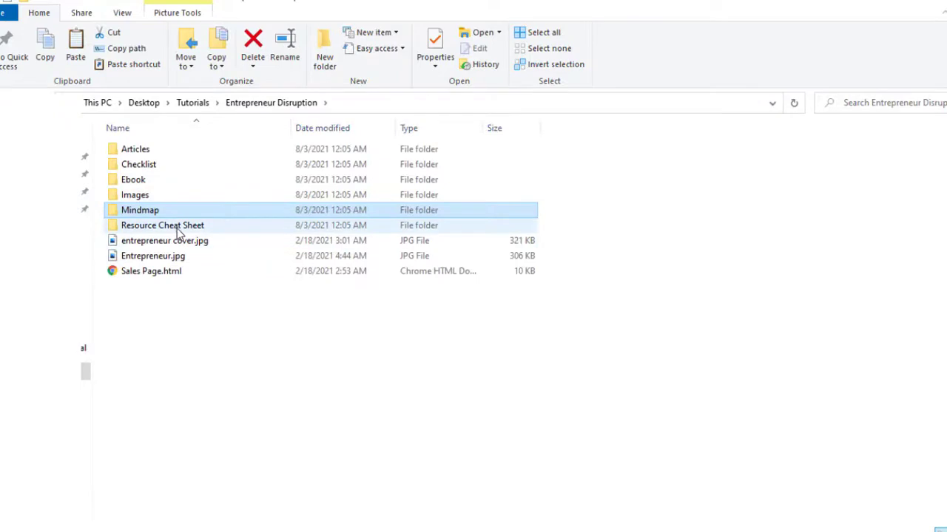
# Check the contents of the Resource Cheat Sheet folder, and open the Ebook folder to view its PDF.
pyautogui.moveTo(178, 228)
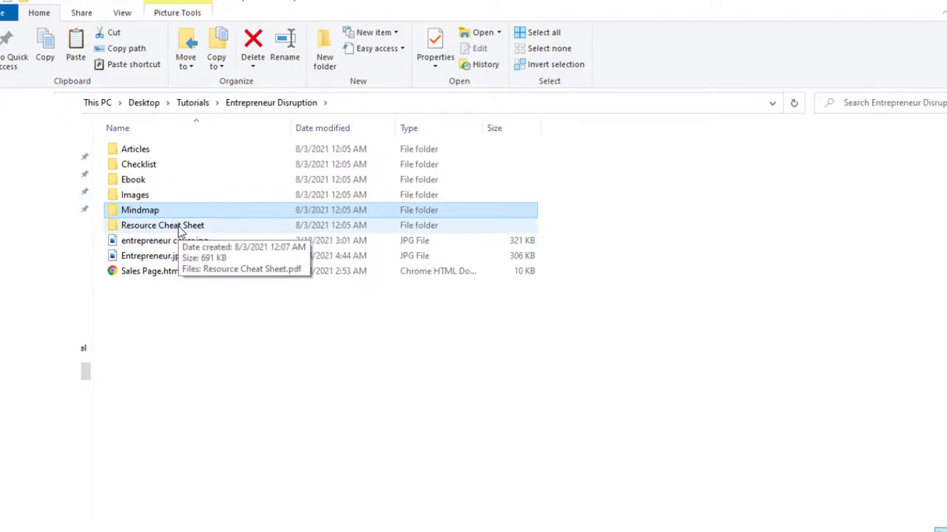
pyautogui.doubleClick(178, 227)
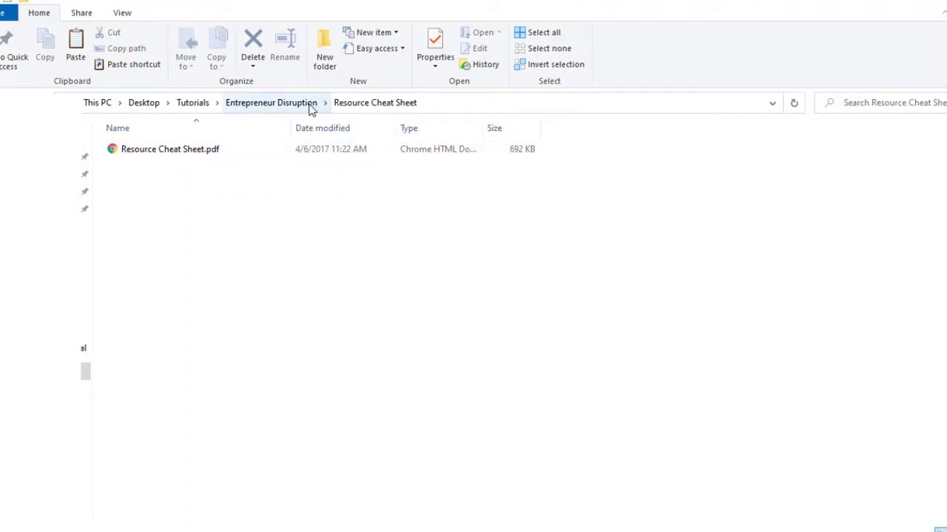
pyautogui.hotkey('alt', 'Up')
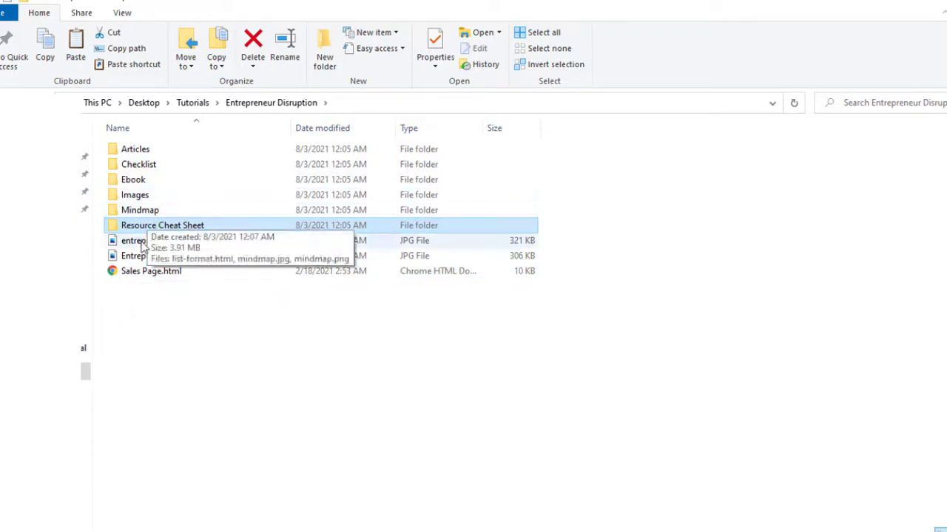
pyautogui.doubleClick(148, 183)
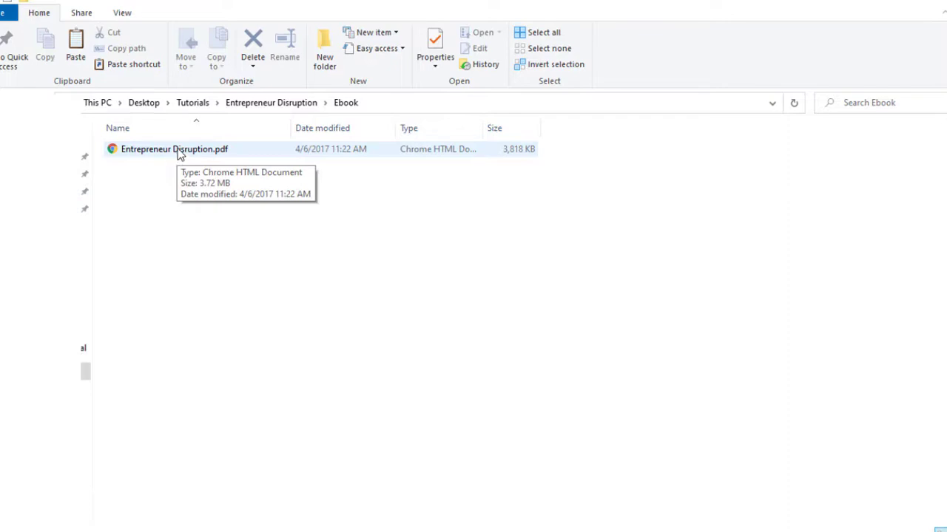
# Open Entrepreneur Disruption.pdf from the Ebook folder in its default program to view it.
pyautogui.doubleClick(177, 152)
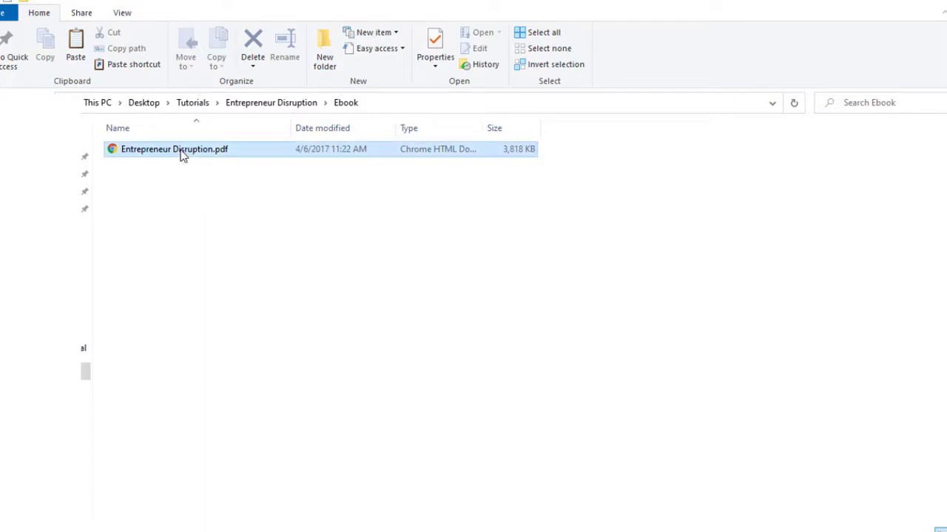
pyautogui.rightClick(182, 153)
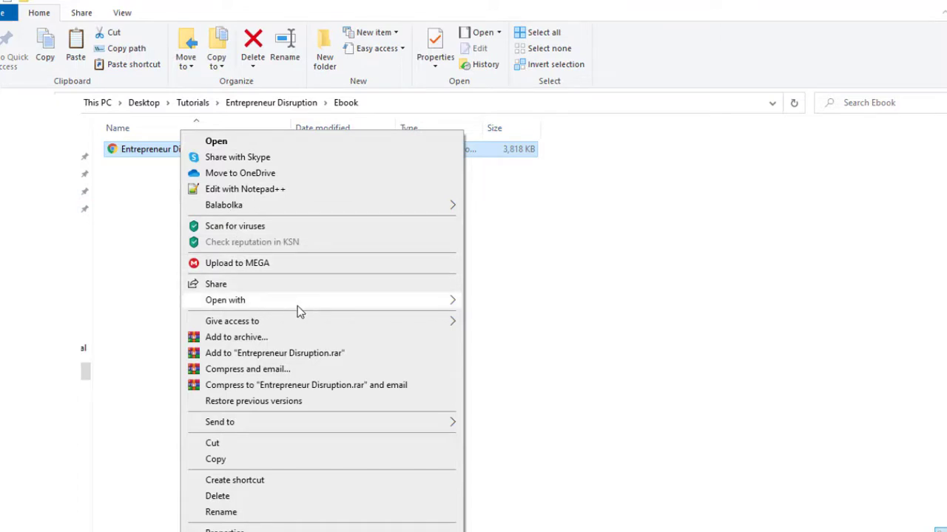
pyautogui.click(129, 176)
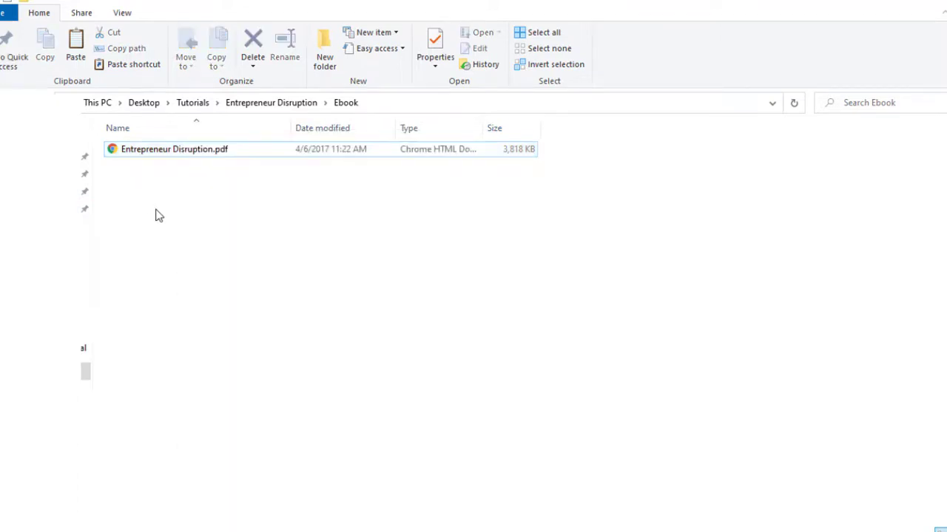
# Open Entrepreneur Disruption.pdf with Word 2016.
pyautogui.click(177, 155)
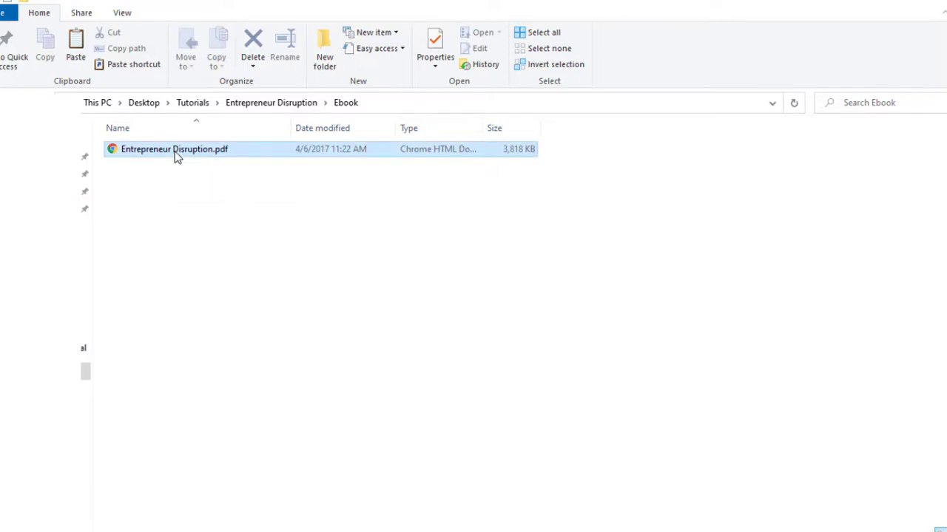
pyautogui.rightClick(177, 155)
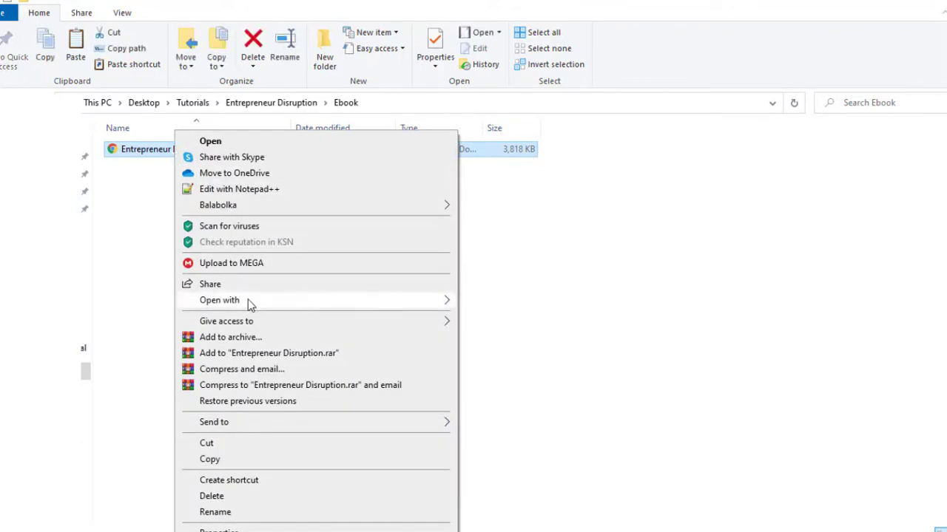
pyautogui.moveTo(250, 304)
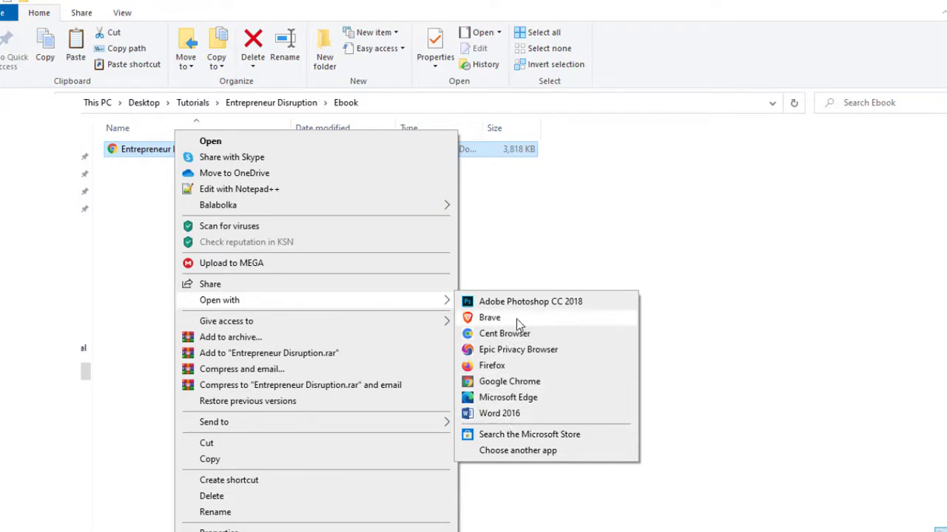
pyautogui.click(491, 416)
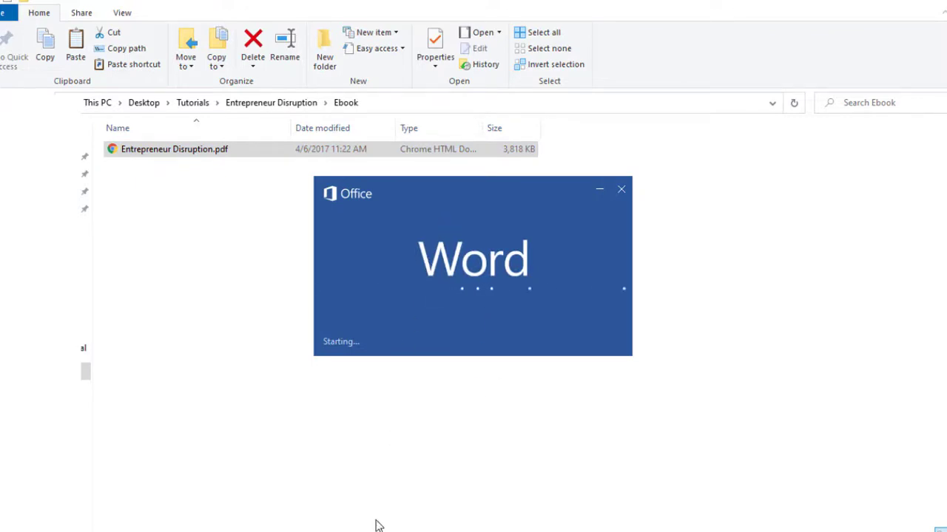
pyautogui.click(225, 276)
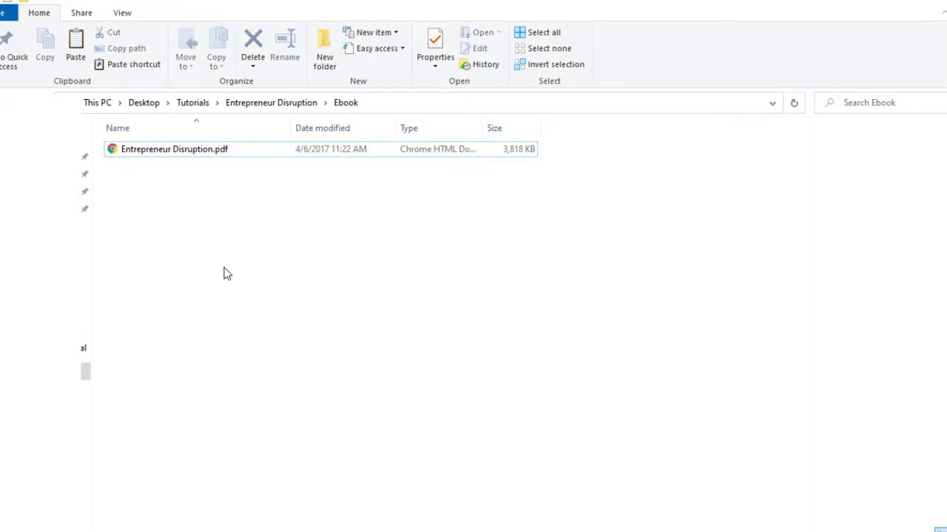
# Return to the Entrepreneur Disruption folder and open Sales Page.html in the browser.
pyautogui.hotkey('alt', 'Up')
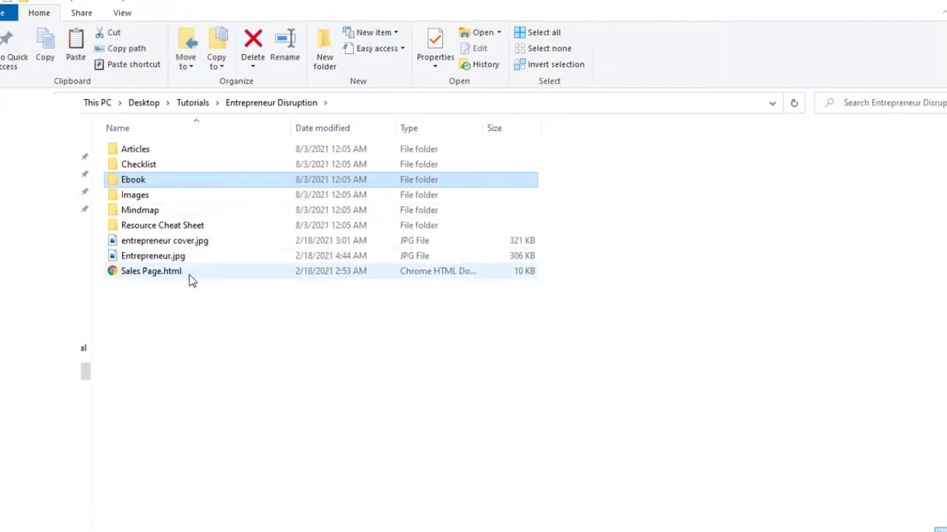
pyautogui.click(147, 277)
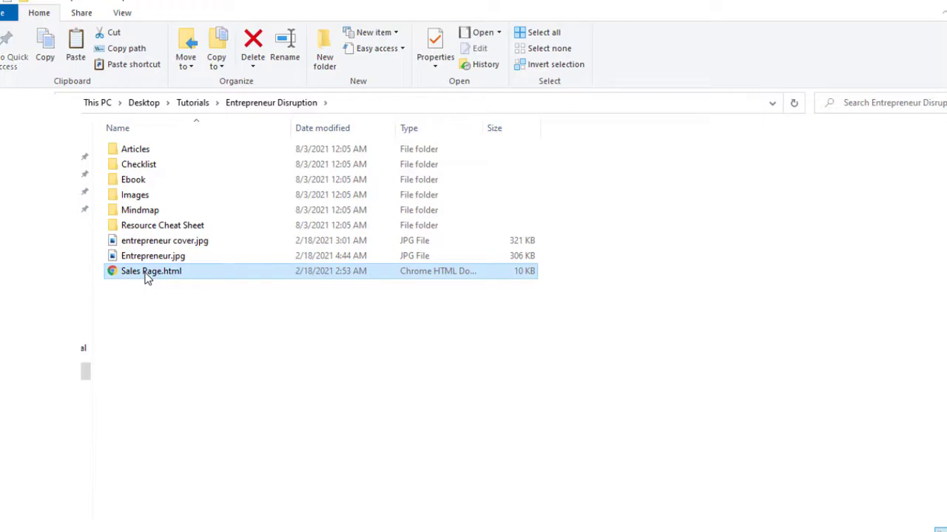
pyautogui.doubleClick(146, 277)
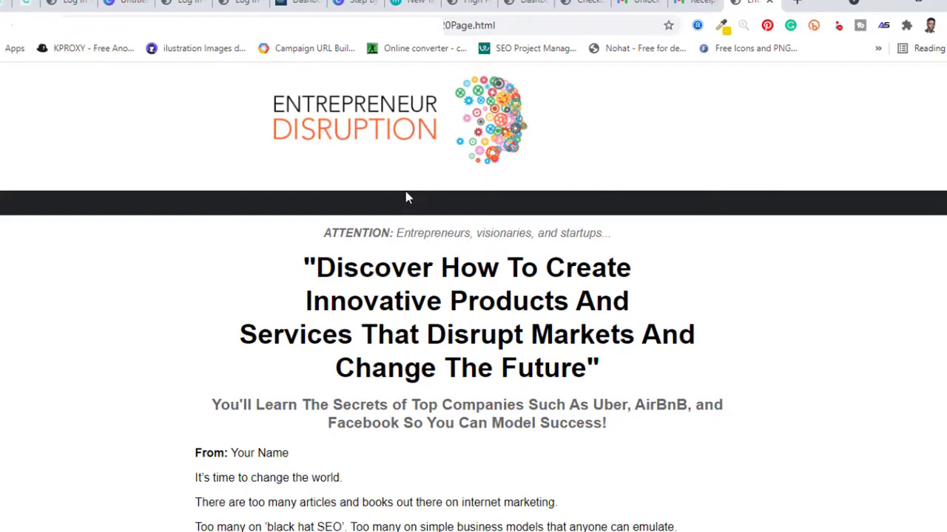
# Skim the sales page from its headline down to the Entrepreneur Disruption Ebook section and back.
pyautogui.scroll(-2, 406, 273)
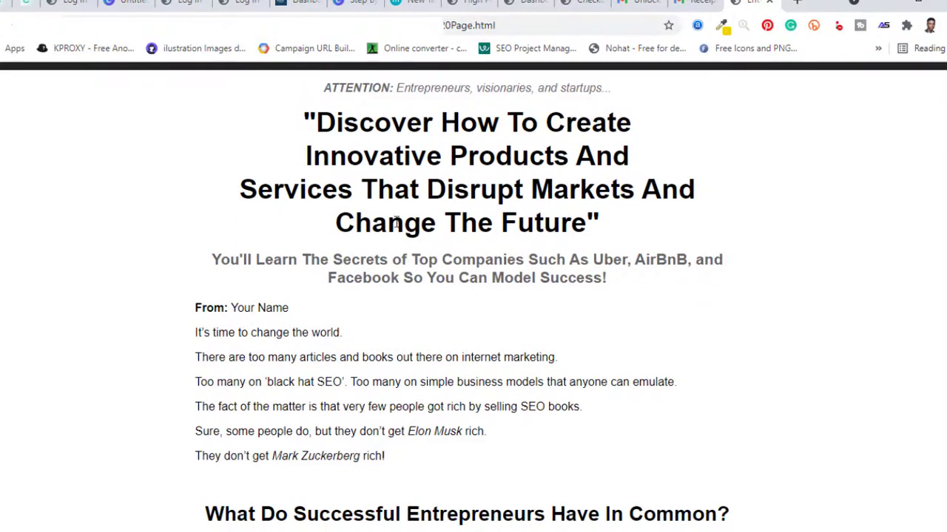
pyautogui.scroll(-2, 246, 148)
pyautogui.scroll(-10, 249, 172)
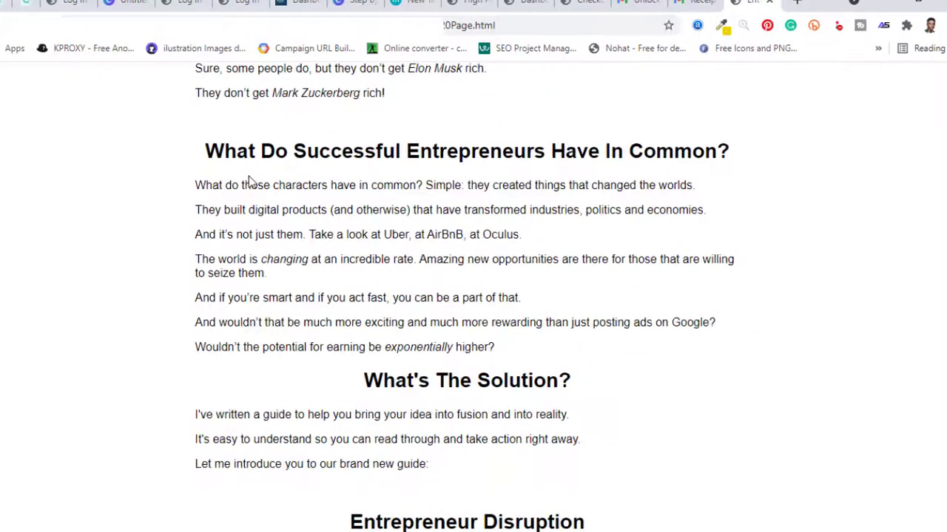
pyautogui.scroll(-14, 250, 181)
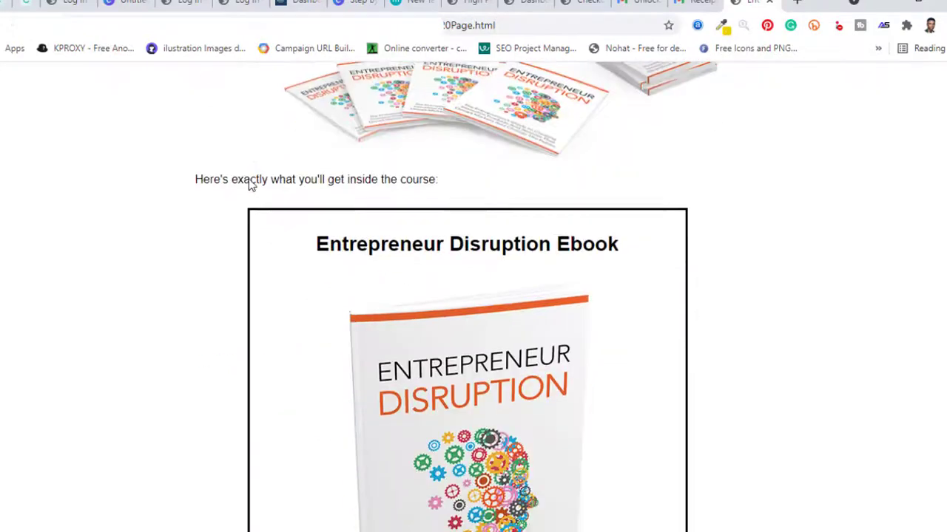
pyautogui.scroll(10, 644, 234)
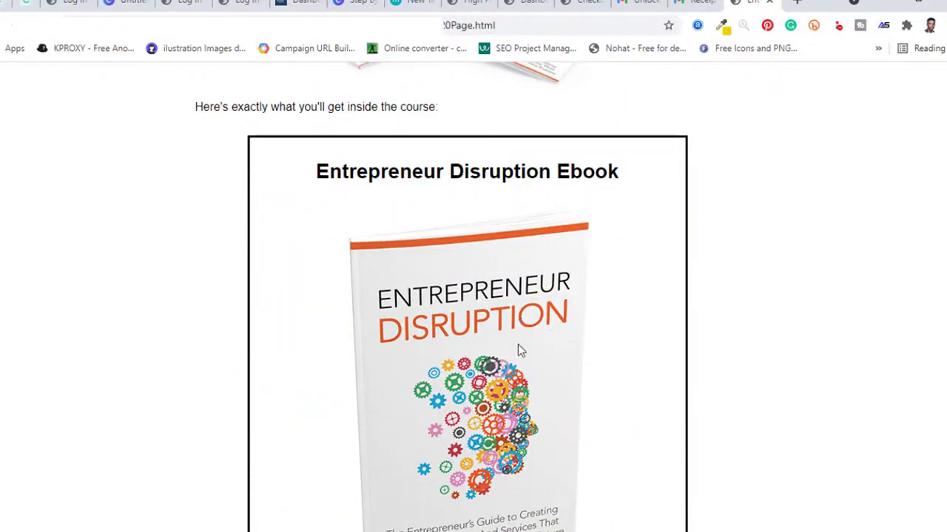
pyautogui.scroll(12, 517, 343)
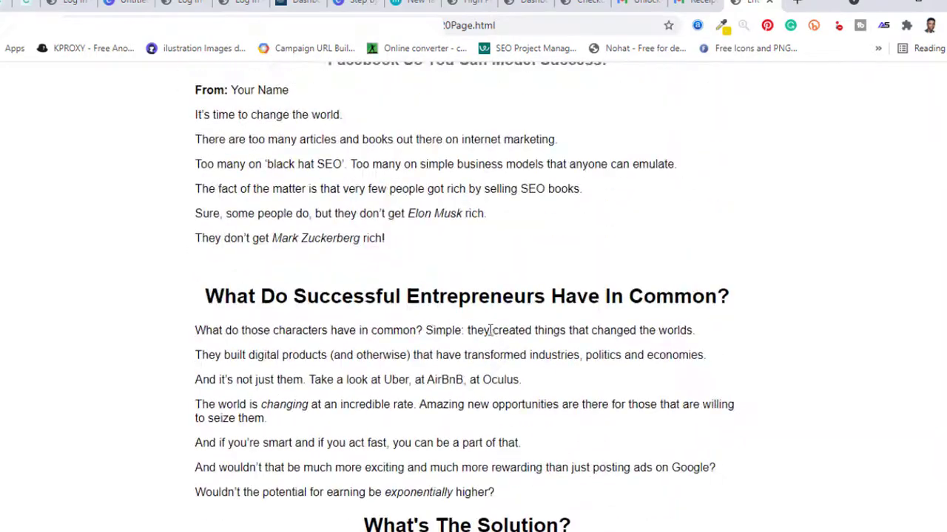
pyautogui.scroll(5, 489, 330)
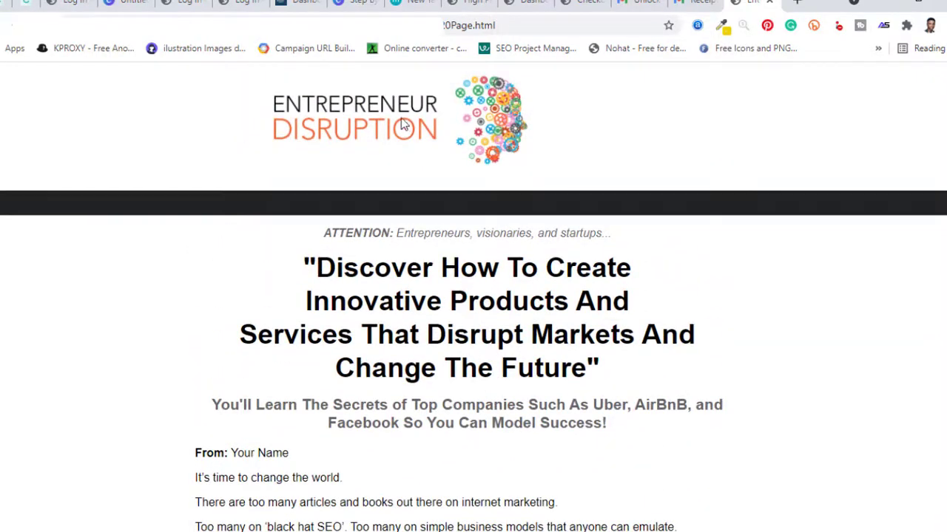
# Highlight the "Your Name" placeholder on the sales page's From line to point it out.
pyautogui.scroll(-4, 389, 352)
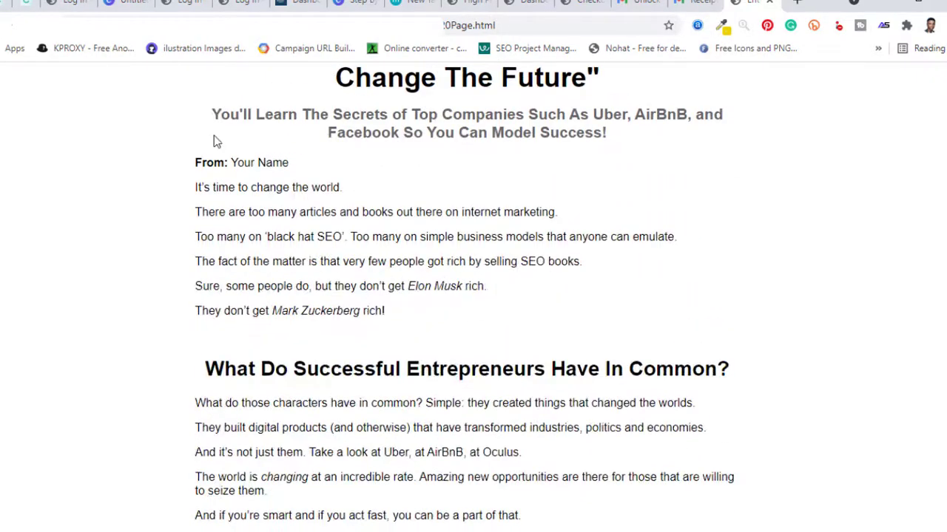
pyautogui.moveTo(229, 159); pyautogui.dragTo(296, 164)
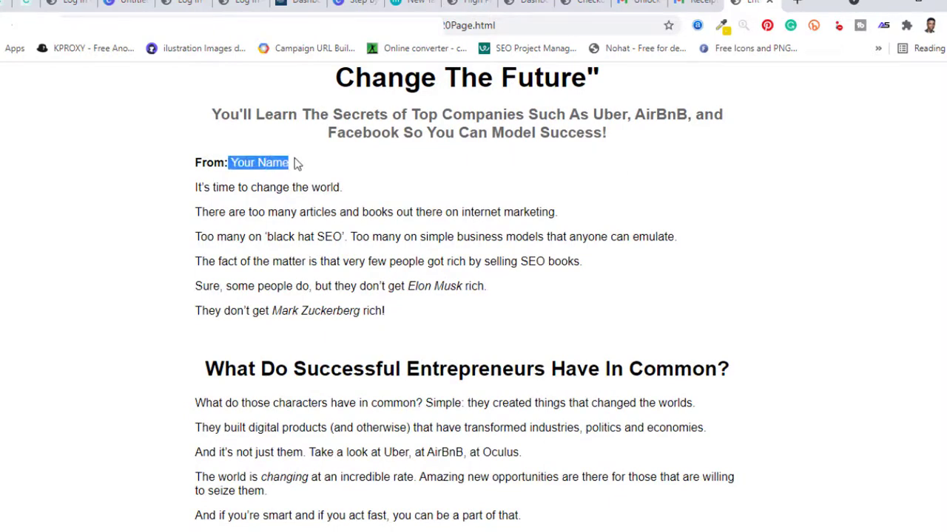
pyautogui.click(296, 164)
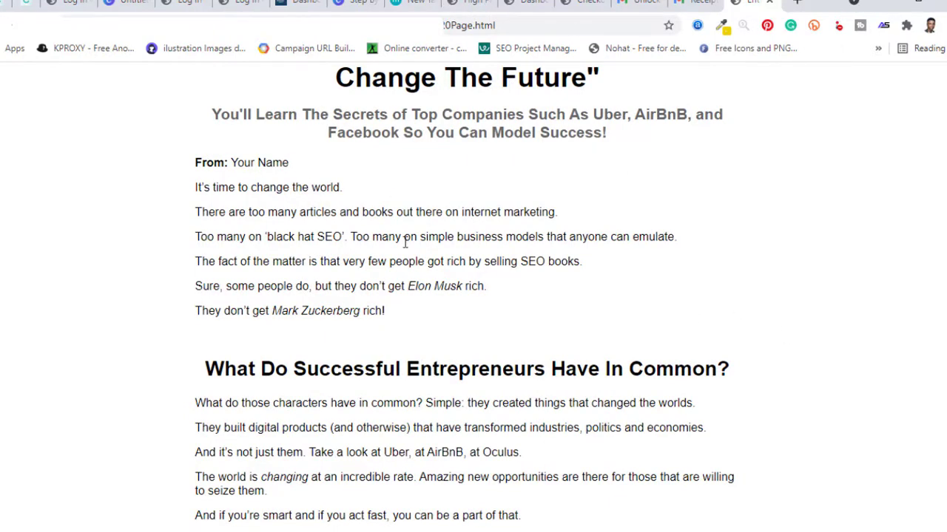
pyautogui.scroll(4, 443, 296)
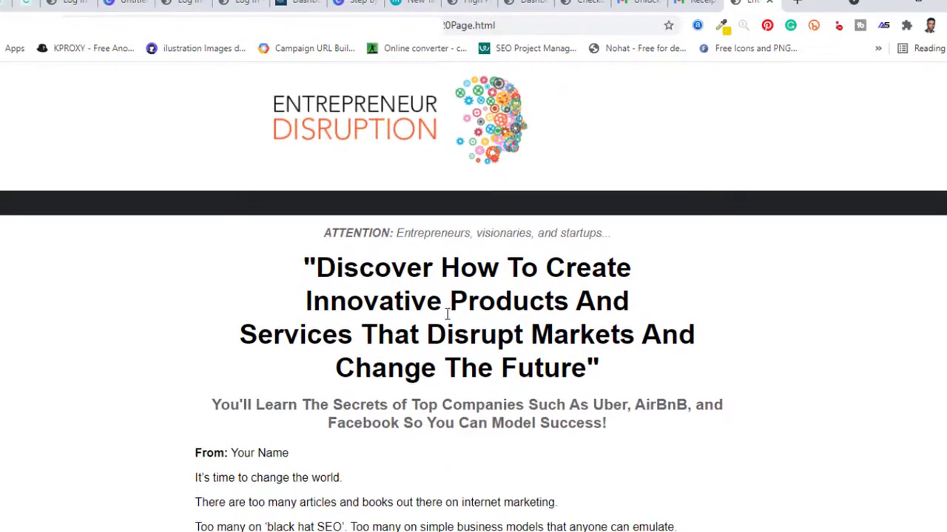
# Look over the sales page's introduction, What's The Solution section and ebook presentation again.
pyautogui.scroll(-20, 447, 315)
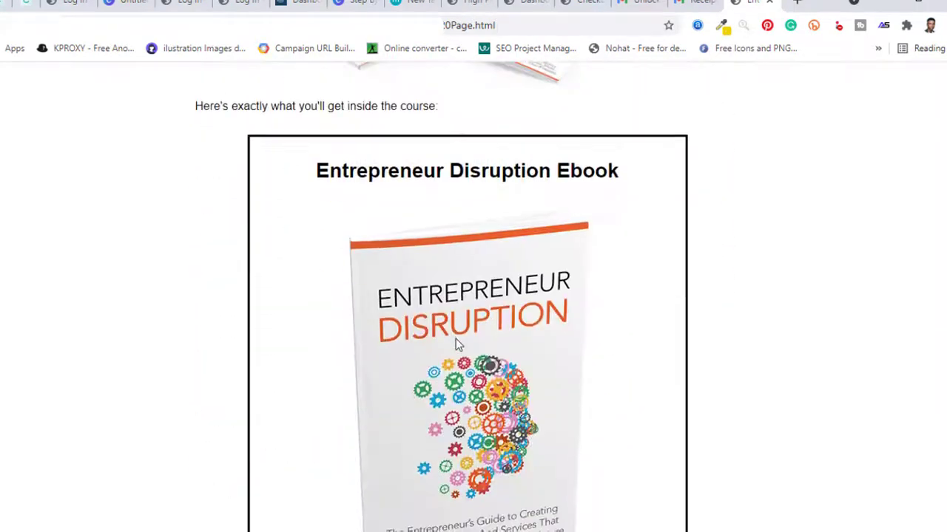
pyautogui.scroll(-4, 456, 339)
pyautogui.scroll(13, 461, 307)
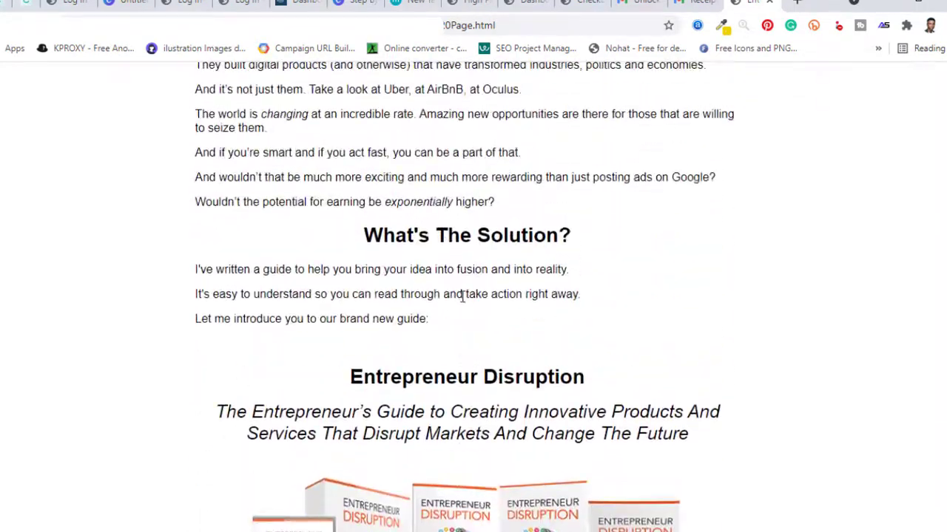
pyautogui.scroll(9, 462, 296)
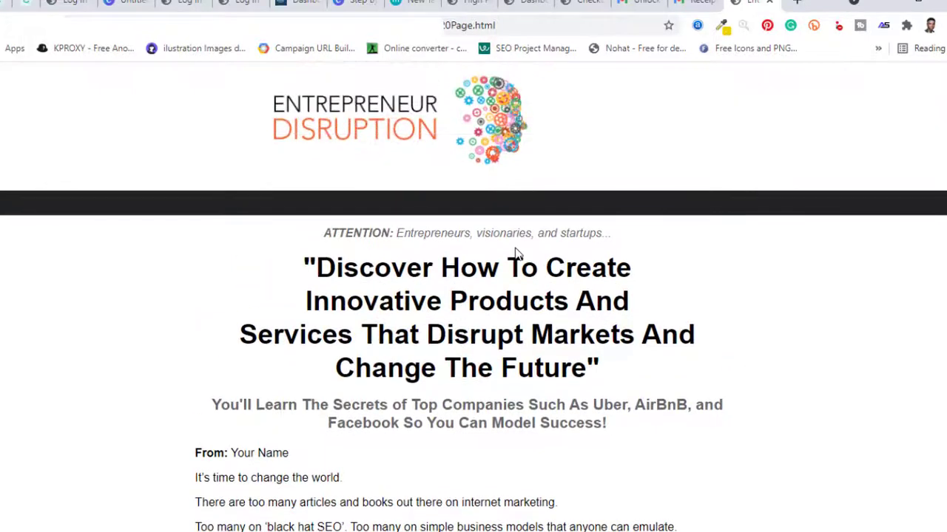
pyautogui.scroll(-6, 507, 350)
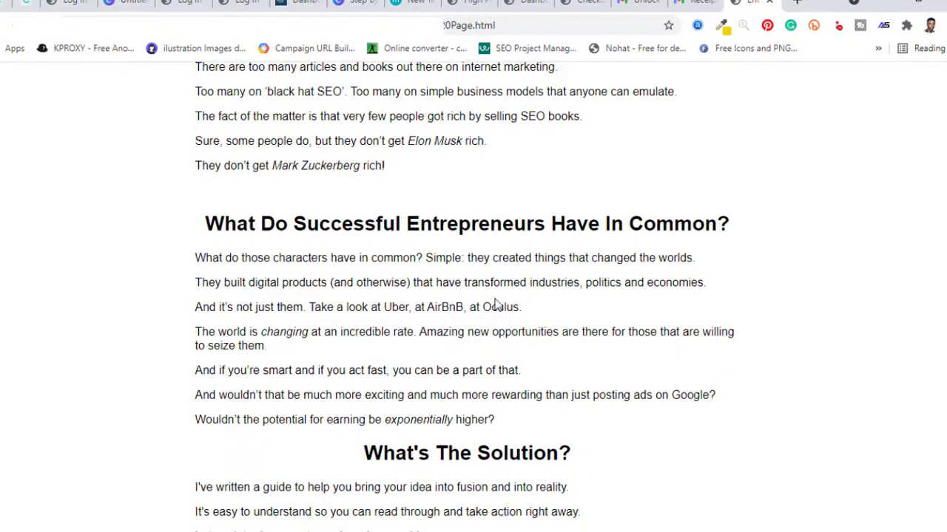
pyautogui.scroll(4, 424, 214)
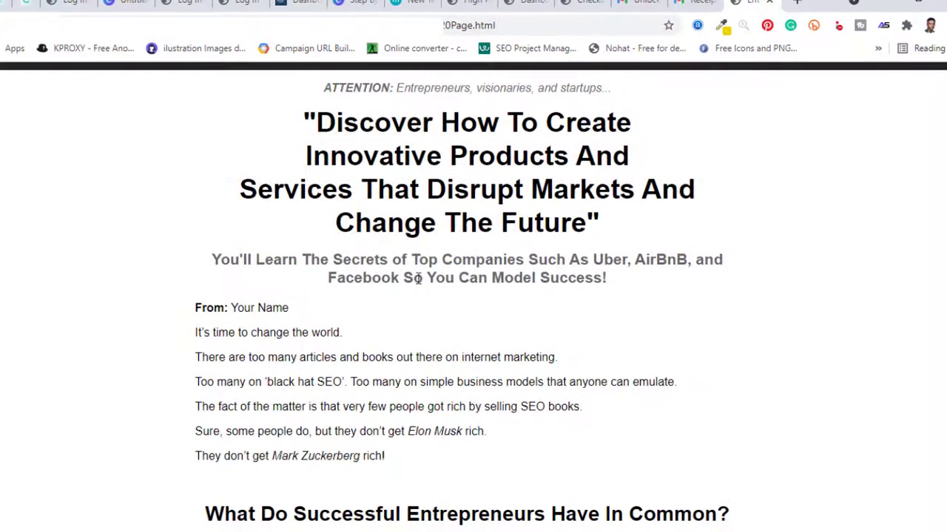
# Examine the full sales page, including the ebook's topic list, the fast-action bonuses and the pricing box.
pyautogui.scroll(-3, 423, 289)
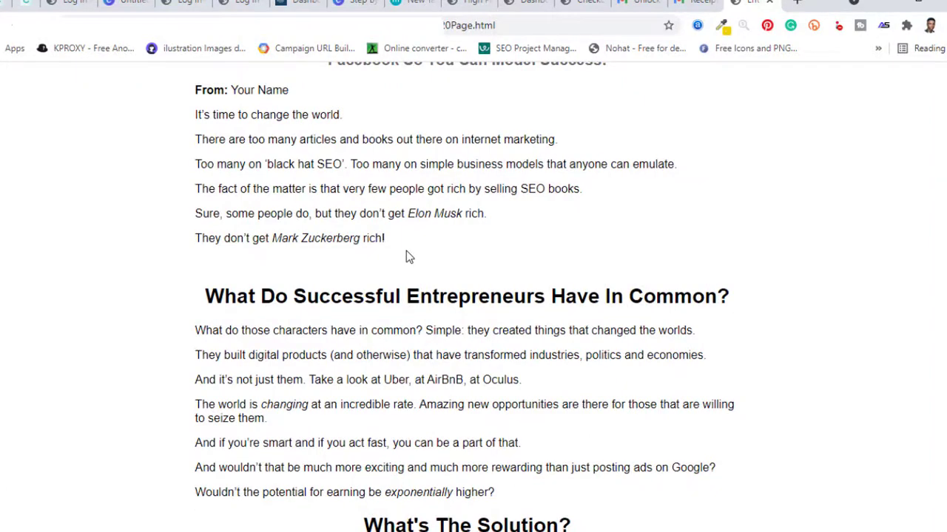
pyautogui.scroll(-4, 407, 255)
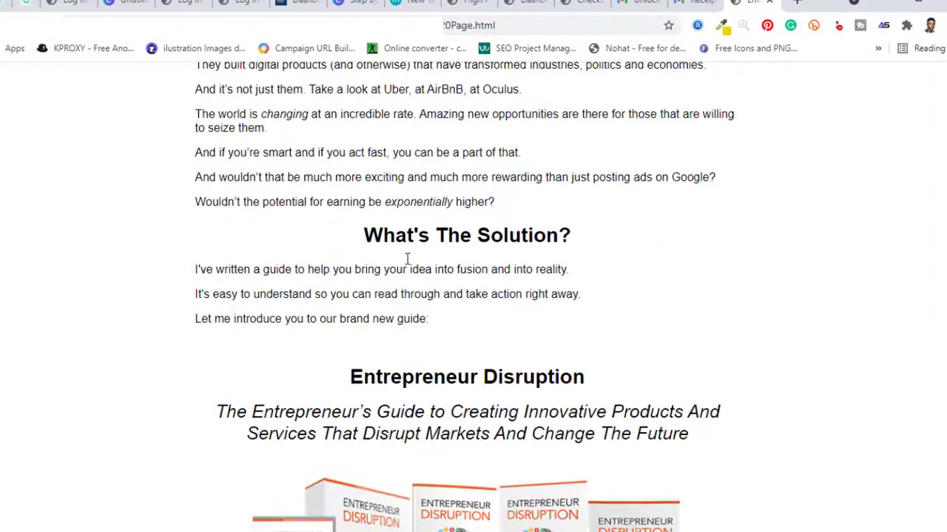
pyautogui.scroll(-12, 406, 258)
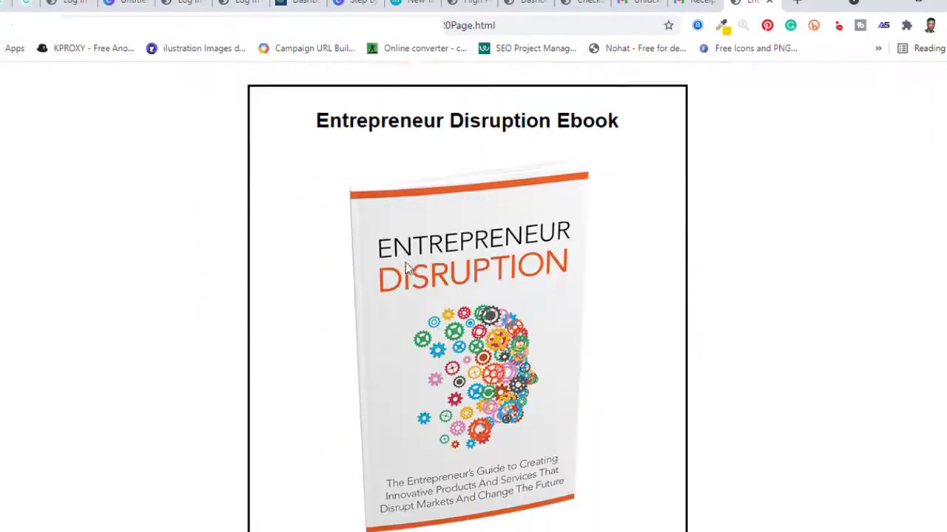
pyautogui.scroll(-5, 405, 268)
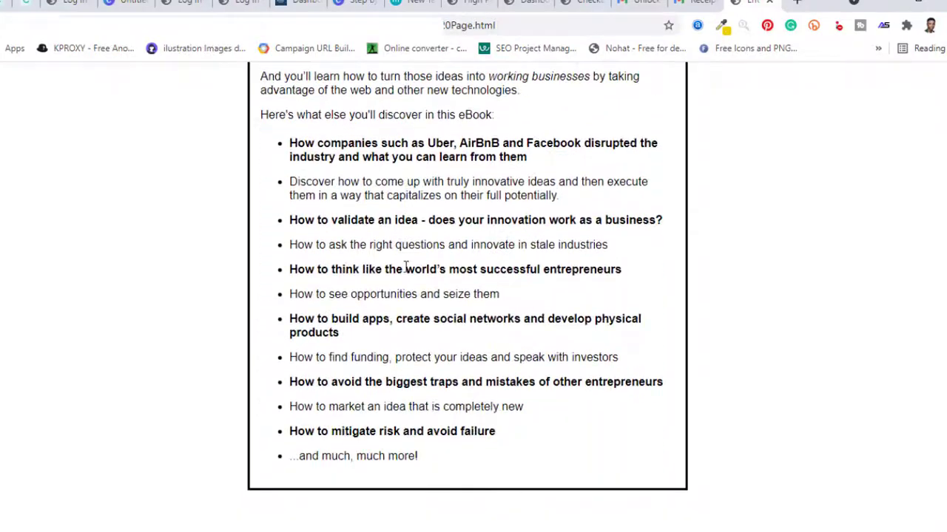
pyautogui.scroll(-15, 407, 273)
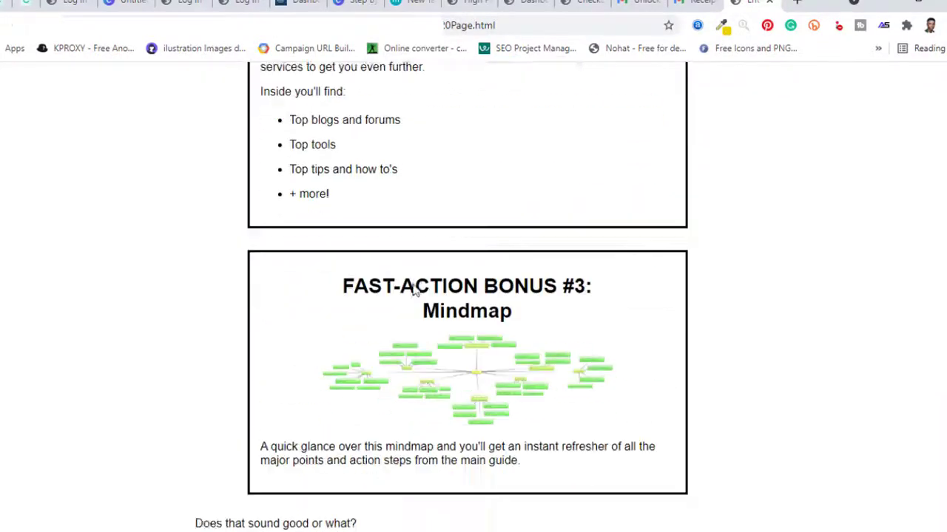
pyautogui.scroll(-12, 414, 292)
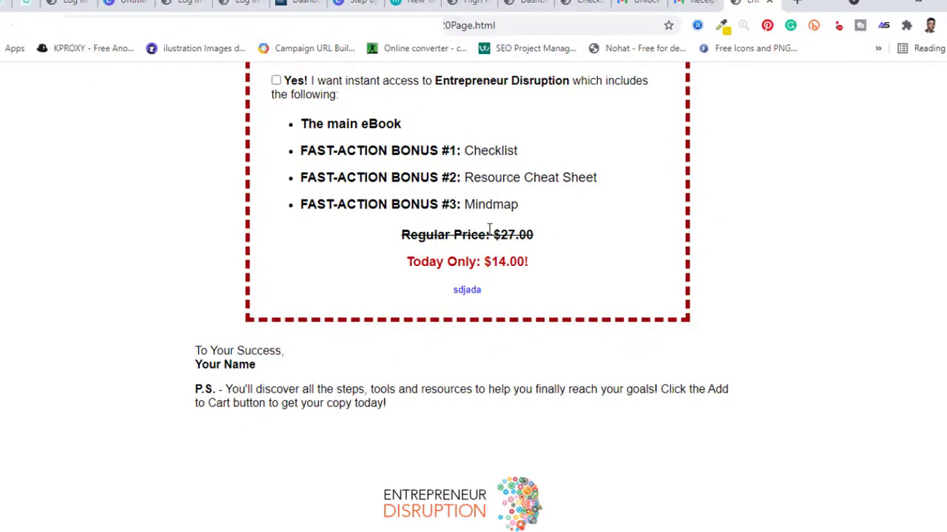
pyautogui.scroll(15, 495, 255)
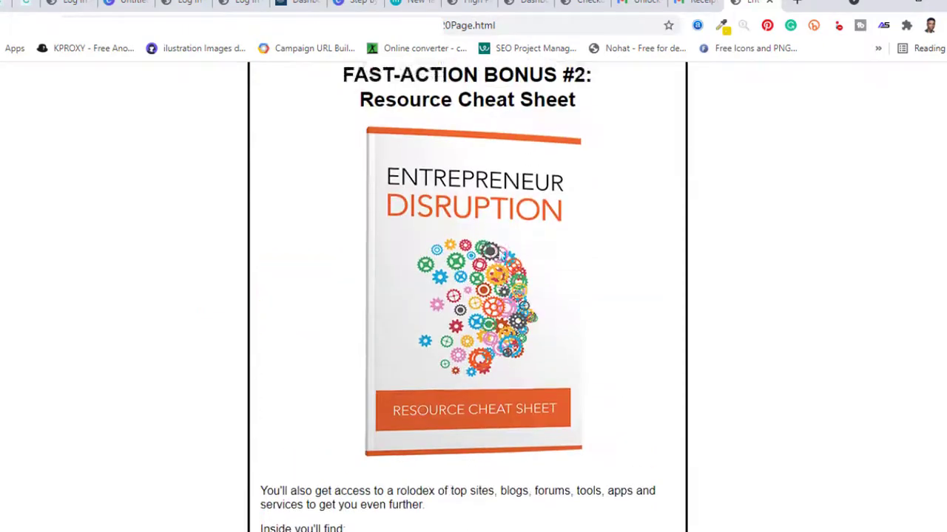
pyautogui.scroll(20, 497, 244)
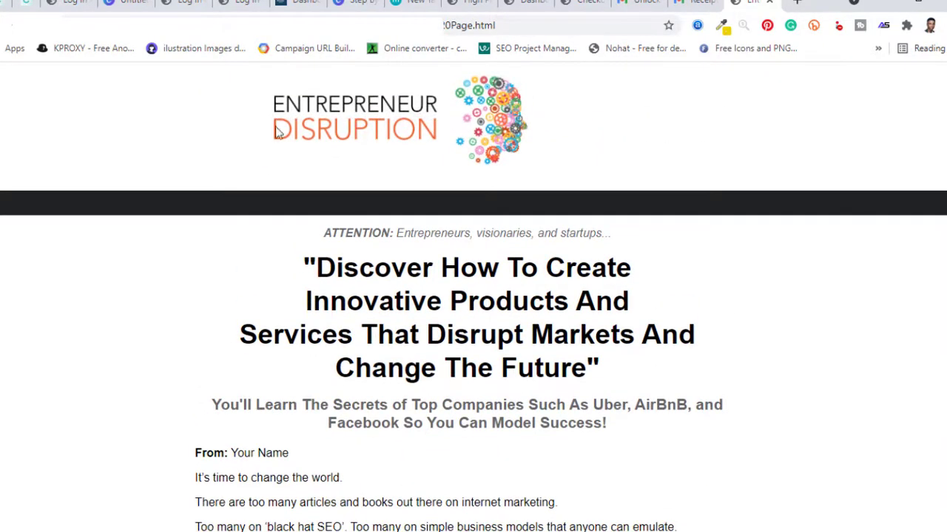
# Highlight the sales page's main headline, "Discover How To Create Innovative Products And Services That Disrupt Markets And Change The Future".
pyautogui.moveTo(308, 281); pyautogui.dragTo(473, 301)
pyautogui.moveTo(661, 377); pyautogui.dragTo(589, 362)
pyautogui.click(289, 278)
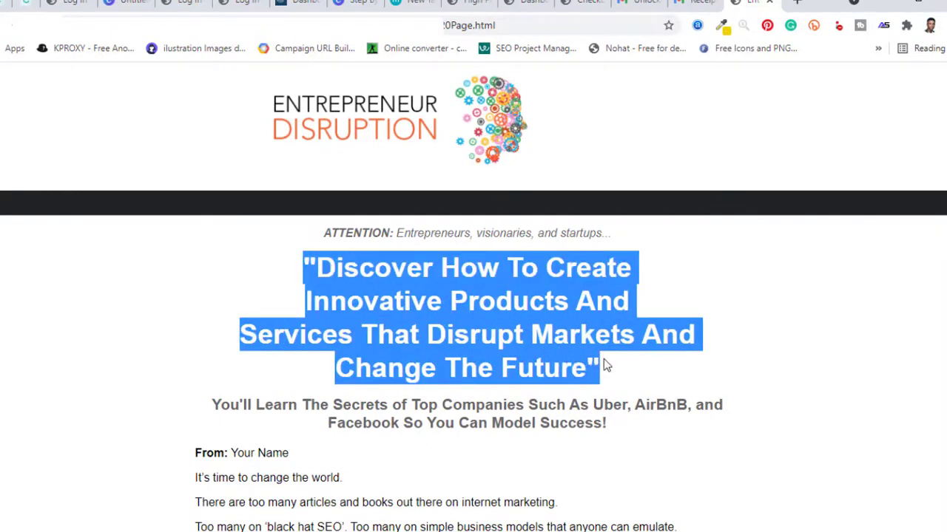
pyautogui.scroll(-15, 603, 359)
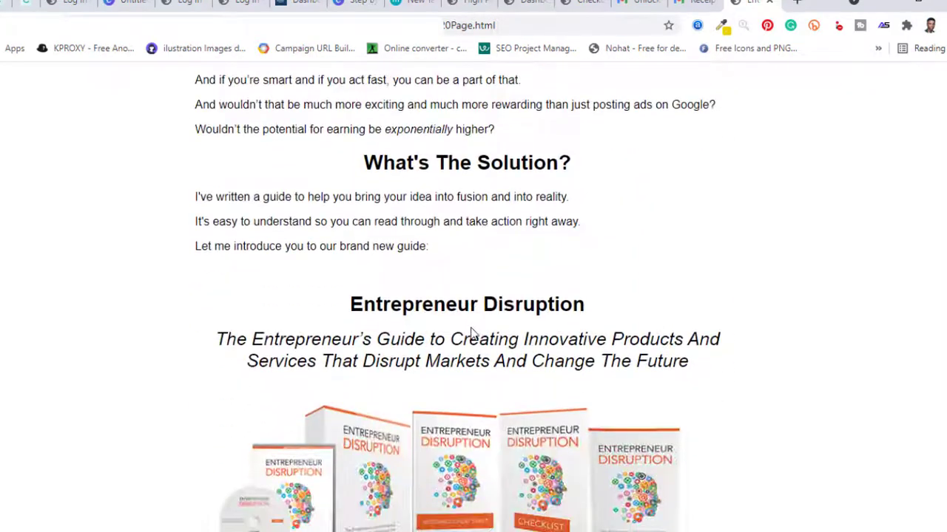
pyautogui.scroll(15, 471, 333)
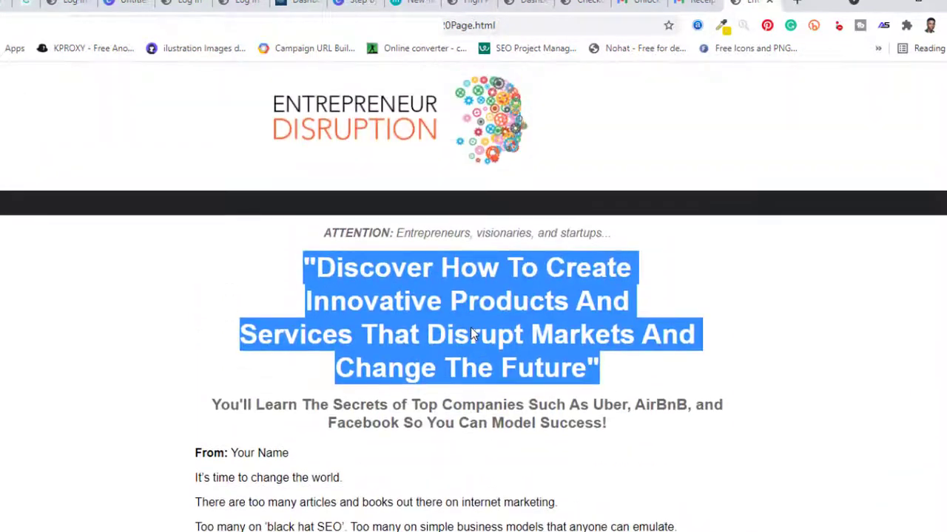
pyautogui.scroll(-1, 651, 189)
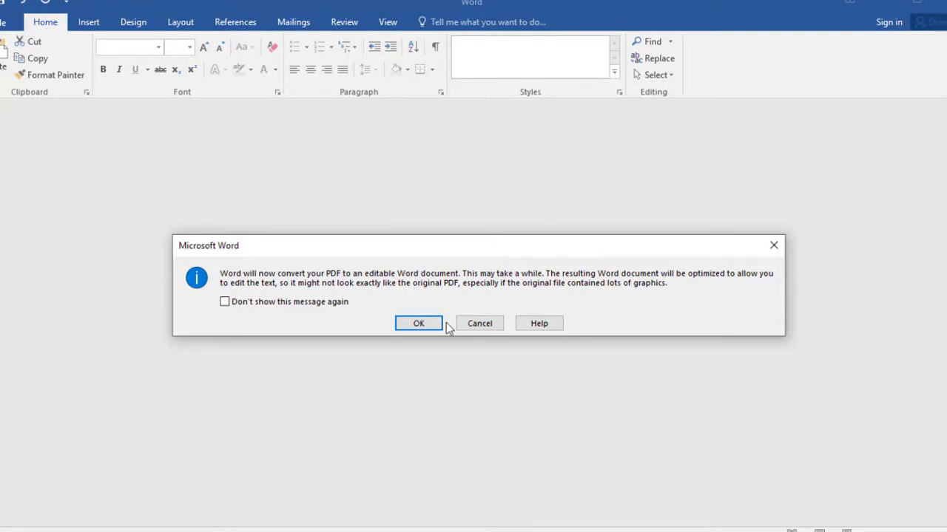
# In Word, convert Entrepreneur Disruption.pdf to an editable document and select the cover image on its first page.
pyautogui.click(406, 327)
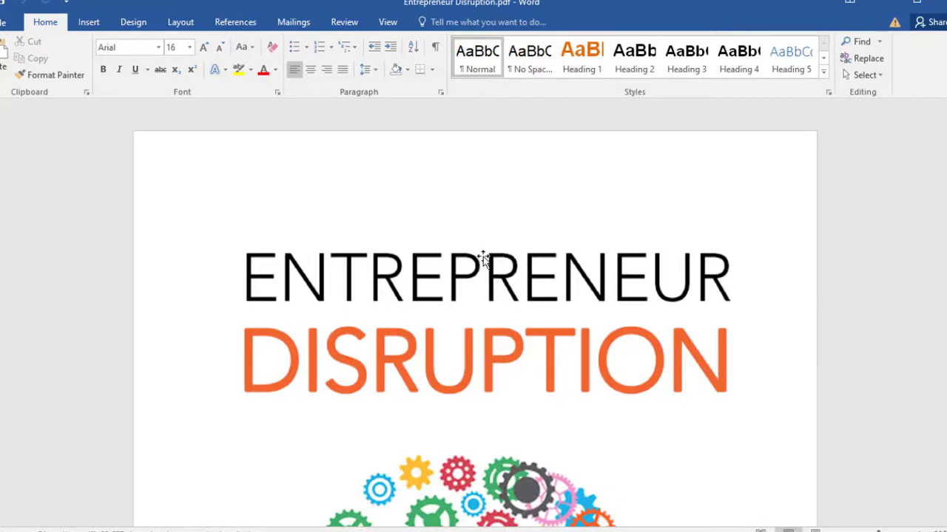
pyautogui.scroll(-3, 482, 257)
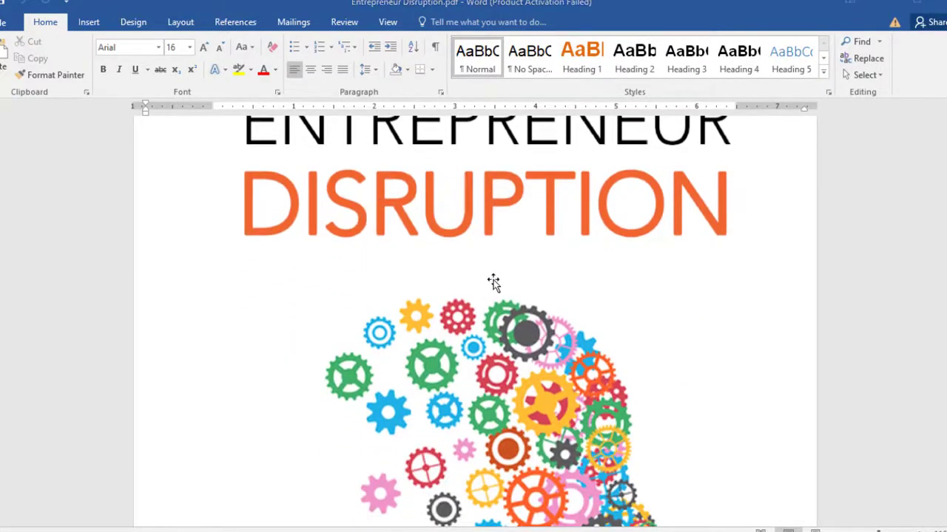
pyautogui.click(617, 414)
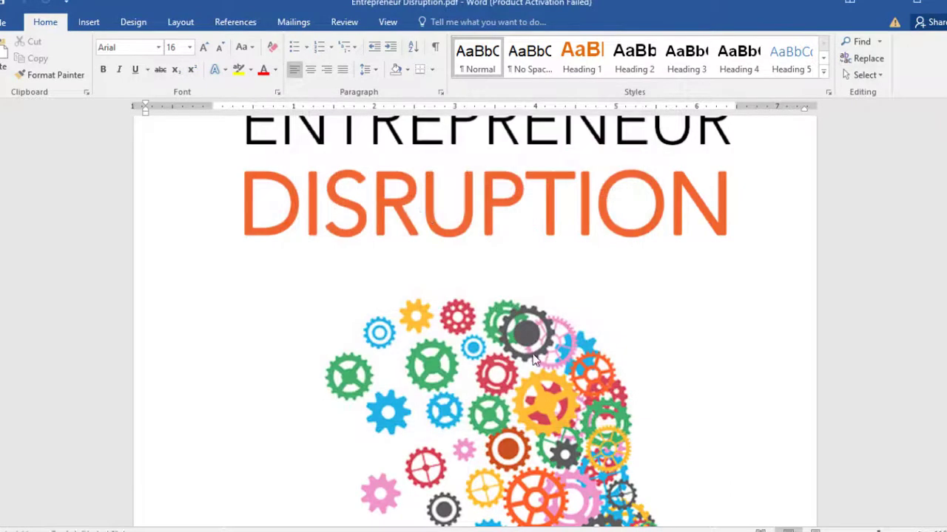
pyautogui.click(436, 254)
# Look over the converted ebook's cover artwork and subtitle, continuing to the Disclaimer page.
pyautogui.scroll(2, 437, 254)
pyautogui.scroll(-5, 436, 253)
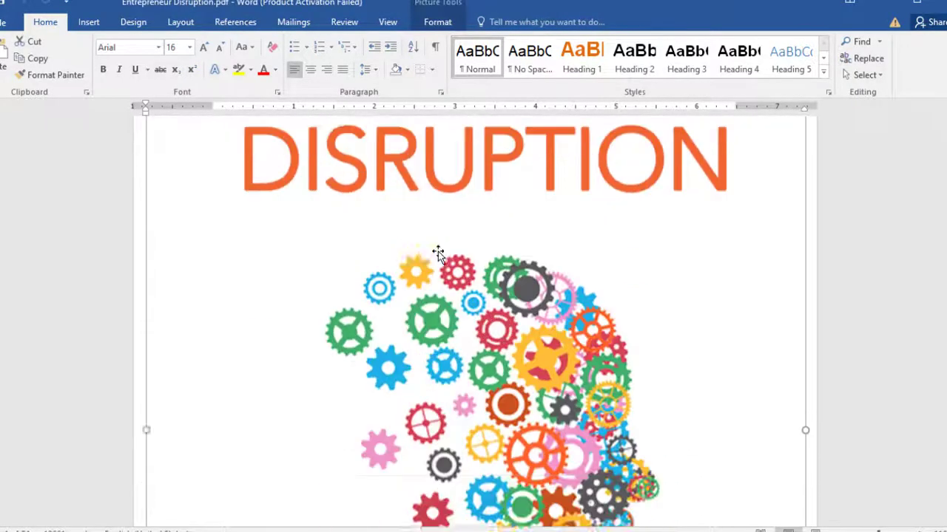
pyautogui.scroll(-3, 429, 252)
pyautogui.scroll(-3, 431, 254)
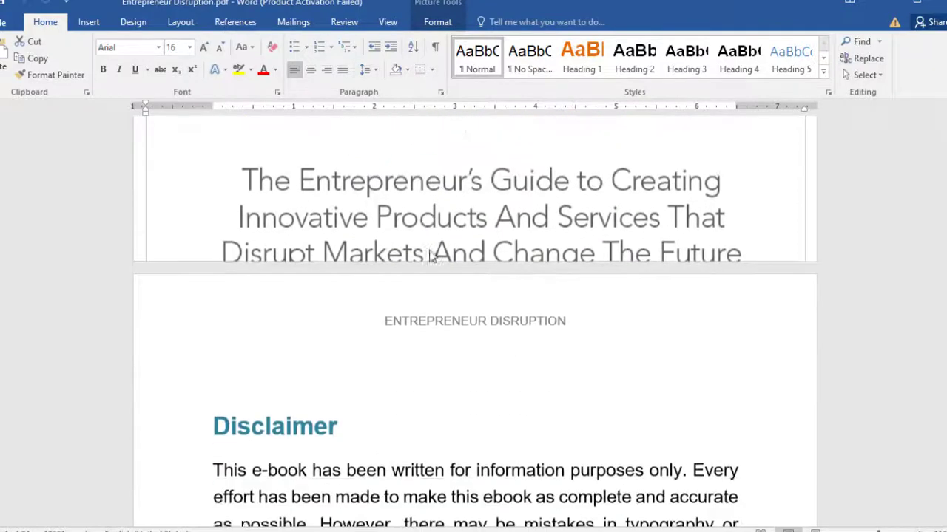
pyautogui.scroll(2, 431, 255)
pyautogui.scroll(-1, 431, 256)
pyautogui.scroll(10, 431, 255)
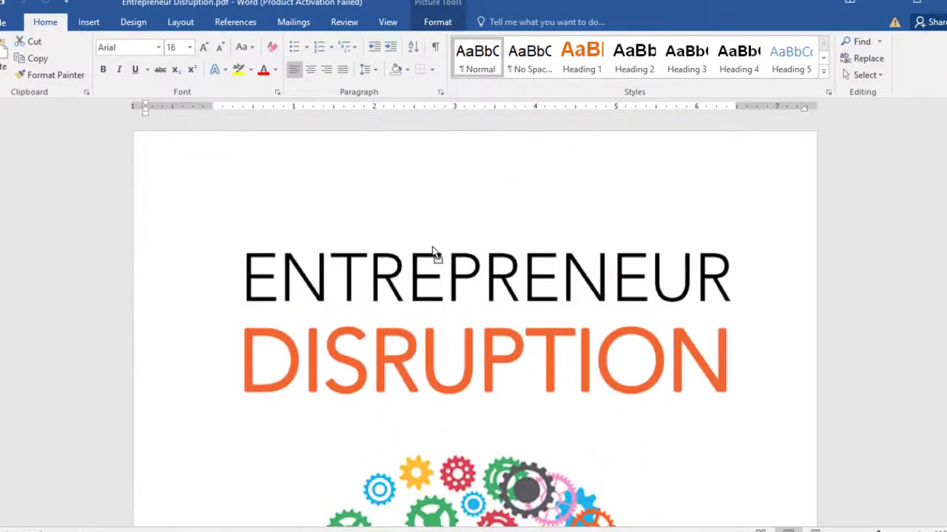
pyautogui.scroll(-10, 418, 255)
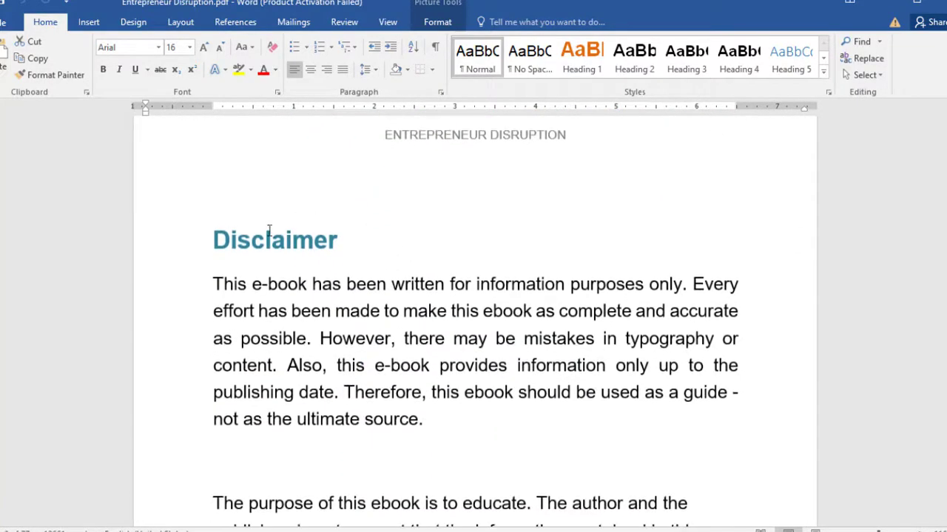
# Place the cursor in the Disclaimer's first paragraph and check the pages leading up to the Table of Contents.
pyautogui.click(270, 278)
pyautogui.scroll(-5, 267, 276)
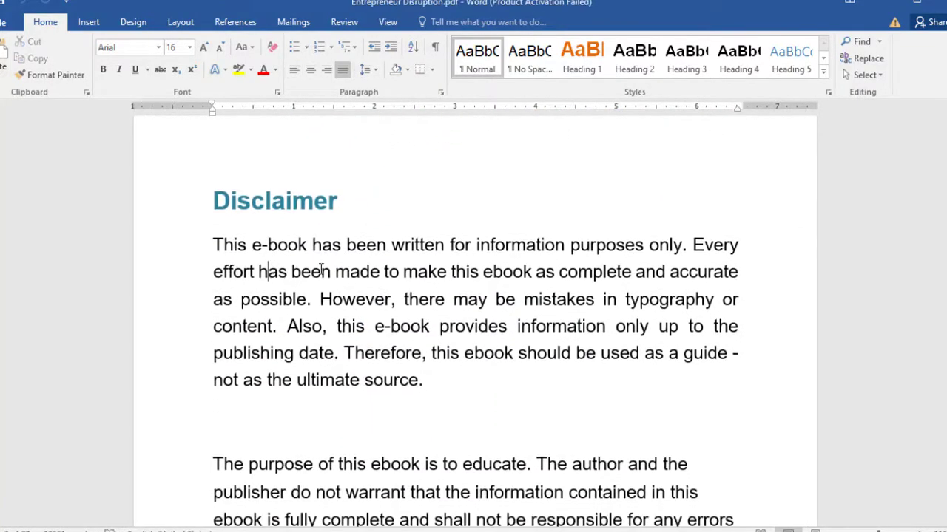
pyautogui.scroll(-10, 321, 268)
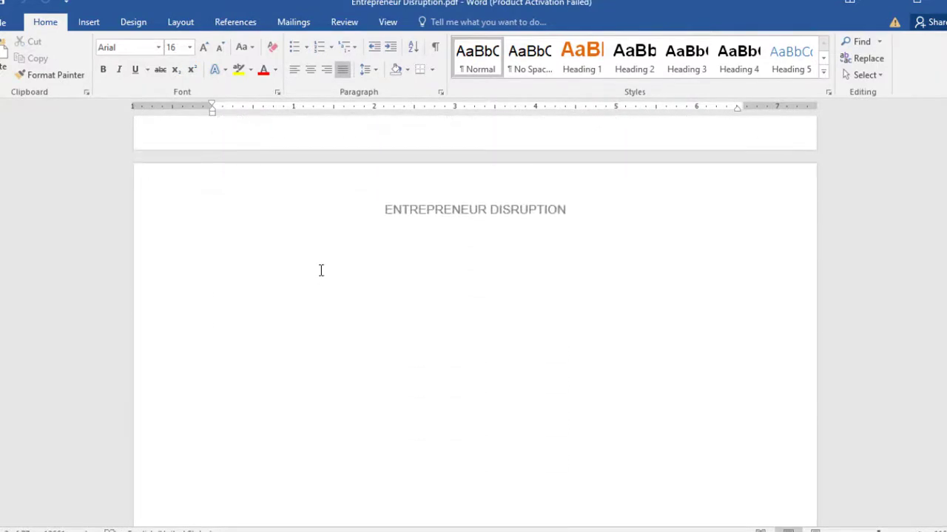
pyautogui.scroll(5, 364, 198)
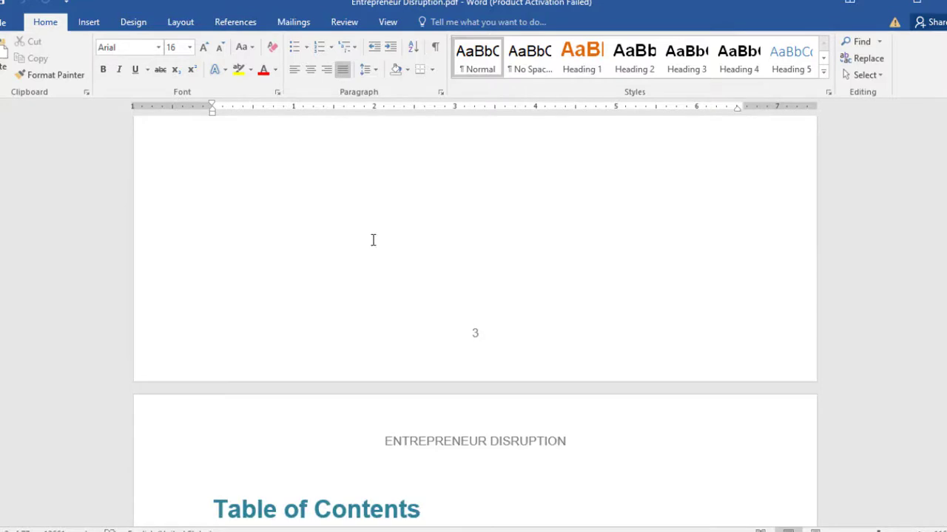
pyautogui.scroll(3, 373, 239)
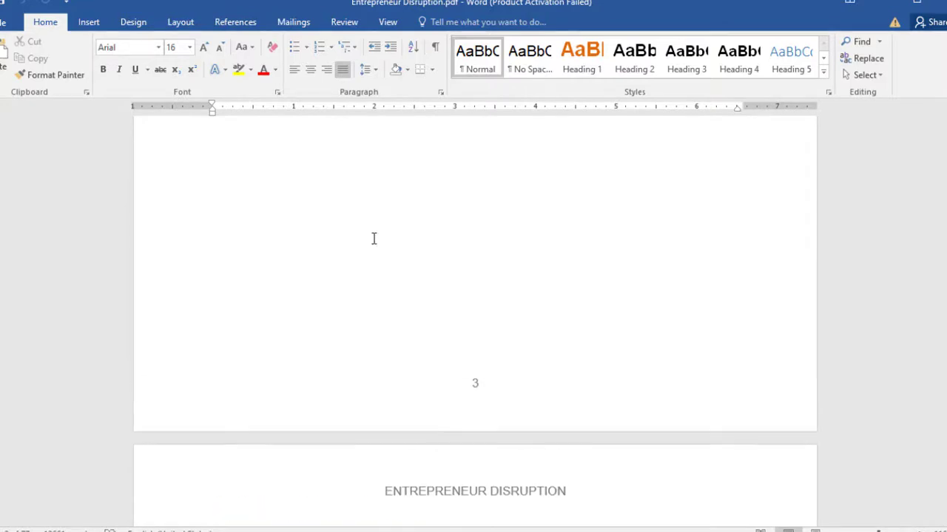
pyautogui.scroll(3, 359, 282)
pyautogui.click(376, 296)
pyautogui.scroll(-1, 375, 296)
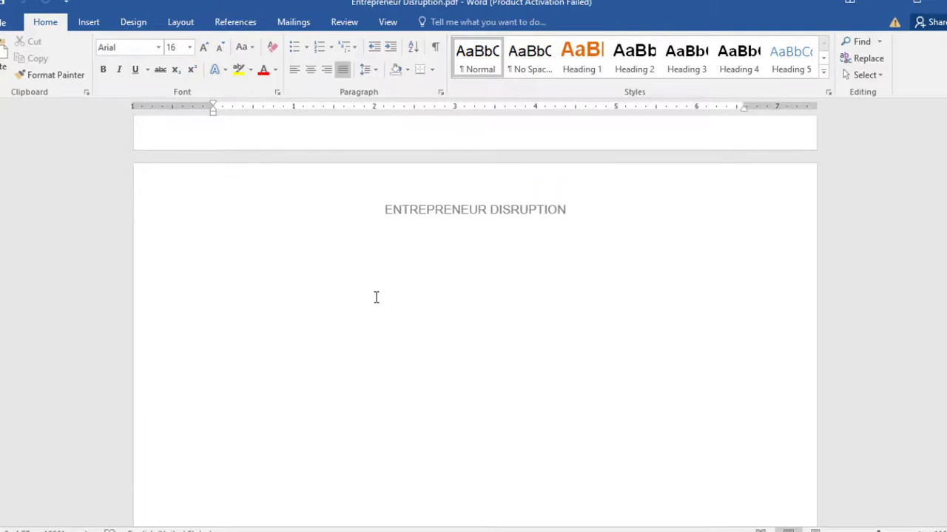
pyautogui.scroll(2, 376, 297)
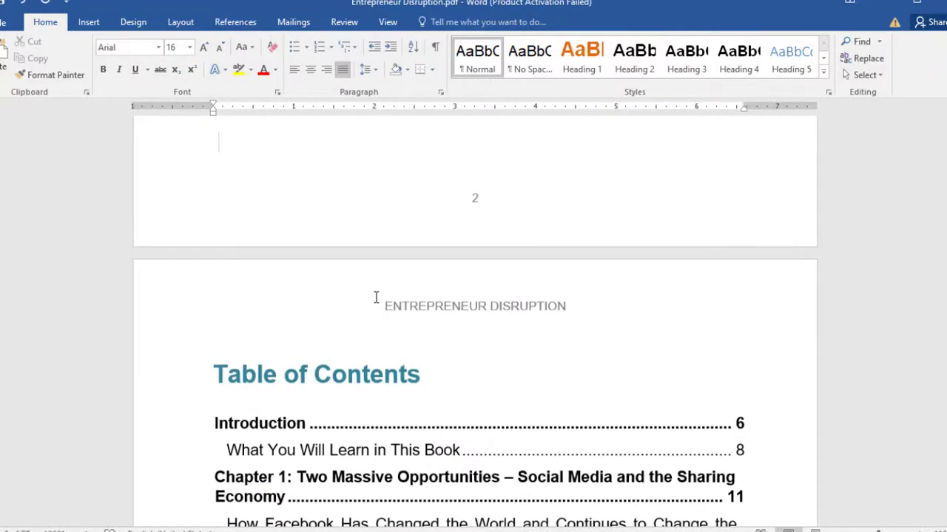
# Examine the ebook's Table of Contents from the Introduction entry through the chapters to the Conclusion.
pyautogui.scroll(-3, 375, 298)
pyautogui.click(336, 302)
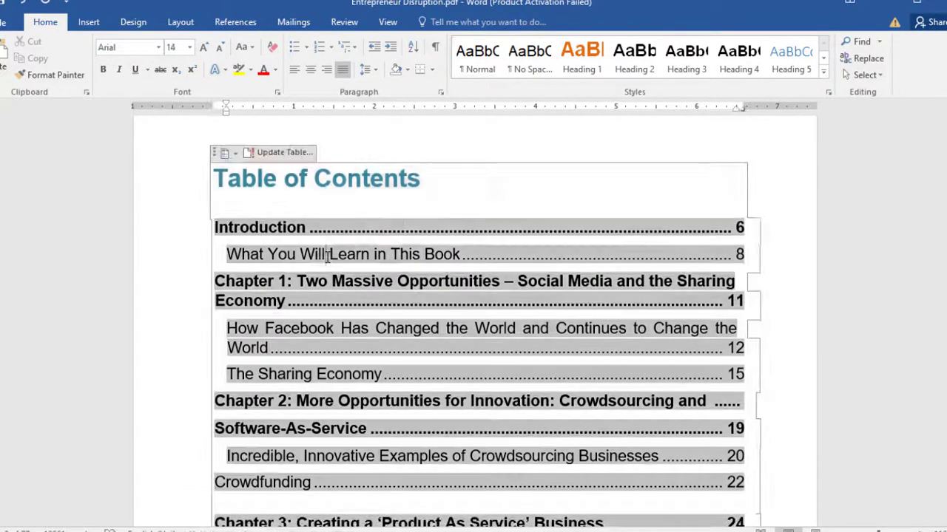
pyautogui.scroll(-2, 404, 292)
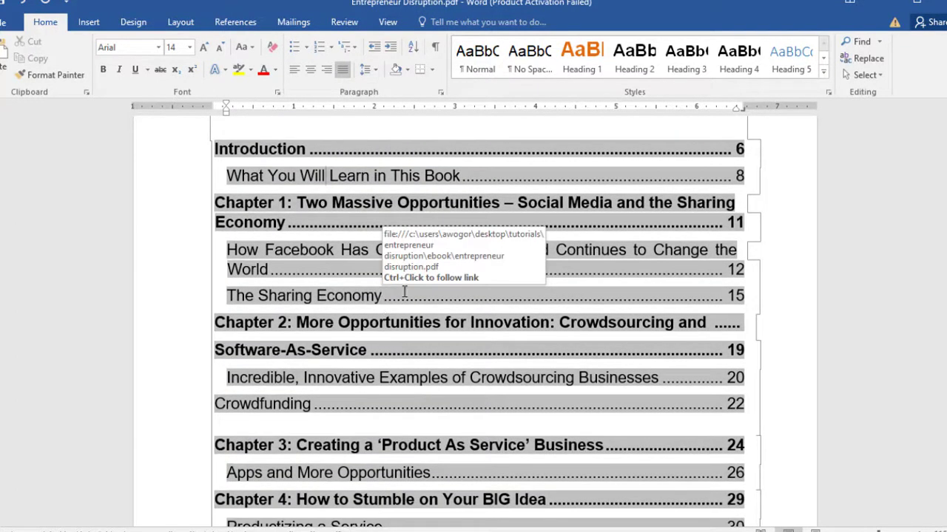
pyautogui.scroll(1, 790, 251)
pyautogui.click(372, 189)
pyautogui.scroll(1, 372, 190)
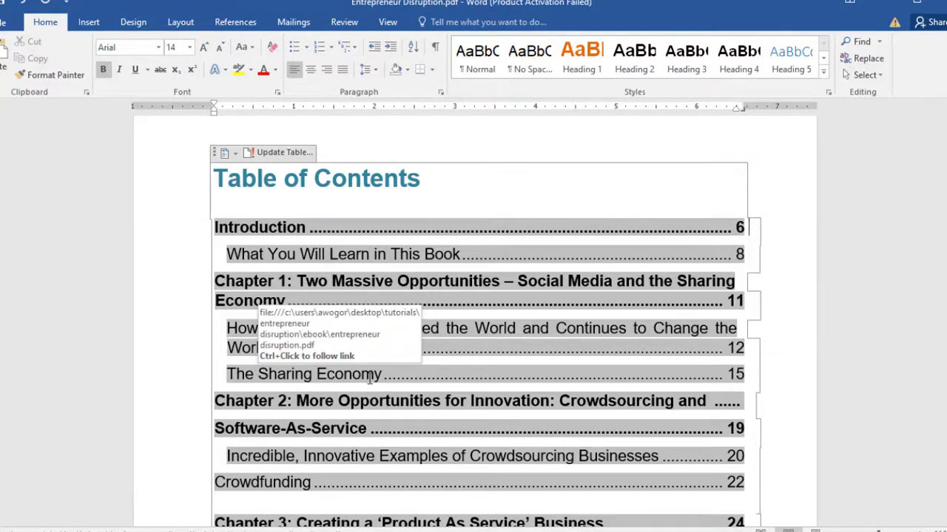
pyautogui.scroll(-2, 370, 378)
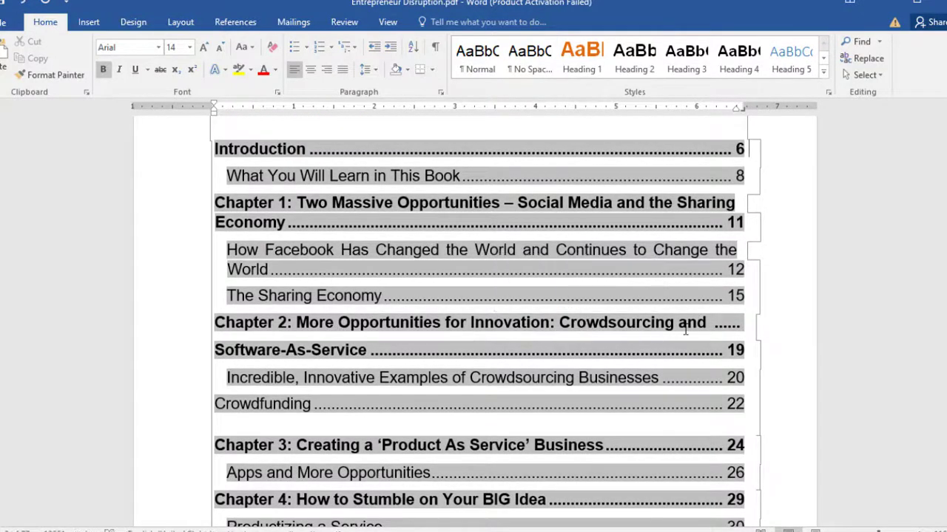
pyautogui.scroll(-5, 307, 337)
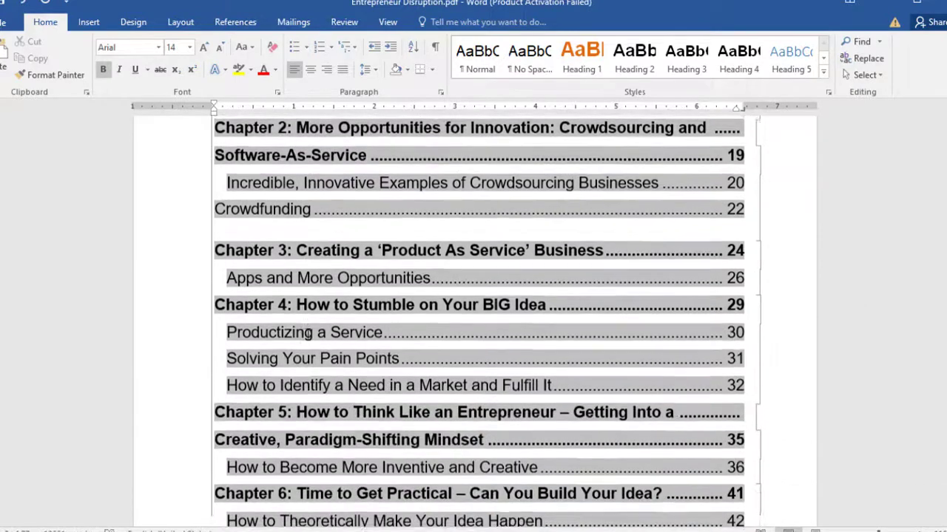
pyautogui.scroll(-20, 308, 335)
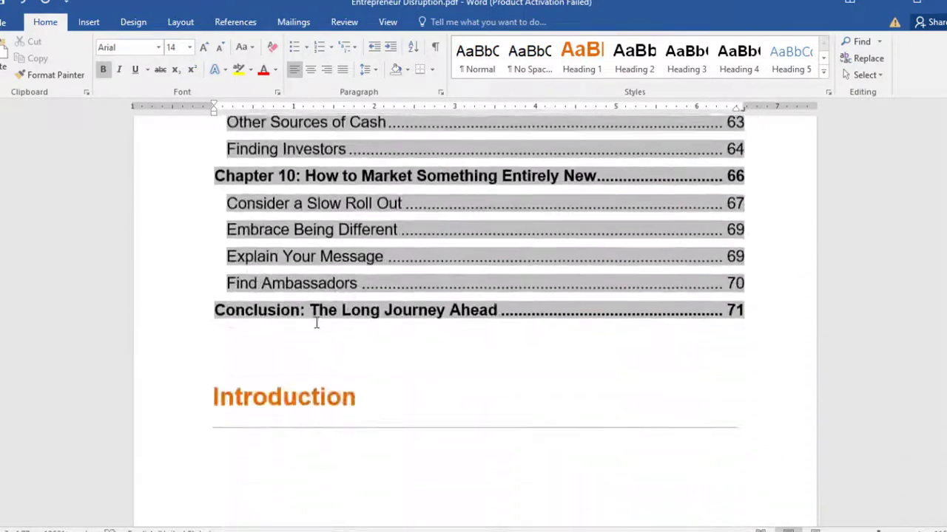
# Examine the Introduction chapter's banner image and opening text, placing the cursor in the paragraph about tips on selling eBooks.
pyautogui.scroll(-15, 316, 323)
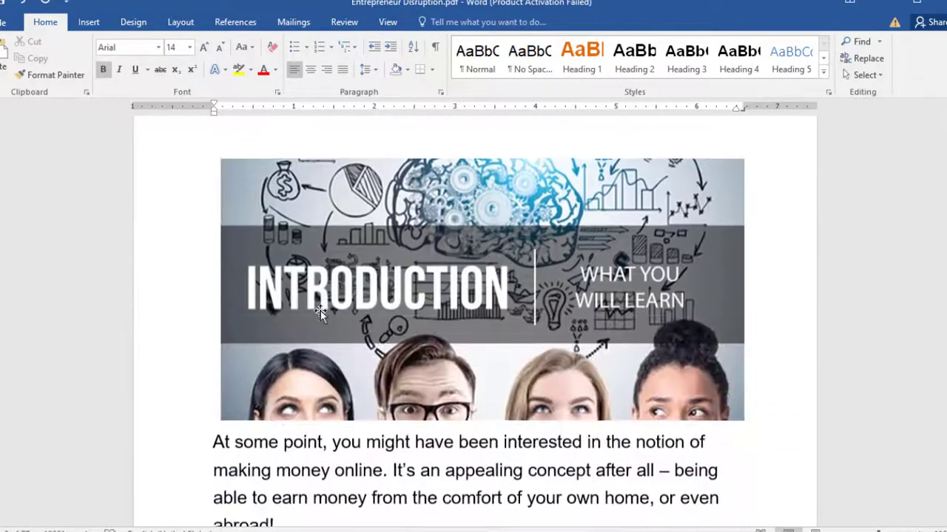
pyautogui.scroll(-2, 320, 310)
pyautogui.scroll(2, 348, 288)
pyautogui.scroll(-2, 522, 288)
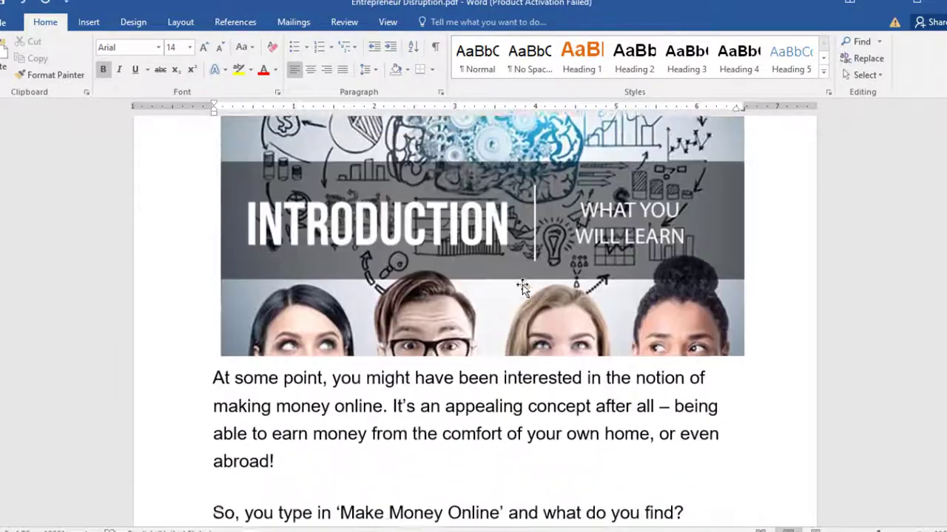
pyautogui.scroll(-1, 522, 287)
pyautogui.scroll(2, 522, 286)
pyautogui.scroll(-7, 517, 296)
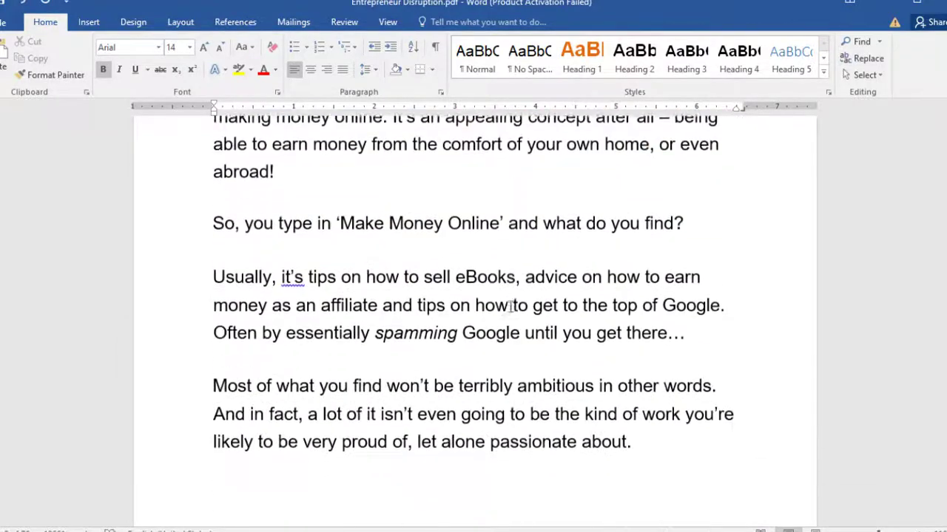
pyautogui.scroll(-3, 510, 305)
pyautogui.click(392, 224)
pyautogui.scroll(1, 390, 227)
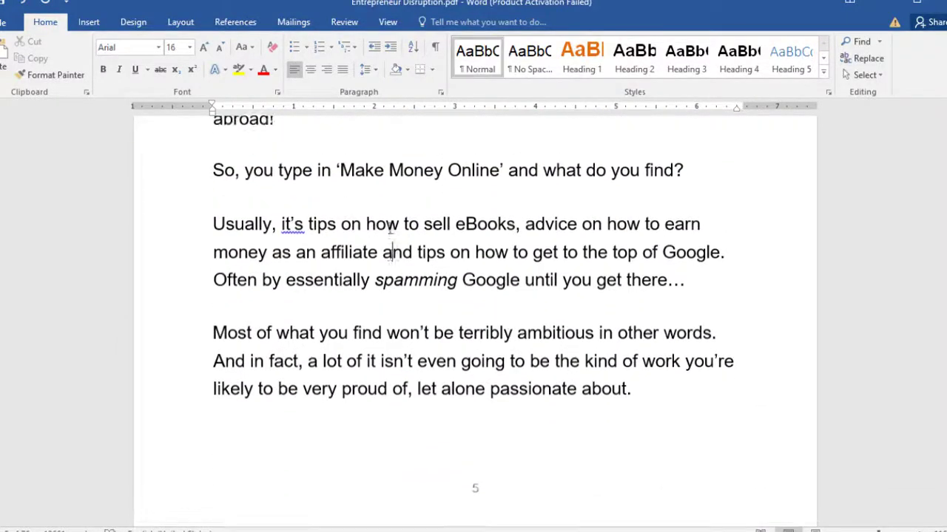
pyautogui.scroll(2, 390, 229)
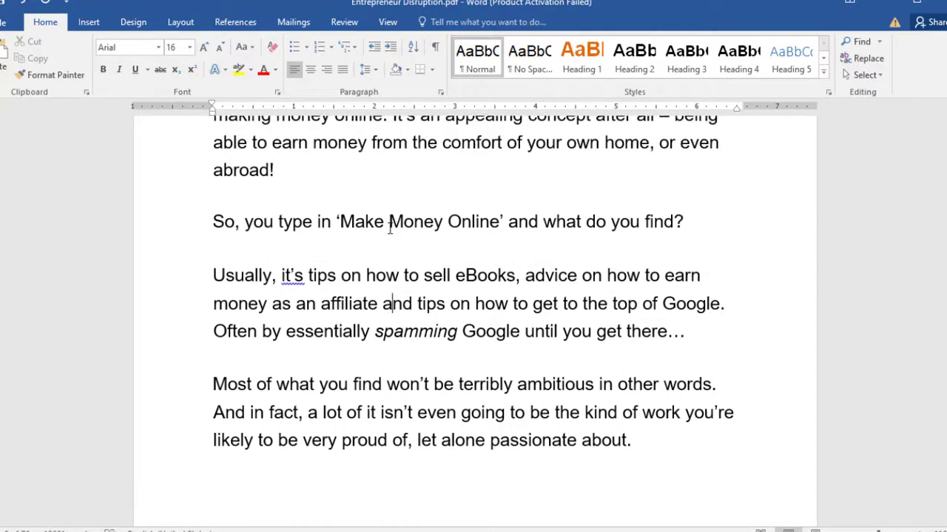
pyautogui.scroll(-6, 390, 228)
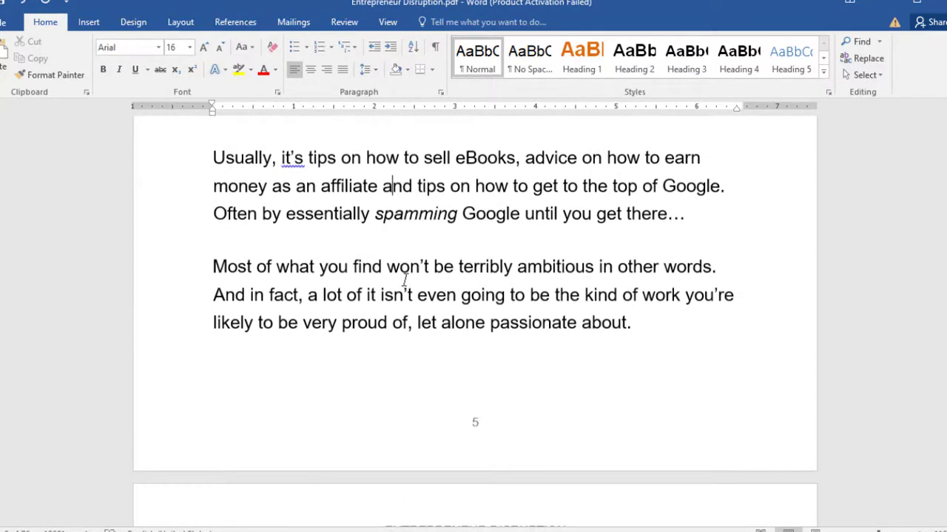
pyautogui.scroll(-8, 406, 281)
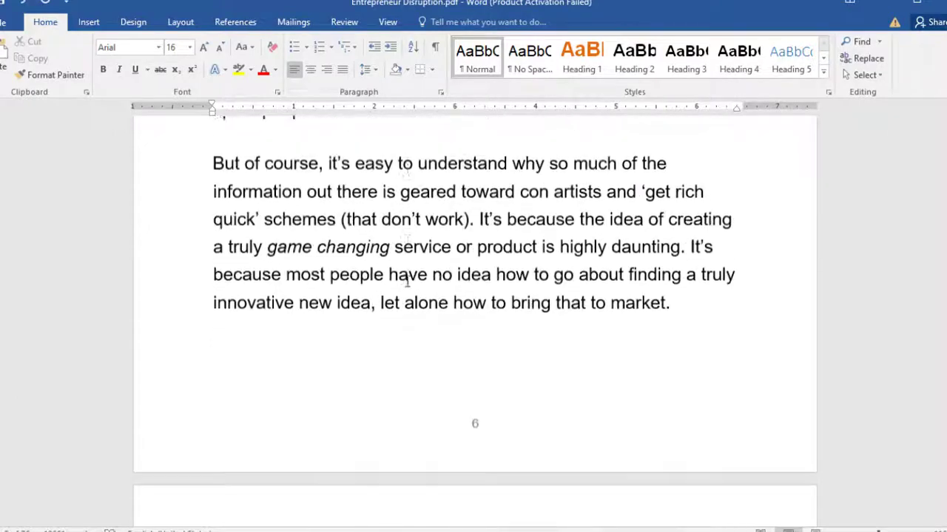
# Read the rest of the Introduction and the "What You Will Learn in This Book" section with its bullet list.
pyautogui.scroll(-5, 414, 340)
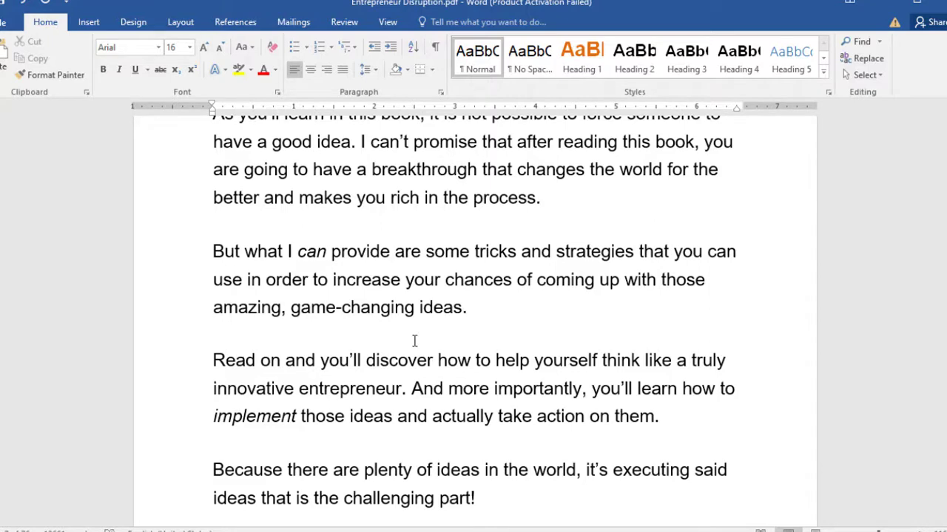
pyautogui.scroll(-8, 414, 340)
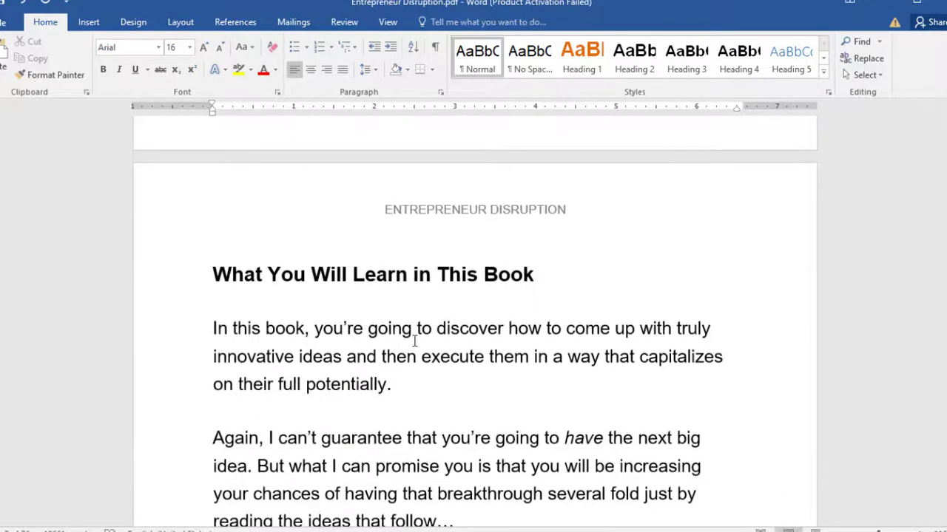
pyautogui.scroll(-6, 414, 341)
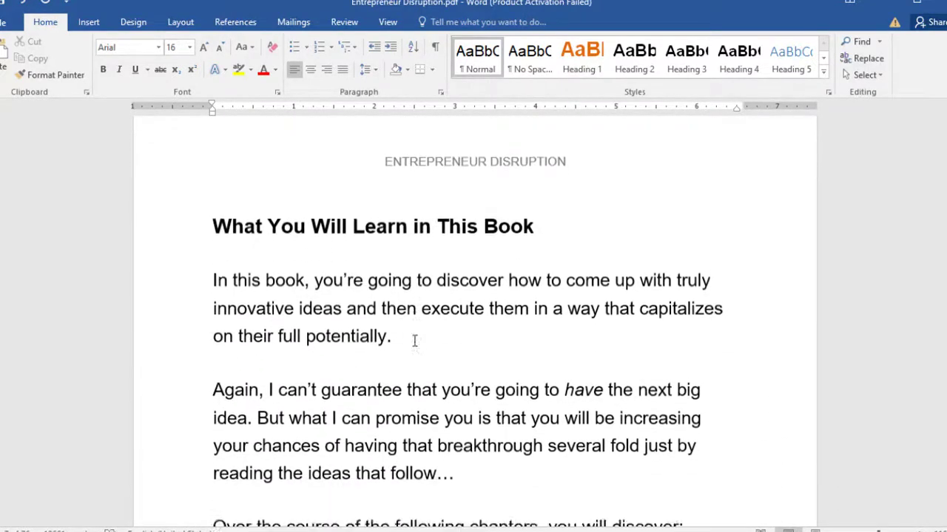
pyautogui.scroll(-5, 415, 341)
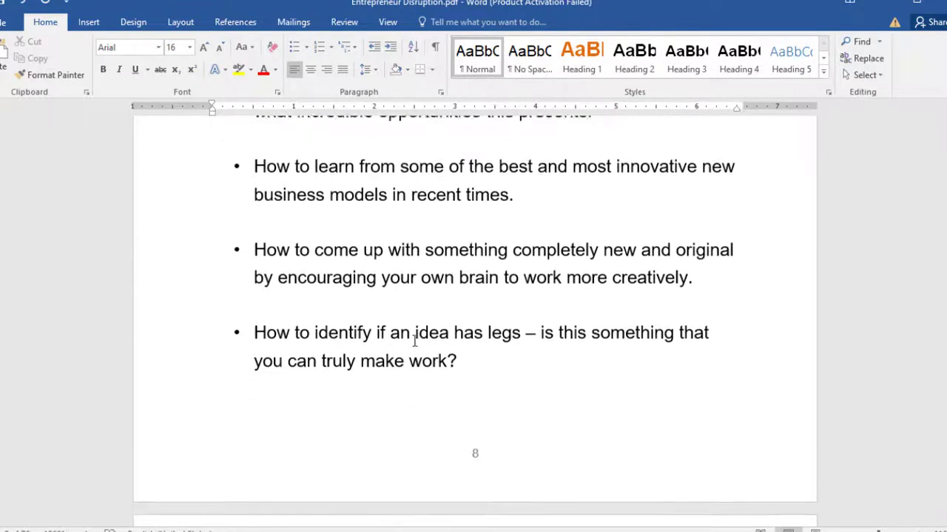
pyautogui.scroll(-8, 415, 341)
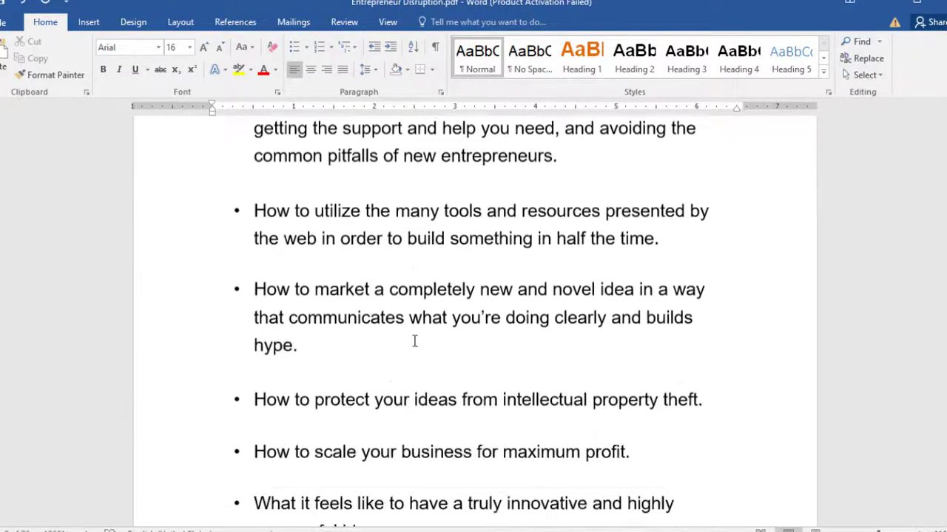
pyautogui.scroll(-1, 415, 341)
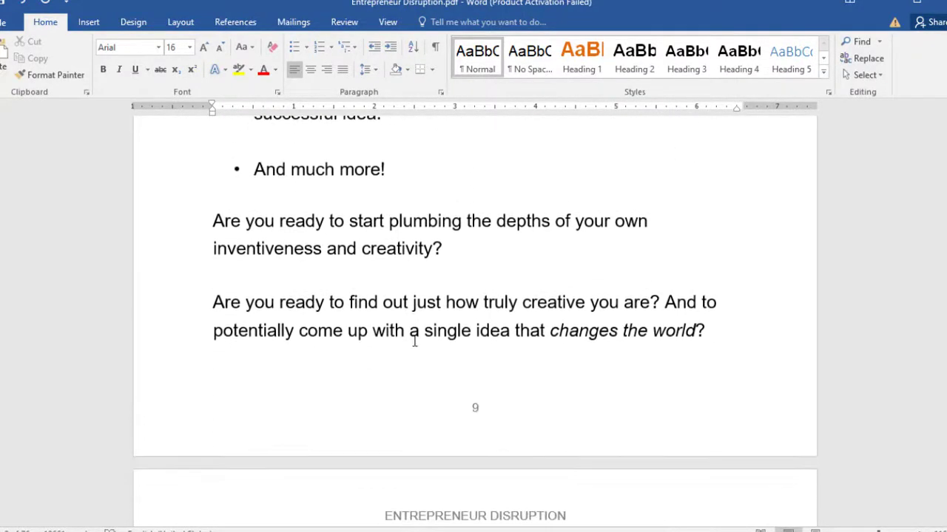
# Read Chapter 1 from its title and banner image through the section on how Facebook has changed the world.
pyautogui.scroll(-15, 415, 341)
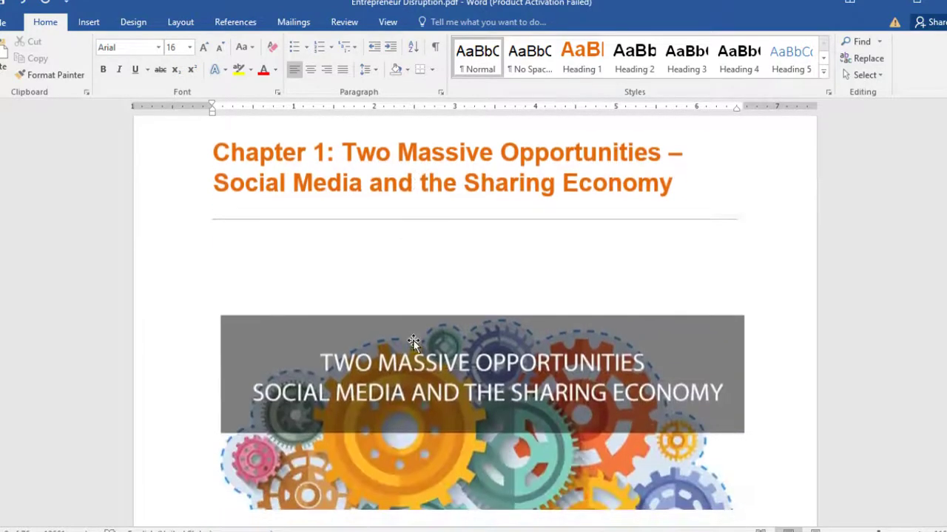
pyautogui.scroll(-14, 414, 341)
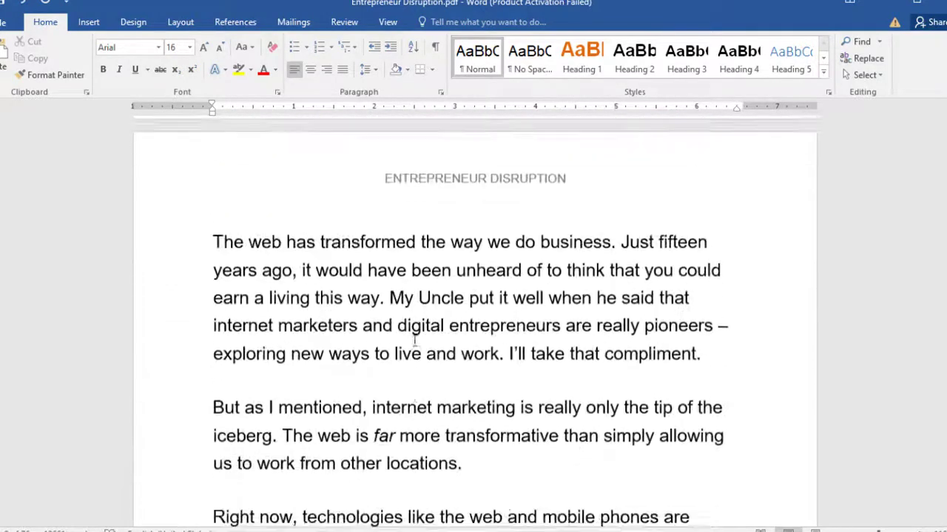
pyautogui.scroll(-10, 415, 341)
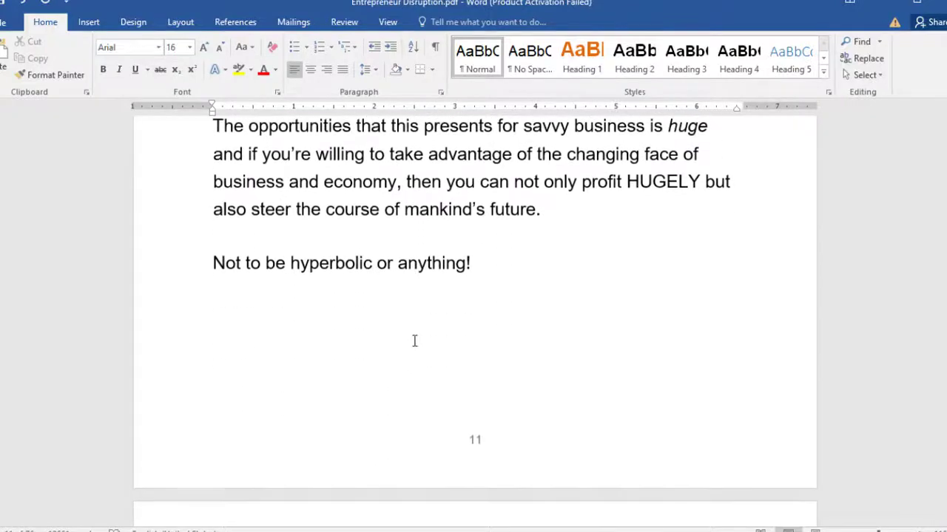
pyautogui.scroll(-15, 415, 341)
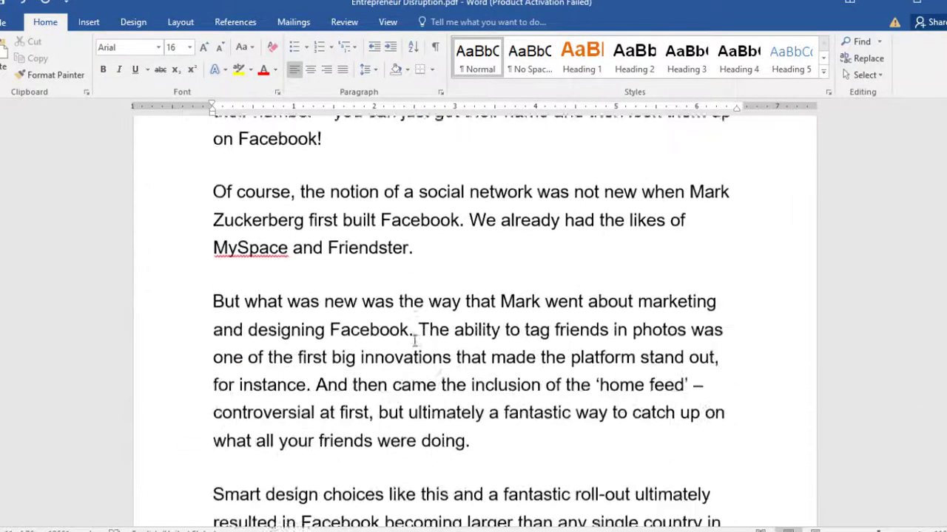
pyautogui.scroll(-2, 446, 361)
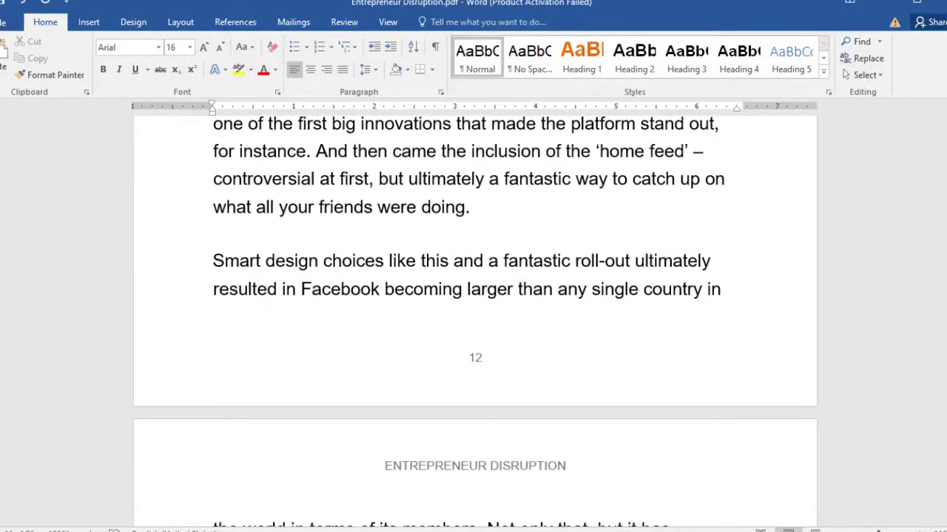
# Examine the ebook's closing paragraphs on the last page, down to the IMPORTANT note about the Checklist and Mindmap.
pyautogui.moveTo(943, 172); pyautogui.dragTo(943, 187)
pyautogui.scroll(4, 415, 259)
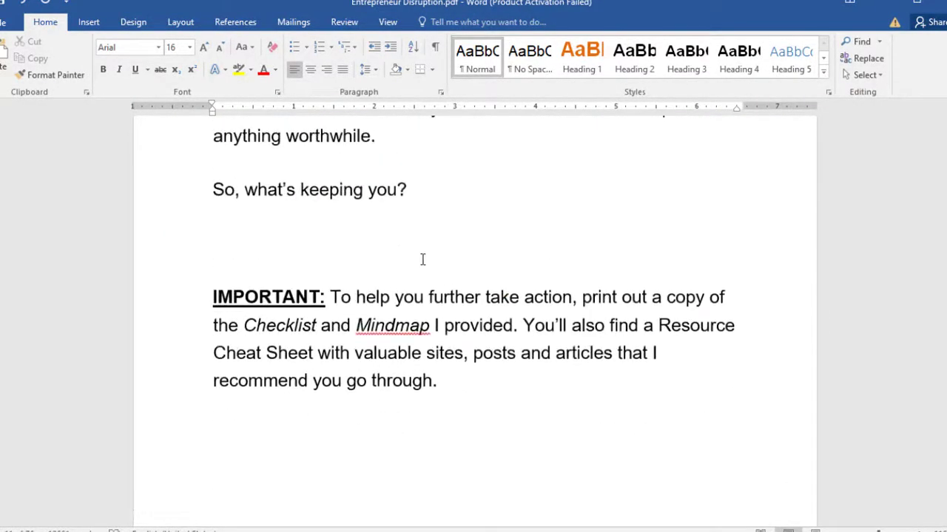
pyautogui.scroll(4, 401, 374)
pyautogui.scroll(-3, 399, 375)
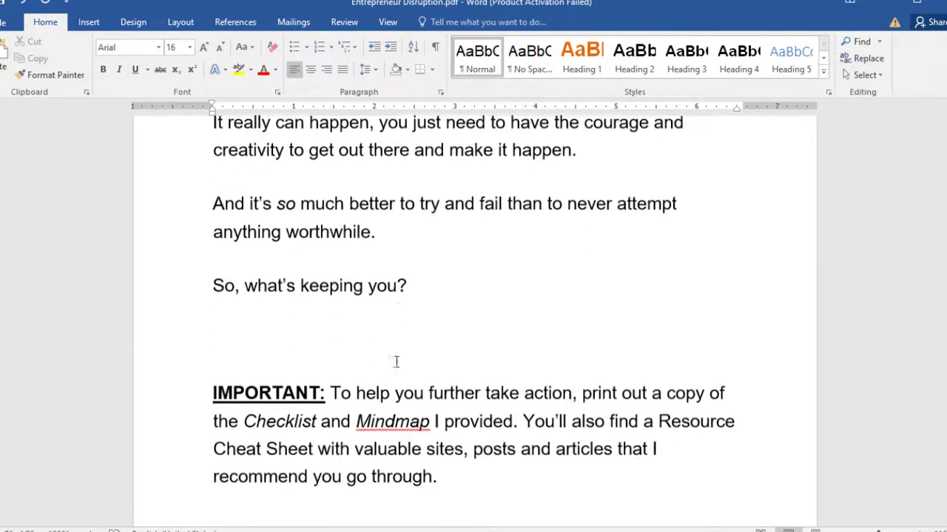
pyautogui.scroll(-3, 396, 361)
# Highlight the IMPORTANT note on the last page, clear the selection and place the cursor on the blank line below it.
pyautogui.moveTo(441, 408); pyautogui.dragTo(222, 300)
pyautogui.click(232, 299)
pyautogui.scroll(-4, 488, 440)
pyautogui.scroll(-2, 488, 440)
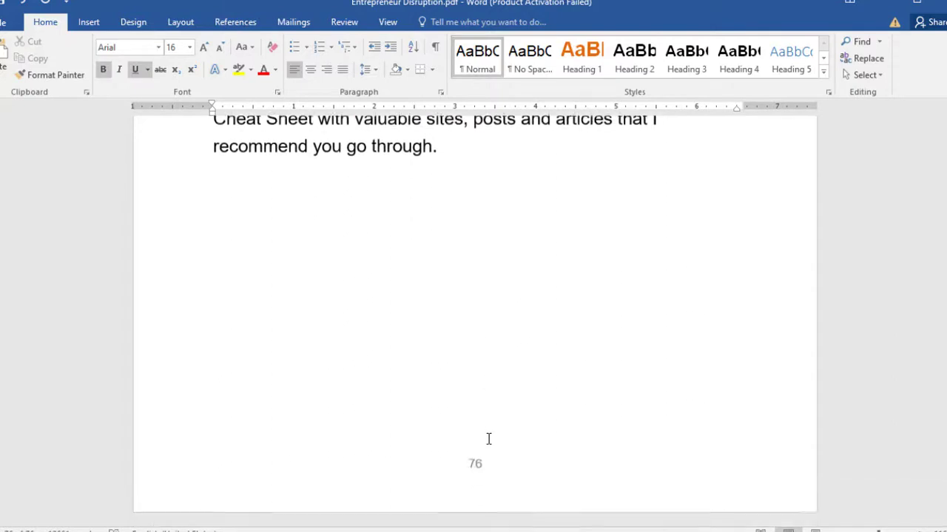
pyautogui.click(491, 192)
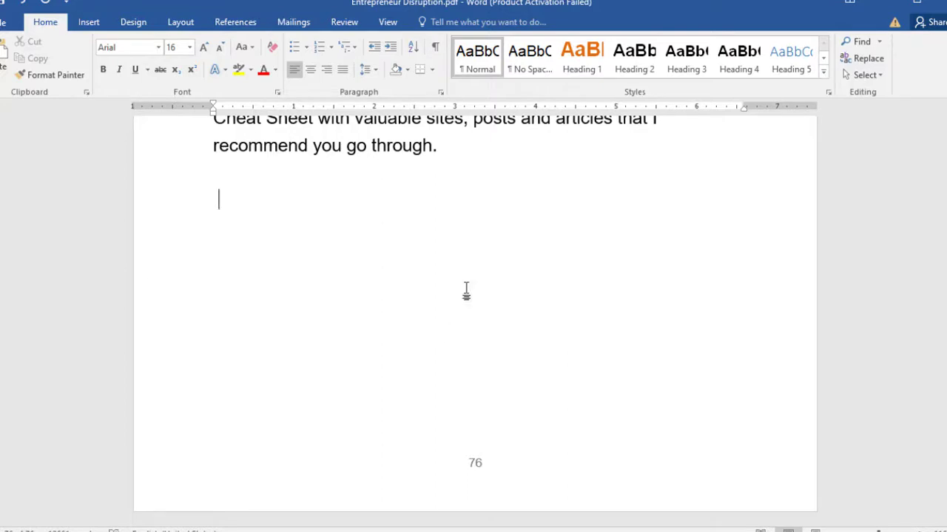
# Review Chapter 1 backwards from the sharing economy text through the Facebook section to the chapter's title and banner image.
pyautogui.scroll(5, 207, 247)
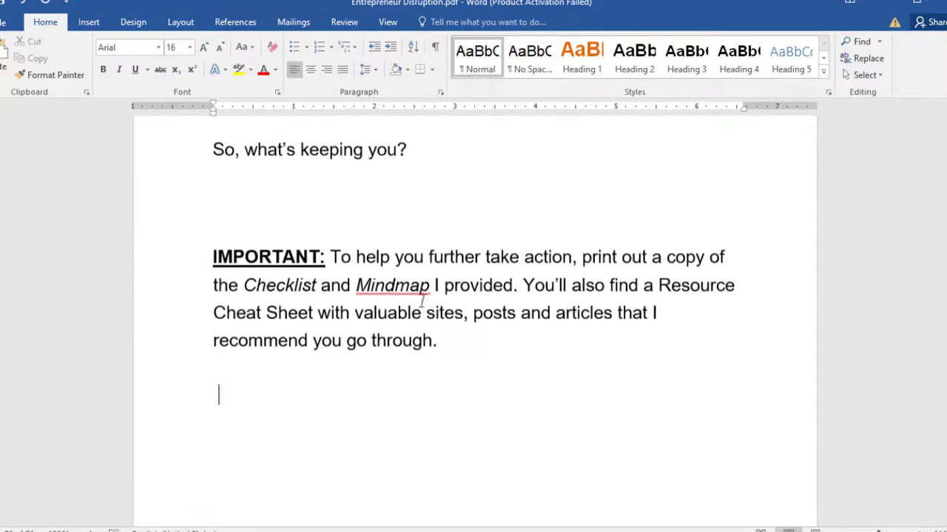
pyautogui.moveTo(943, 511); pyautogui.dragTo(943, 475)
pyautogui.scroll(4, 486, 268)
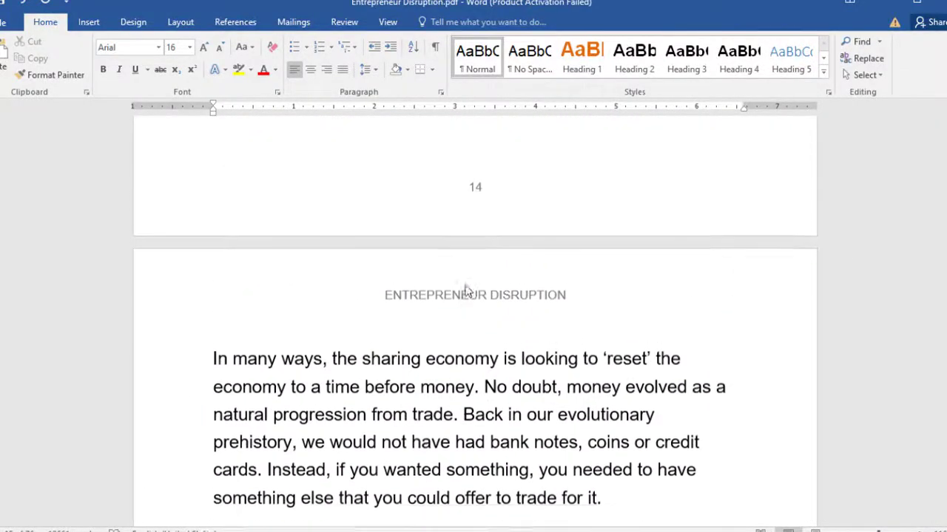
pyautogui.scroll(5, 464, 287)
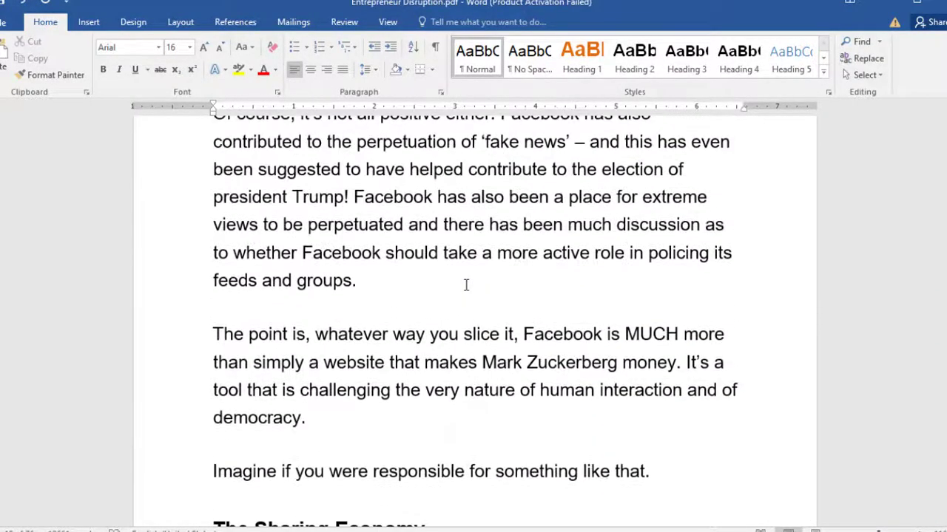
pyautogui.scroll(6, 466, 284)
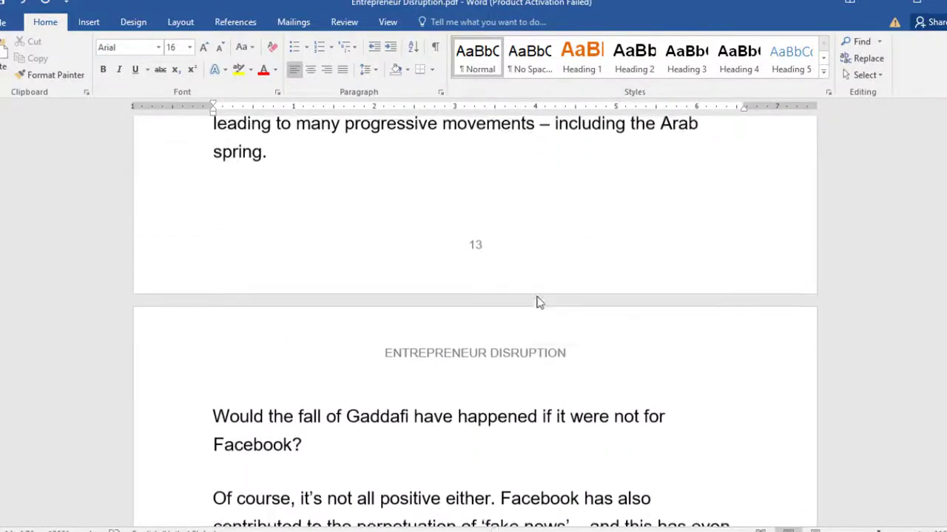
pyautogui.scroll(7, 535, 299)
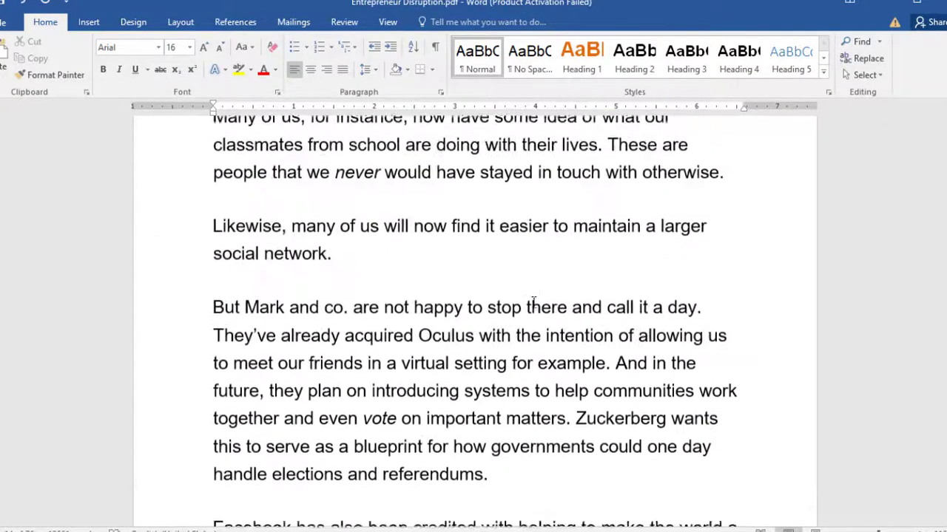
pyautogui.scroll(9, 529, 309)
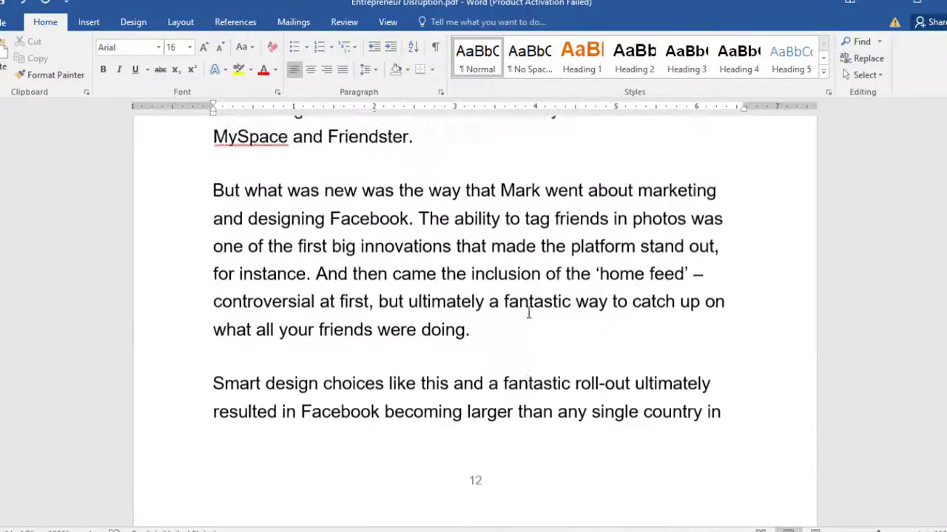
pyautogui.scroll(7, 528, 310)
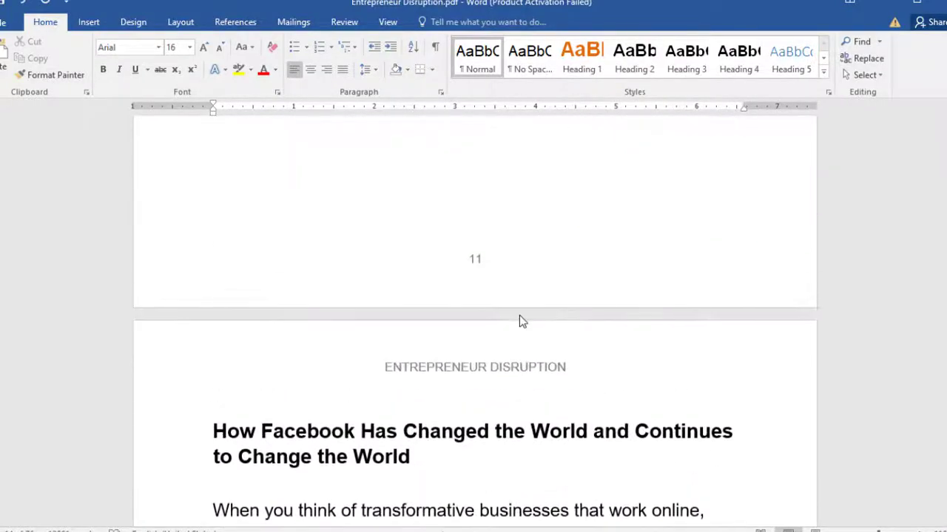
pyautogui.scroll(2, 515, 319)
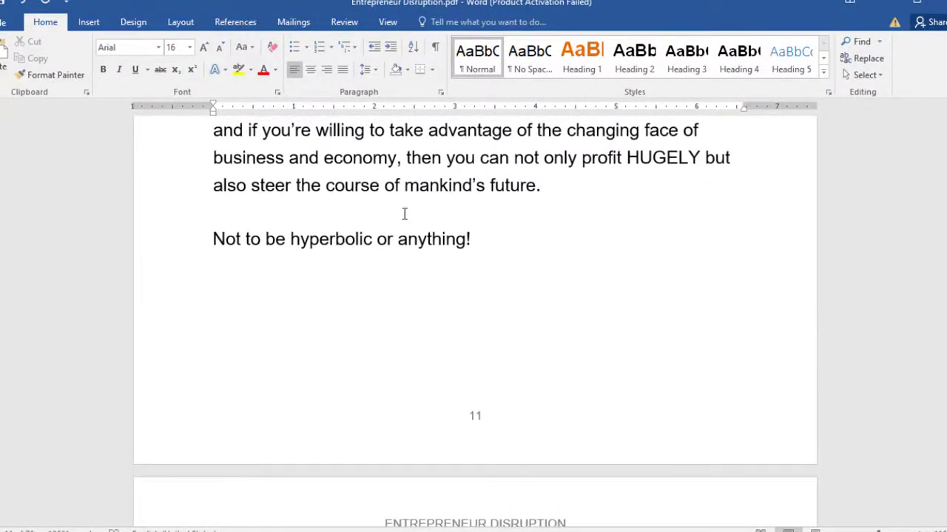
pyautogui.scroll(1, 407, 207)
pyautogui.scroll(10, 411, 204)
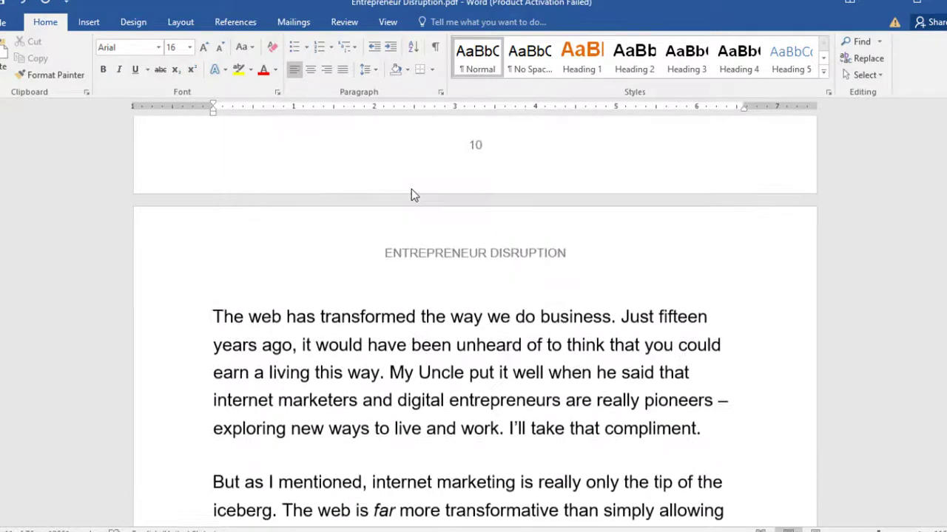
pyautogui.scroll(10, 414, 194)
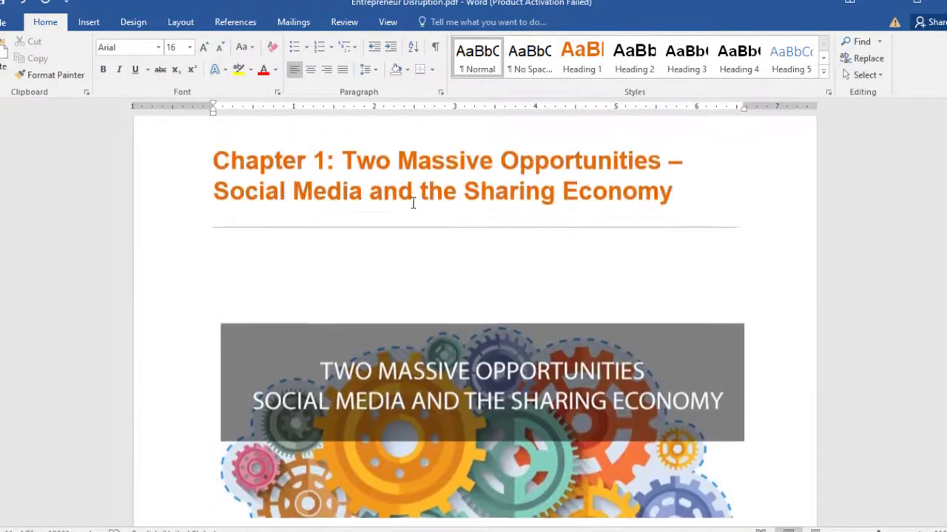
# Check the Introduction's closing bullet list and questions on page 9, up to the Chapter 1 heading.
pyautogui.scroll(8, 414, 208)
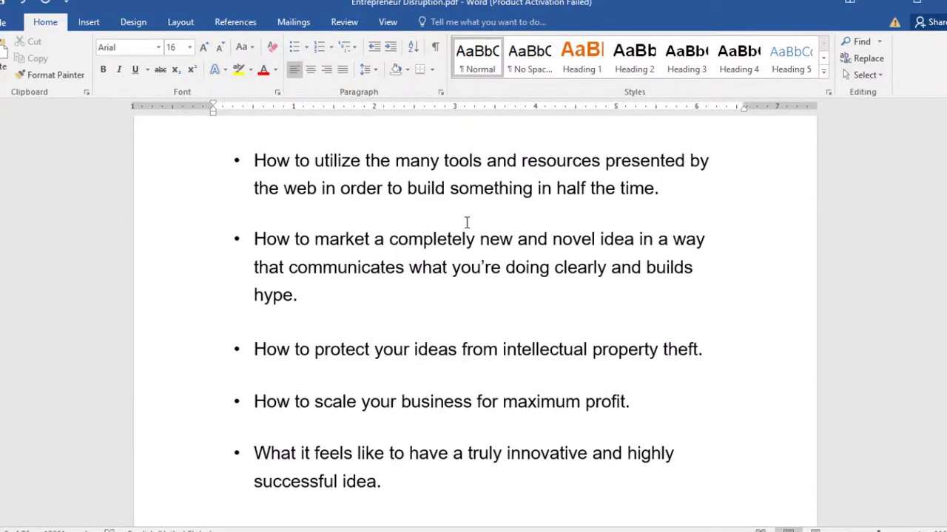
pyautogui.scroll(-5, 467, 226)
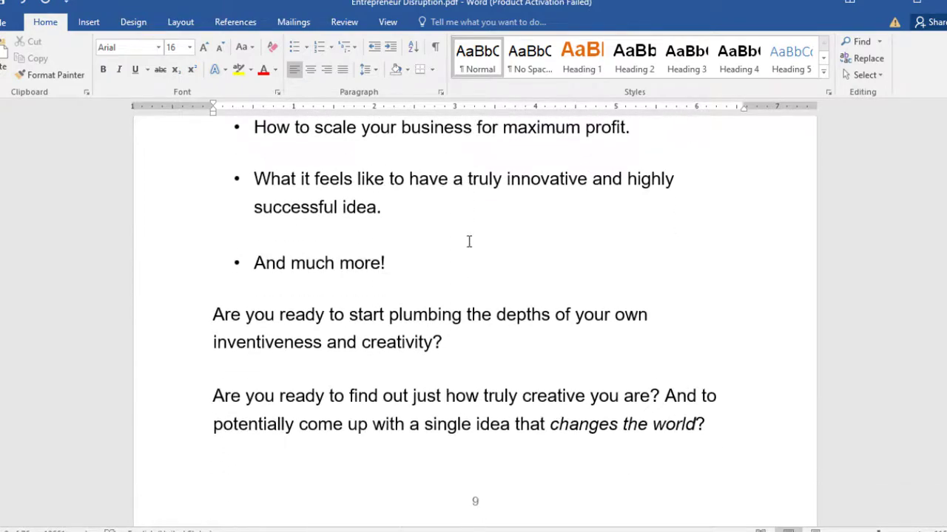
pyautogui.scroll(-2, 469, 241)
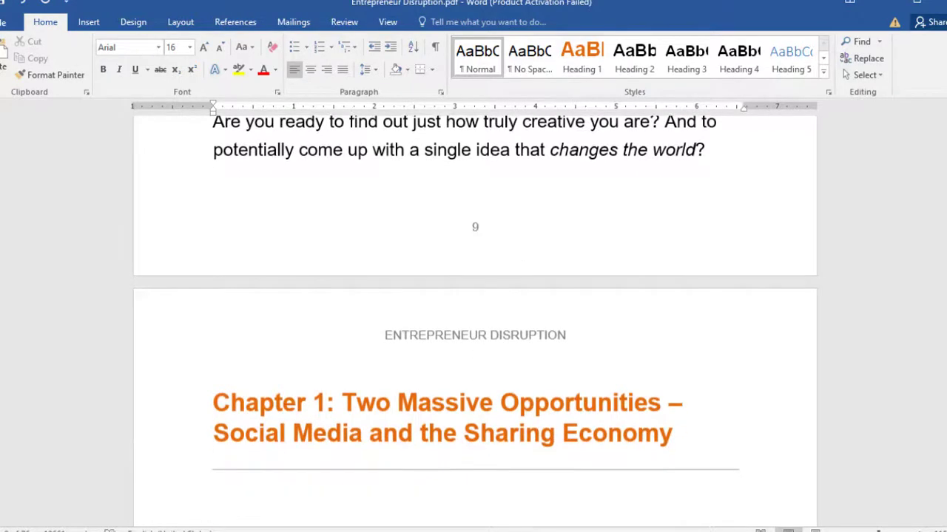
# Return to the ebook's cover page and place the cursor on the blank line above the Disclaimer heading.
pyautogui.moveTo(943, 126)
pyautogui.mouseDown()
pyautogui.moveTo(943, 473)
pyautogui.moveTo(943, 117)
pyautogui.mouseUp()
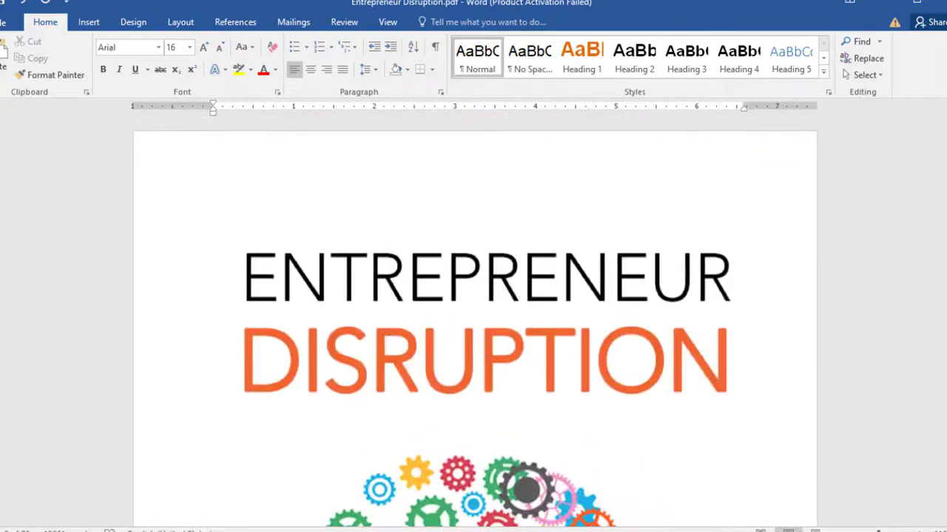
pyautogui.scroll(-10, 550, 264)
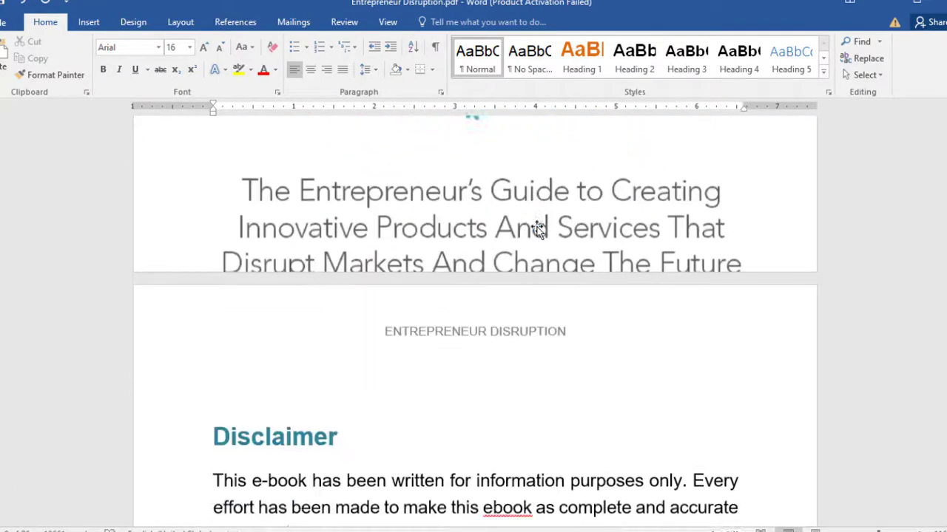
pyautogui.scroll(-3, 538, 229)
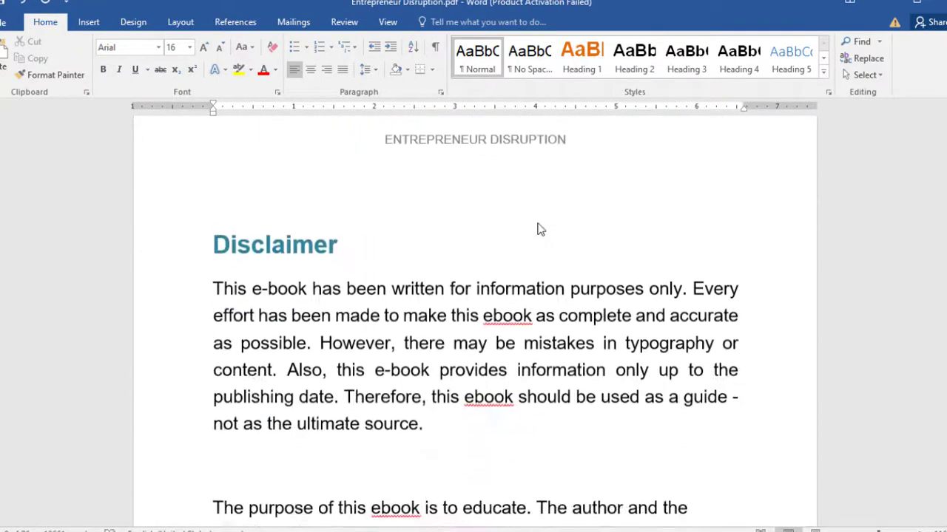
pyautogui.click(397, 179)
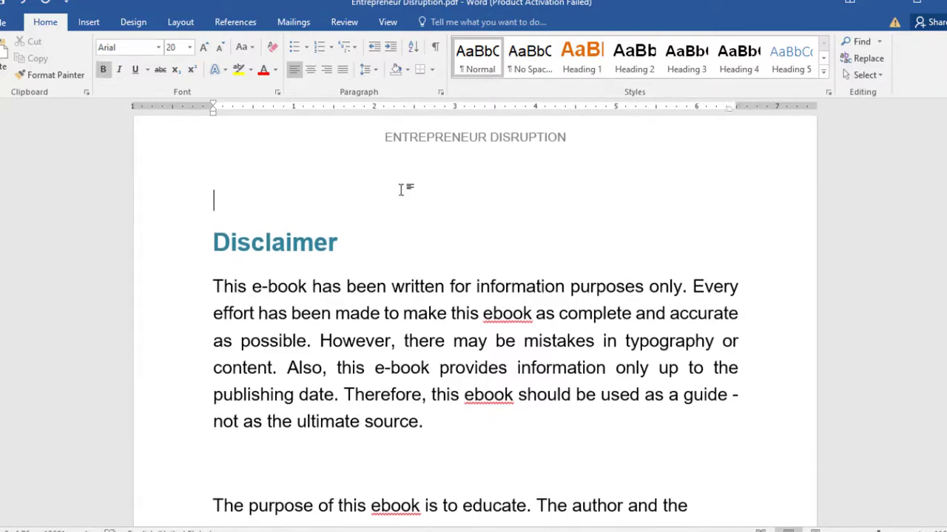
pyautogui.press('Up')
pyautogui.click(384, 218)
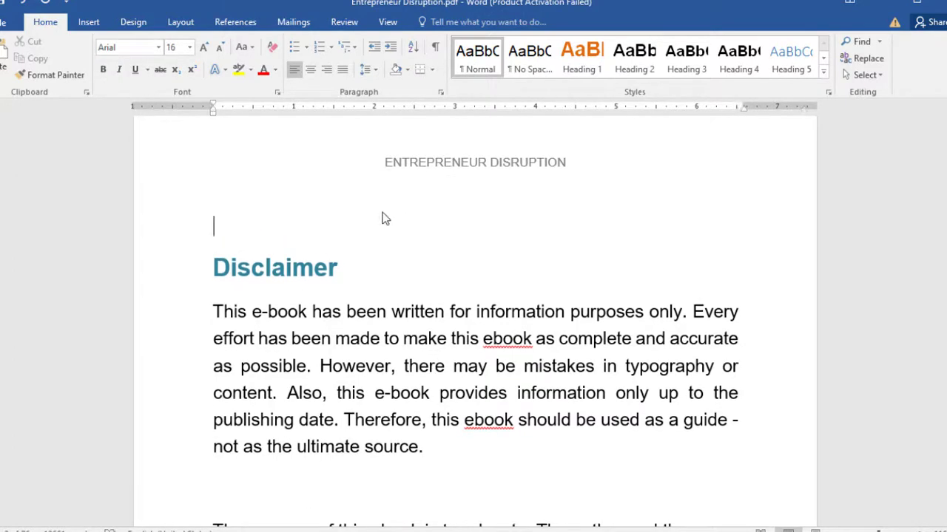
# Select the cover image to inspect it, and place the cursor after "has" in the Disclaimer's first sentence.
pyautogui.scroll(10, 385, 218)
pyautogui.click(383, 215)
pyautogui.scroll(-8, 387, 270)
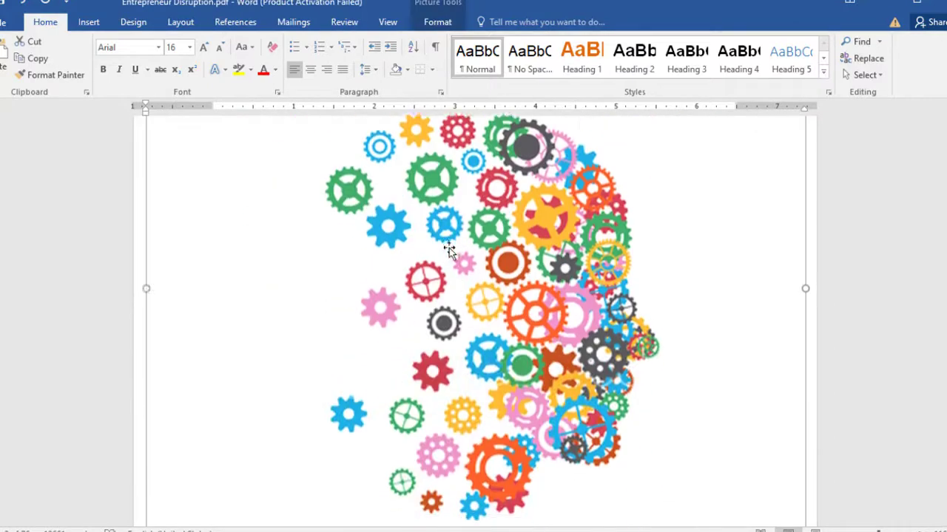
pyautogui.scroll(-6, 402, 276)
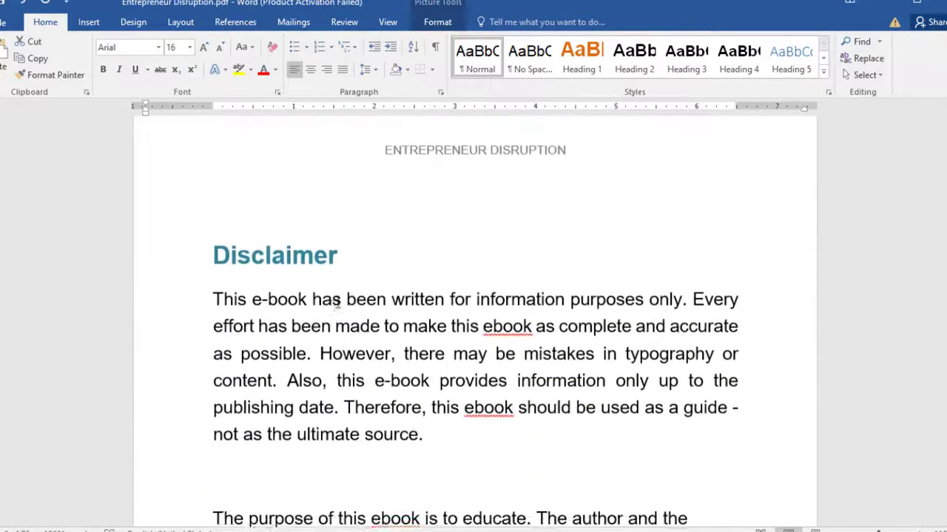
pyautogui.click(340, 287)
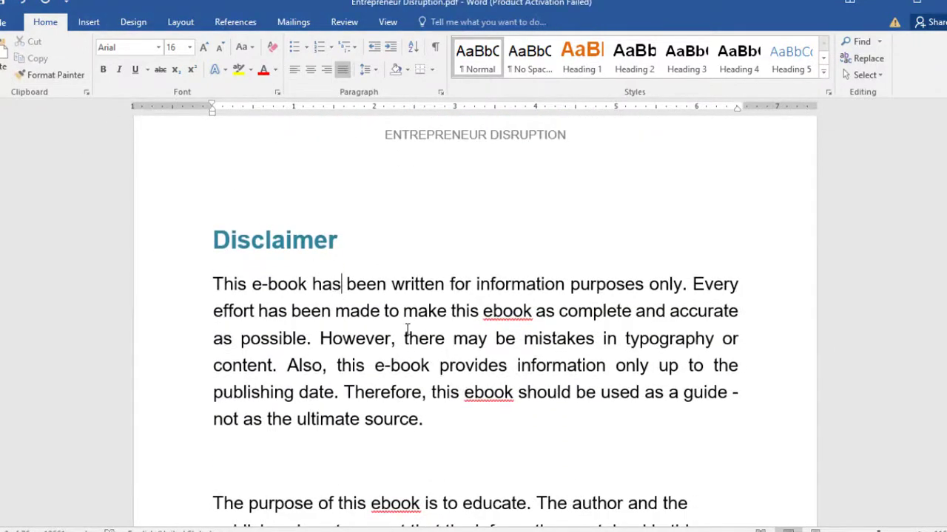
pyautogui.scroll(-3, 147, 350)
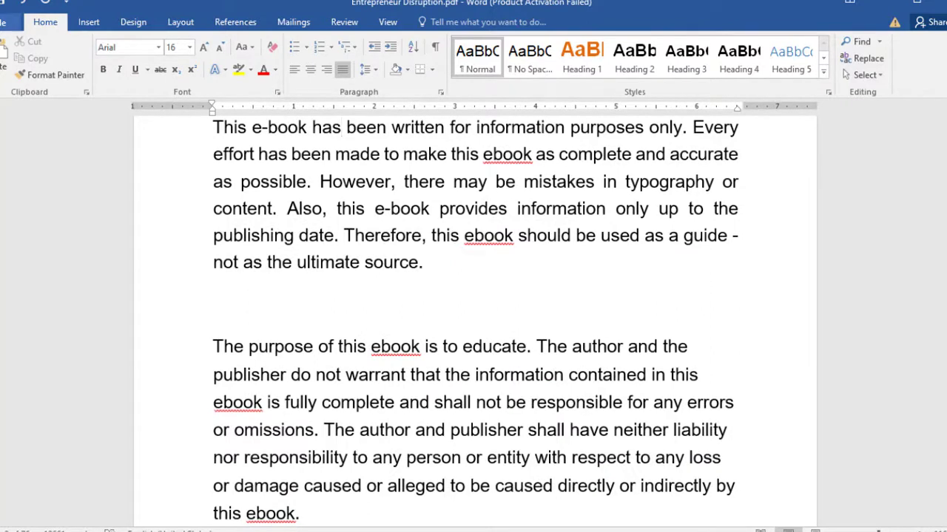
# Set up a PDF export of the ebook under the file name "Make money online", and cancel it before publishing.
pyautogui.click(3, 23)
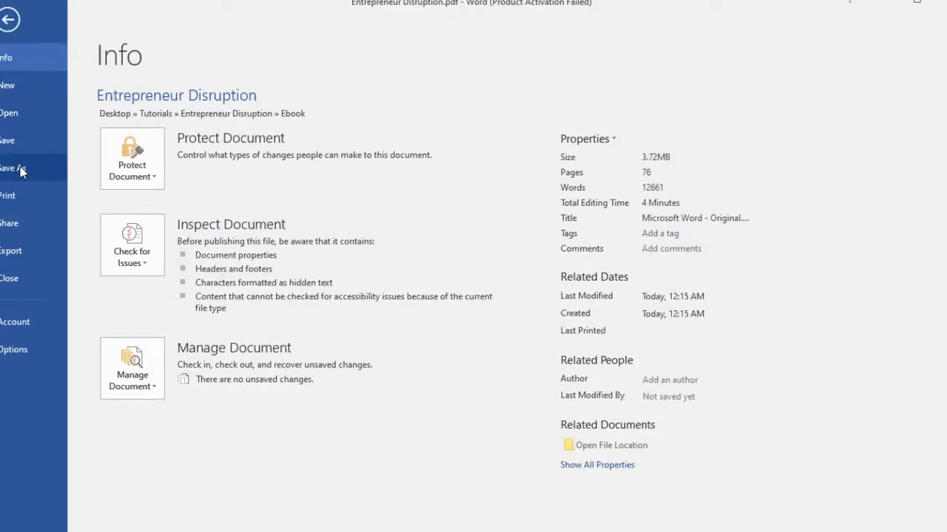
pyautogui.click(18, 255)
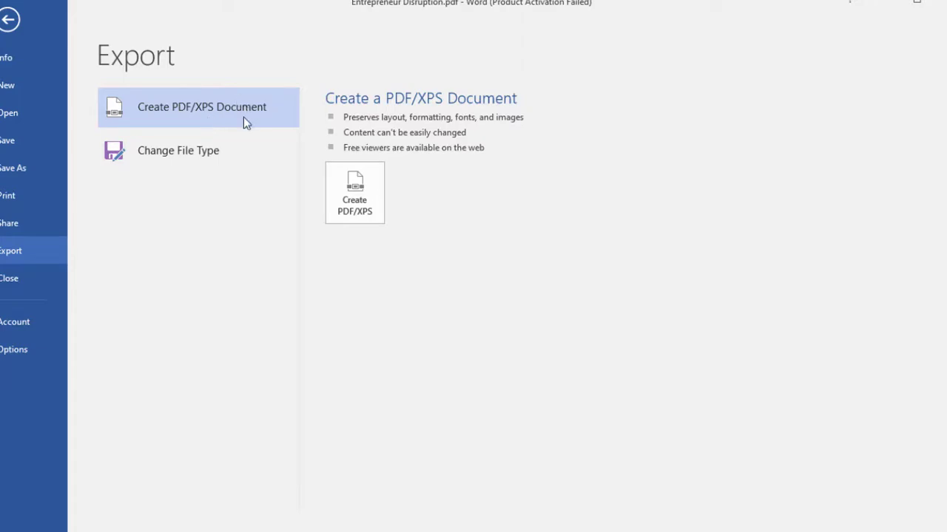
pyautogui.click(354, 194)
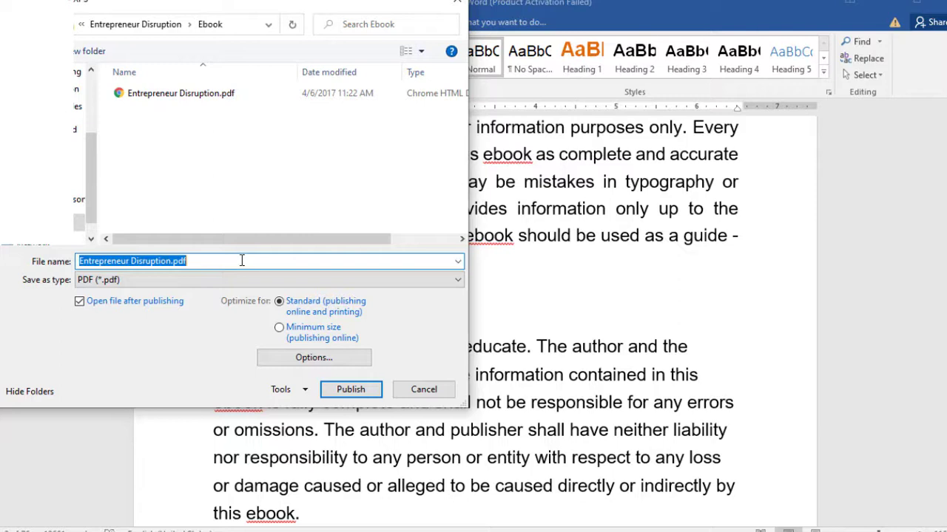
pyautogui.write('E')
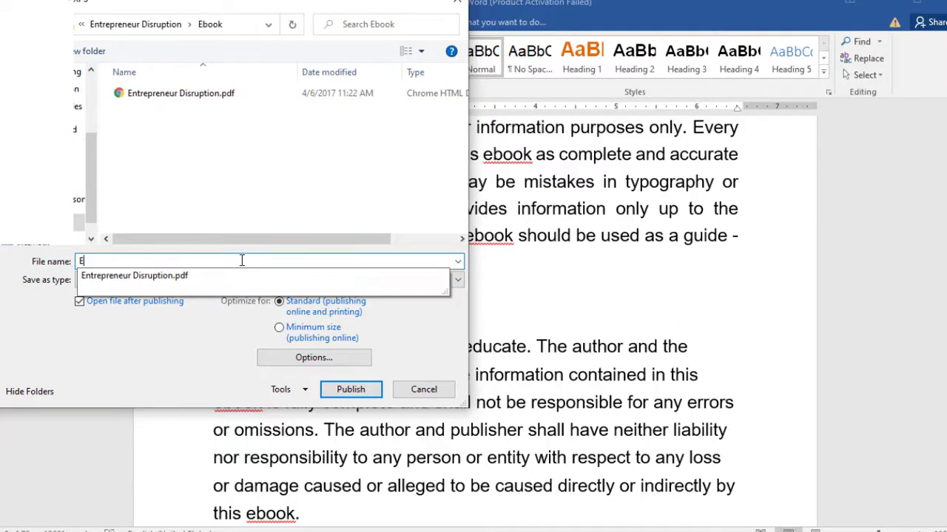
pyautogui.press('BackSpace')
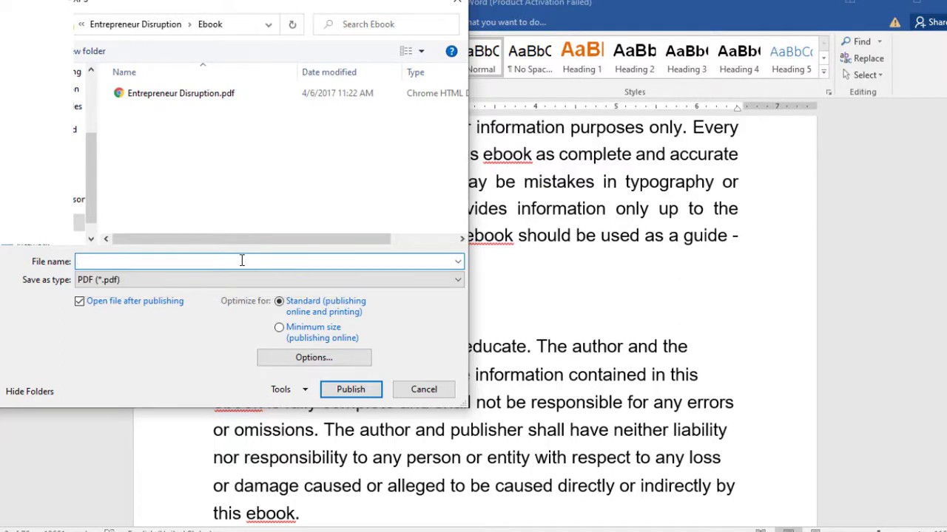
pyautogui.write('Make money online')
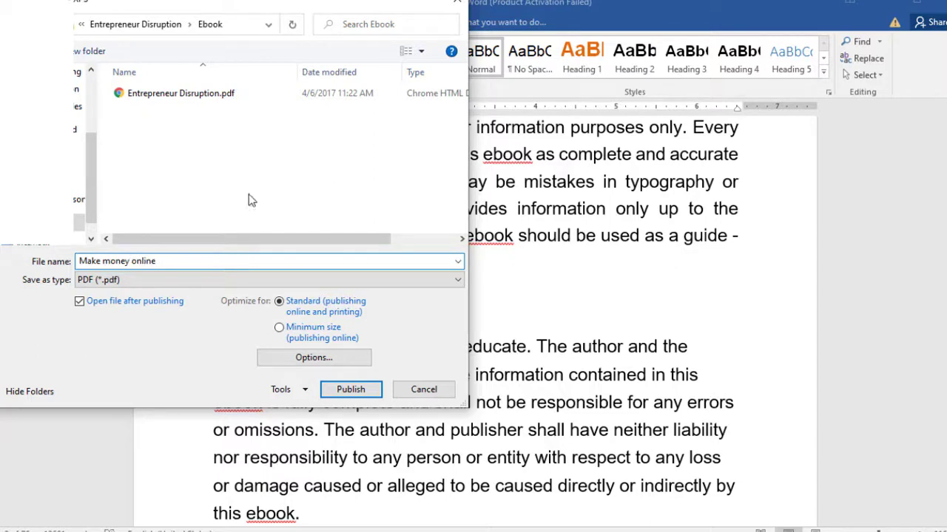
pyautogui.click(103, 282)
pyautogui.click(110, 294)
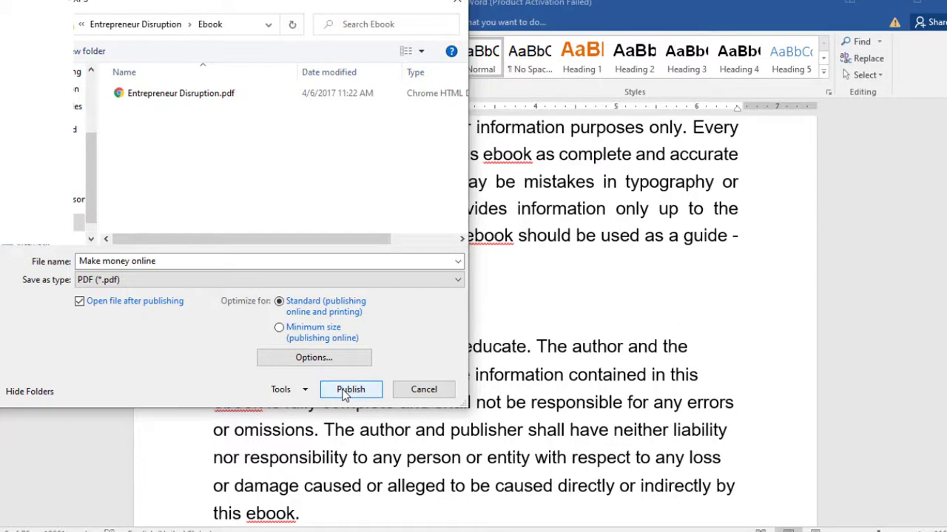
pyautogui.click(439, 390)
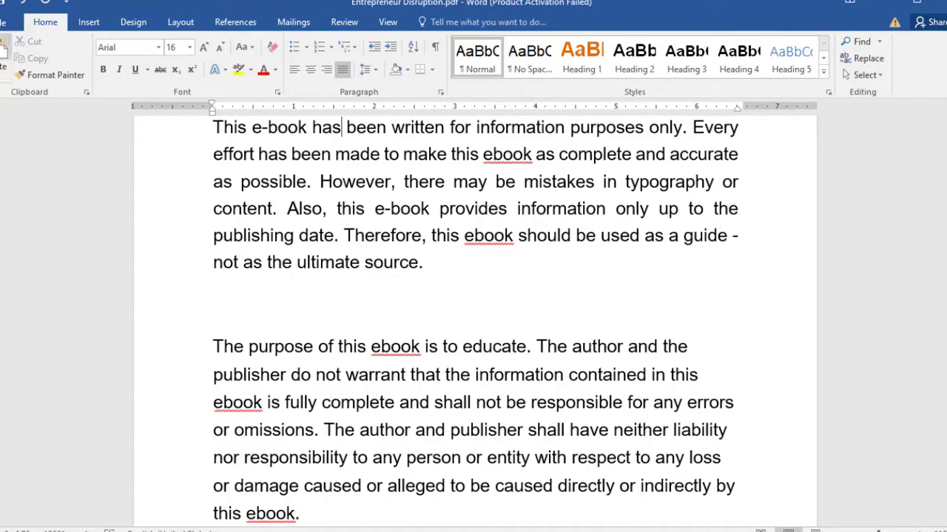
# Close the Entrepreneur Disruption document in Word without saving its changes.
pyautogui.click(3, 23)
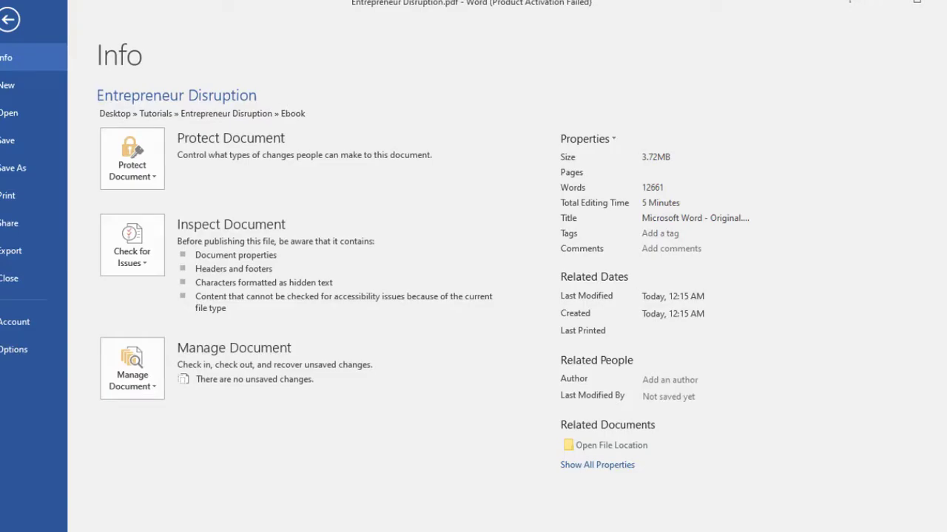
pyautogui.press('Escape')
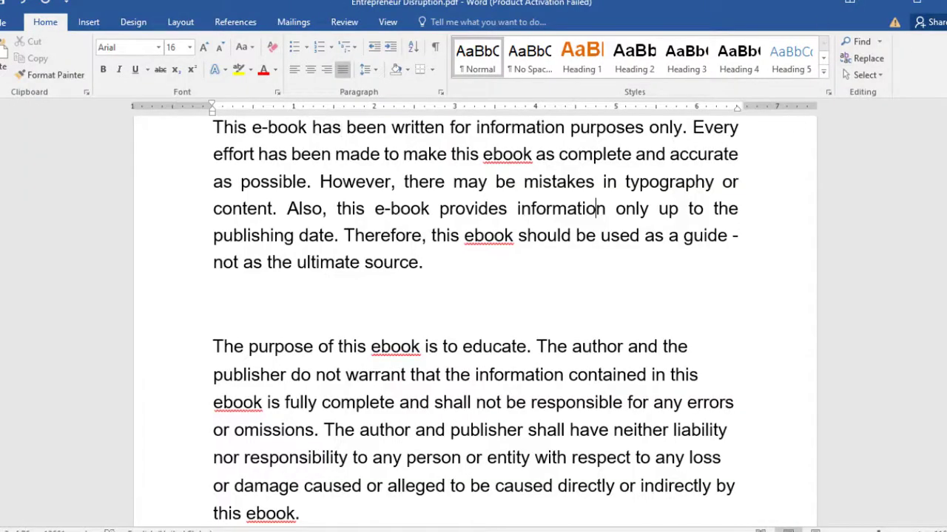
pyautogui.click(938, 4)
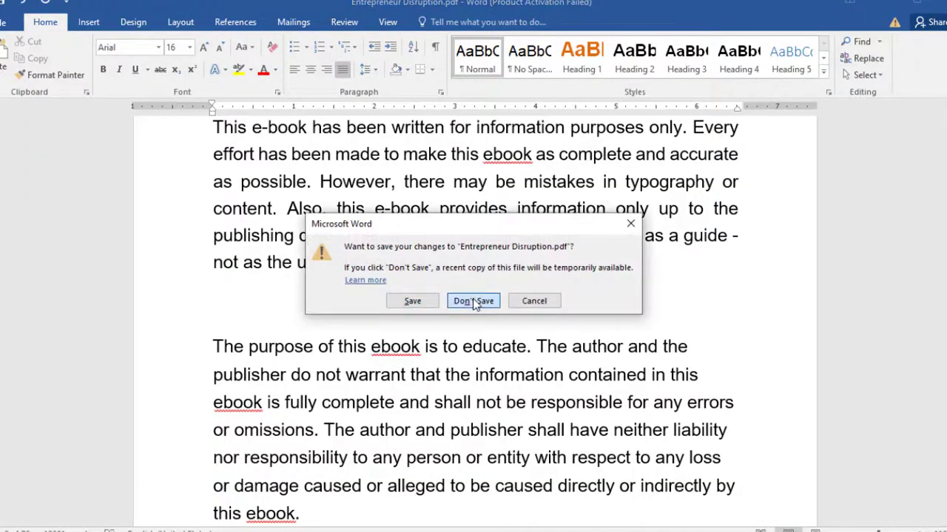
pyautogui.click(473, 301)
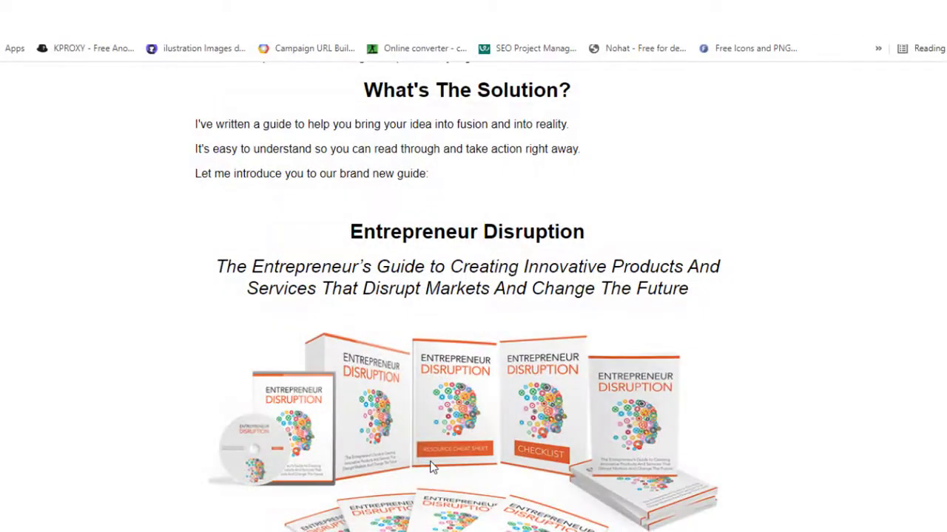
# Skim the sales page down to its instant access offer, and refresh the Entrepreneur Disruption folder in File Explorer.
pyautogui.scroll(-15, 456, 344)
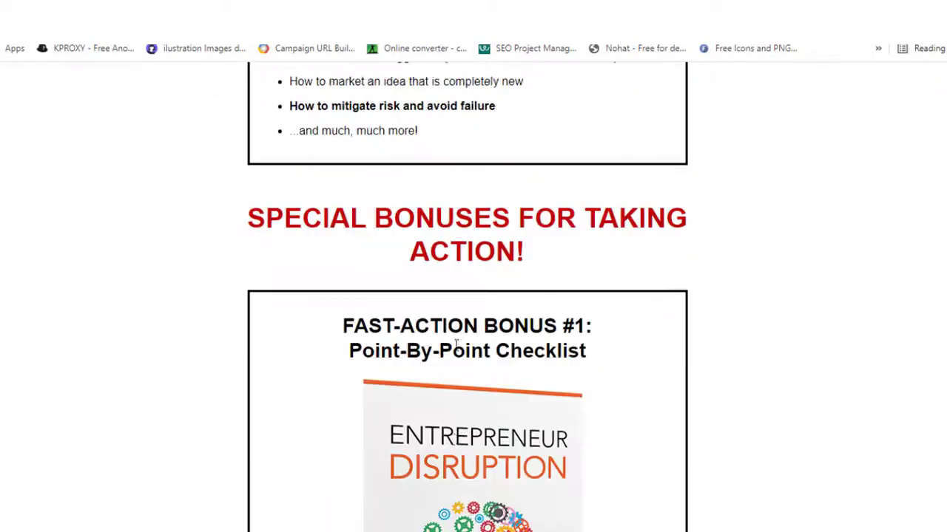
pyautogui.scroll(-15, 456, 344)
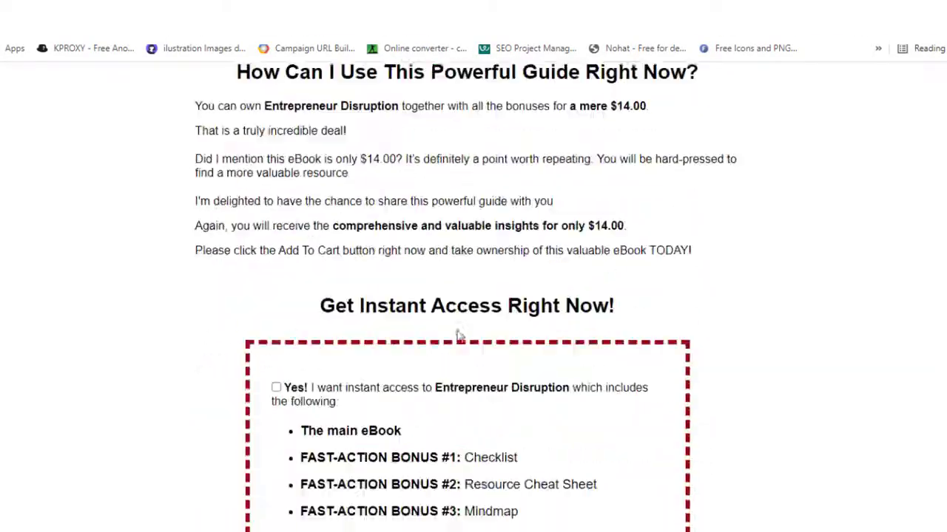
pyautogui.hotkey('alt', 'Tab')
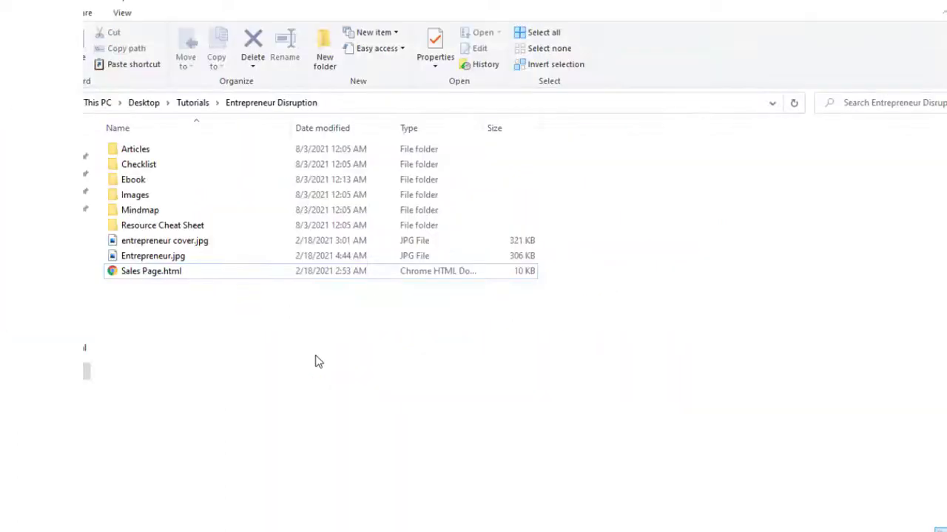
pyautogui.rightClick(228, 323)
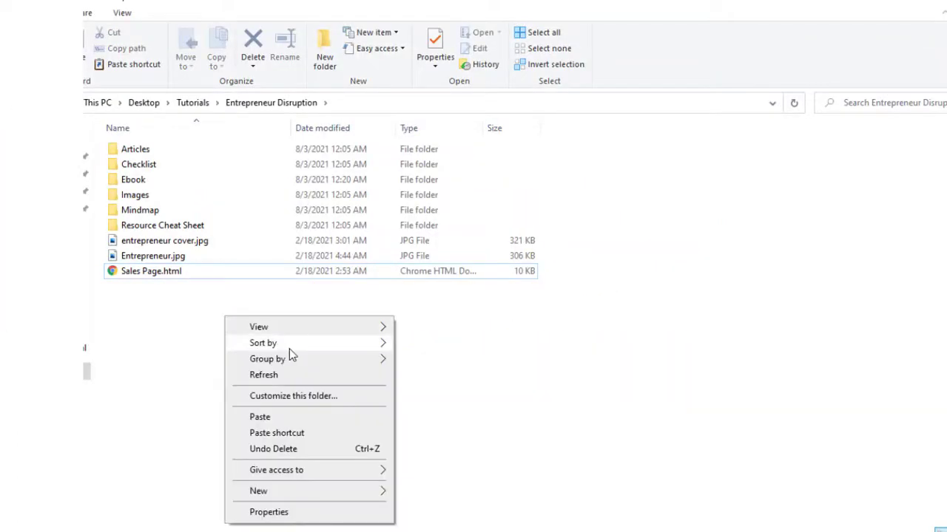
pyautogui.click(285, 374)
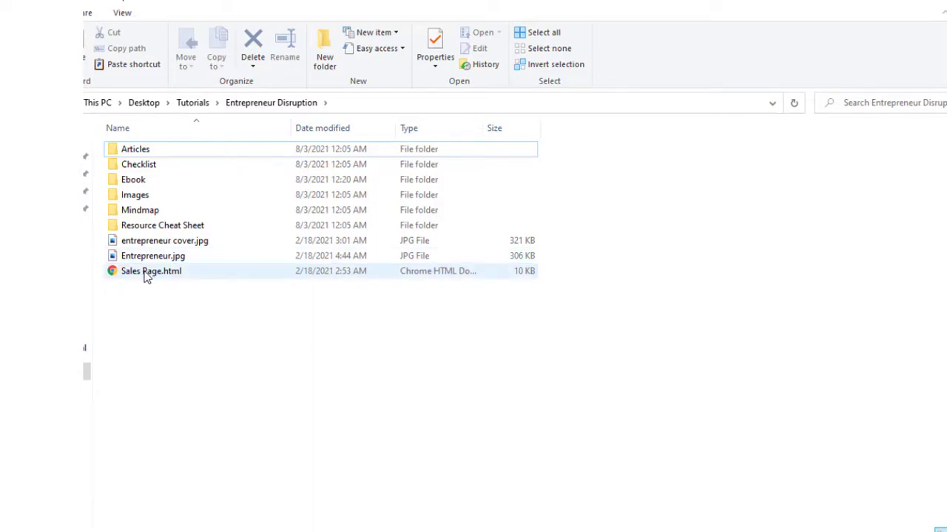
# Open Sales Page.html for editing in Notepad++ and select "header" in the header image's source path.
pyautogui.doubleClick(146, 274)
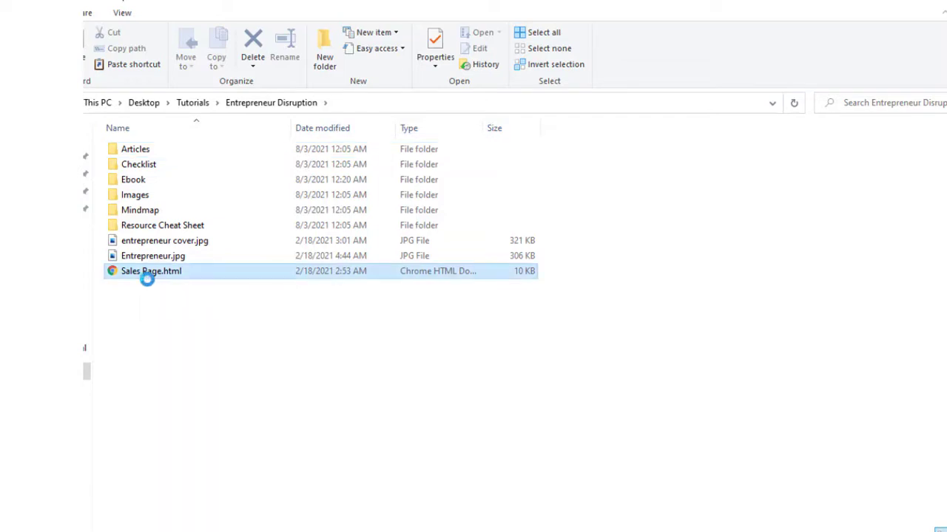
pyautogui.rightClick(167, 285)
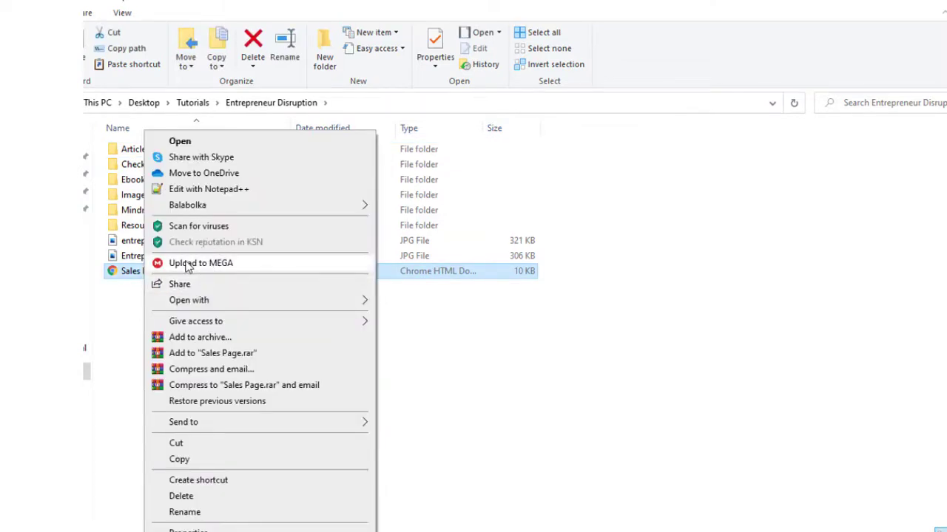
pyautogui.moveTo(205, 301)
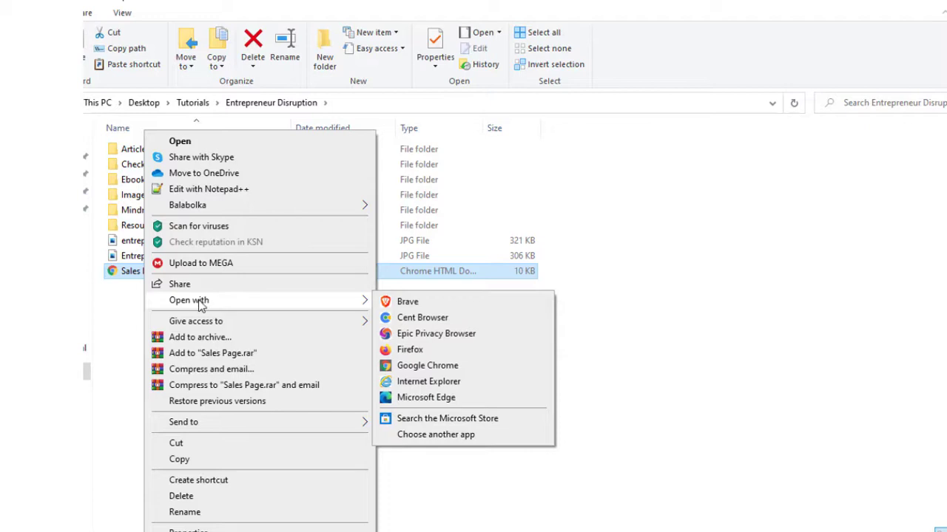
pyautogui.click(144, 273)
pyautogui.rightClick(146, 274)
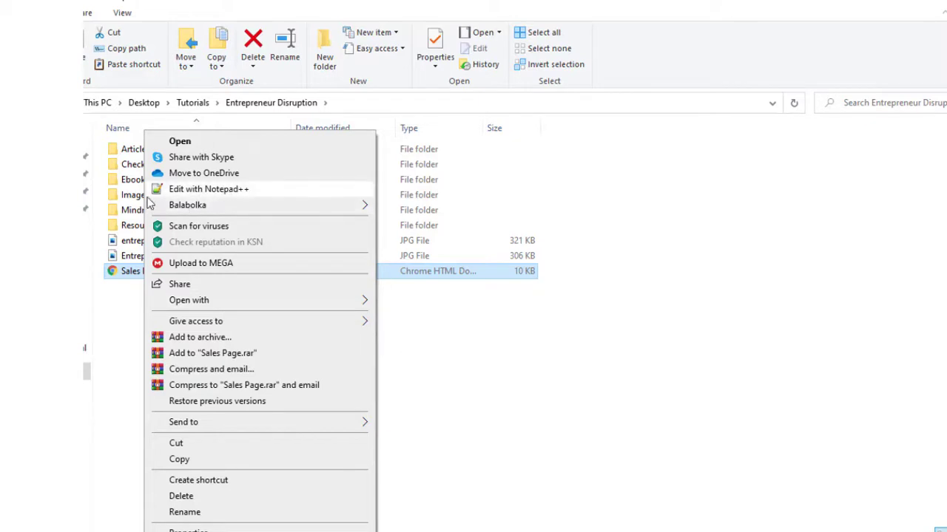
pyautogui.click(202, 190)
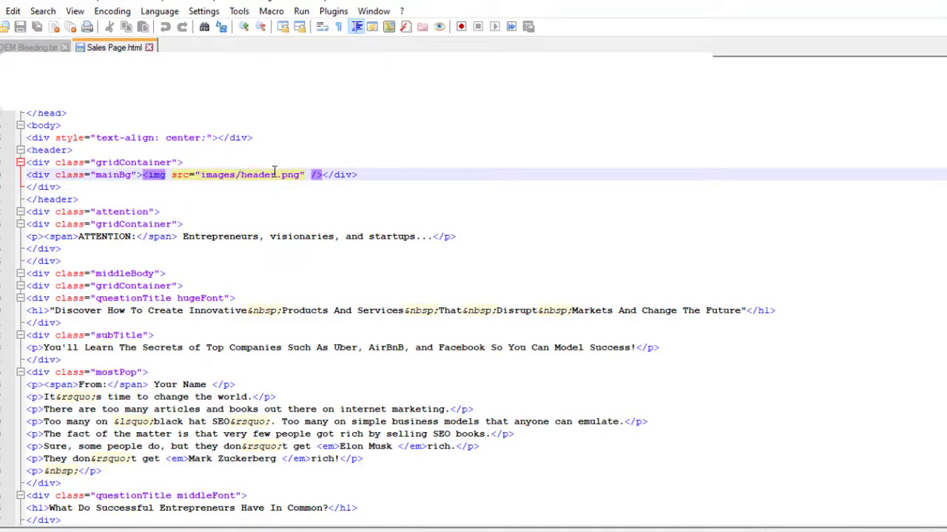
pyautogui.moveTo(275, 175); pyautogui.dragTo(241, 176)
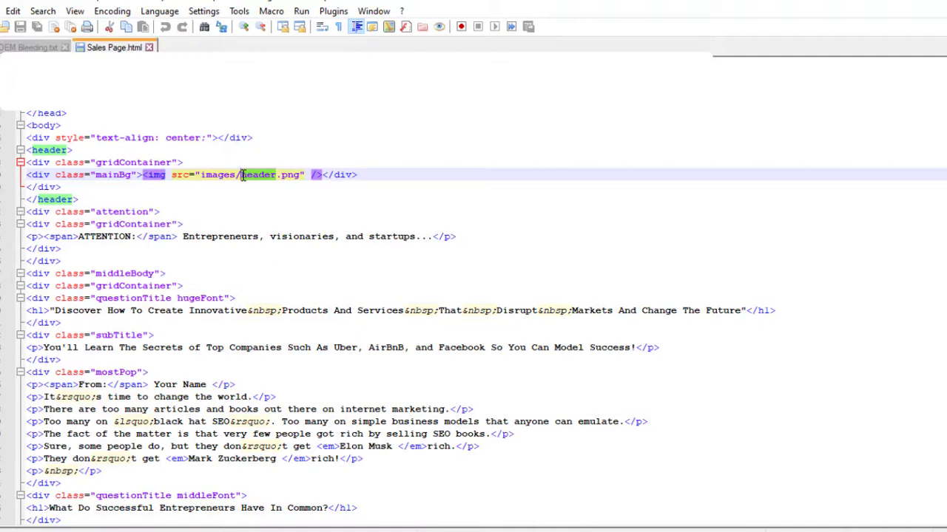
pyautogui.scroll(-1, 244, 185)
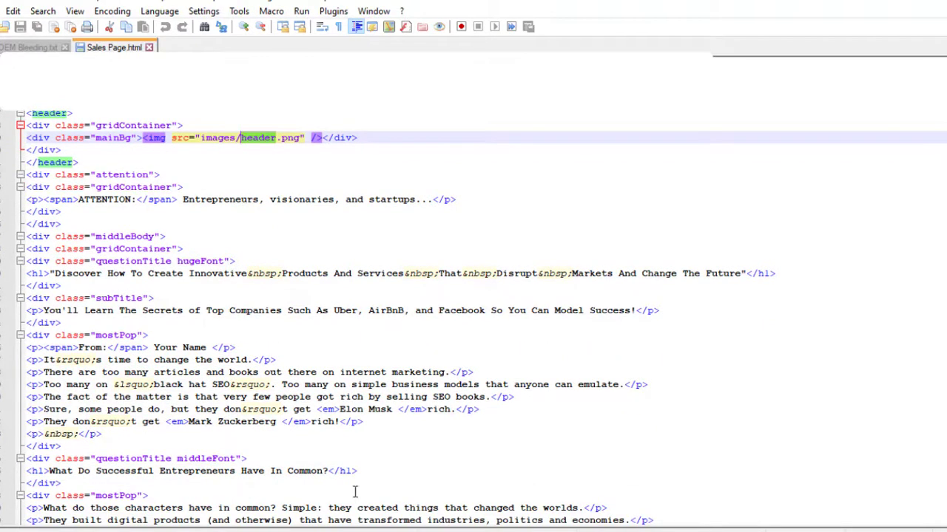
# Switch to File Explorer, open the Images folder and select header.png to check its file details.
pyautogui.hotkey('alt', 'Tab')
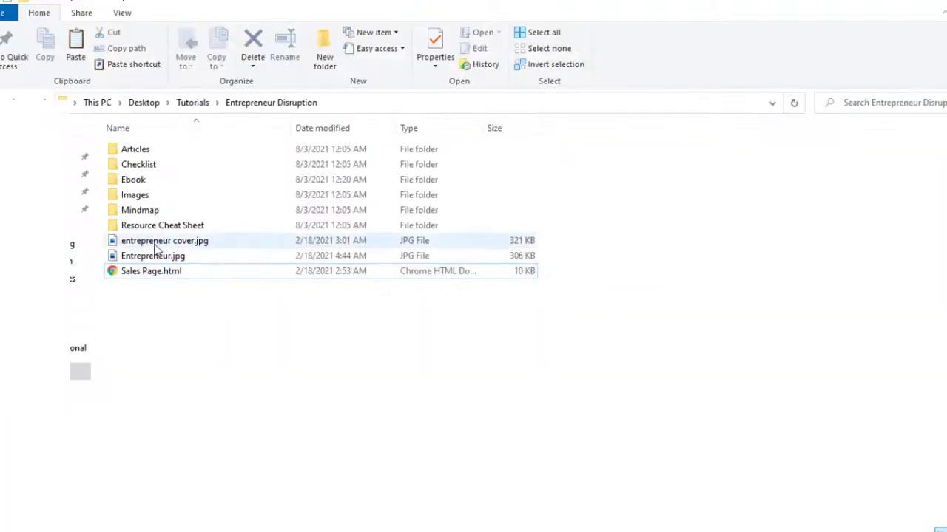
pyautogui.doubleClick(130, 195)
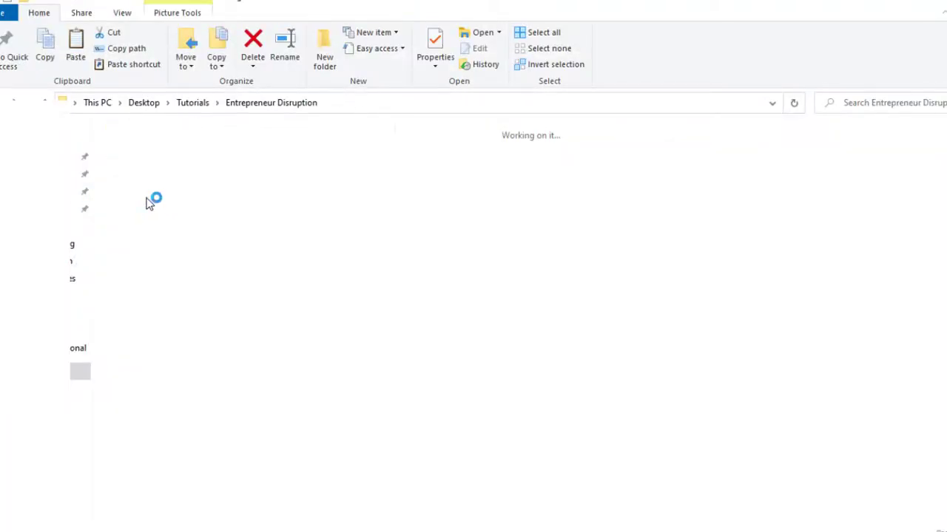
pyautogui.hotkey('alt', 'Up')
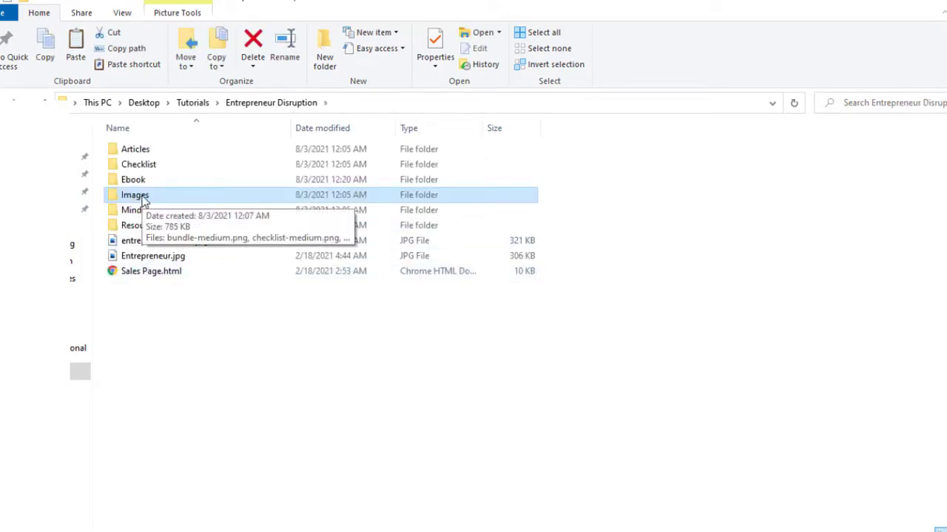
pyautogui.doubleClick(147, 199)
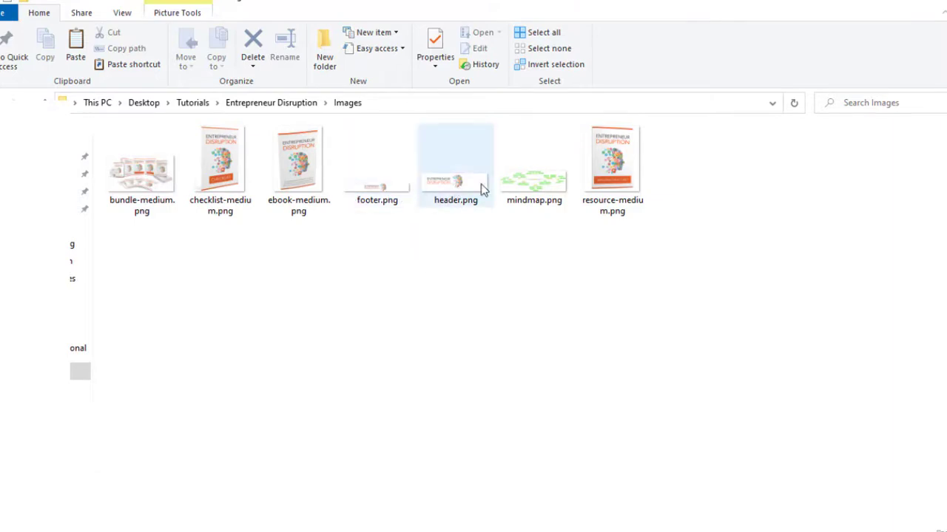
pyautogui.moveTo(464, 191)
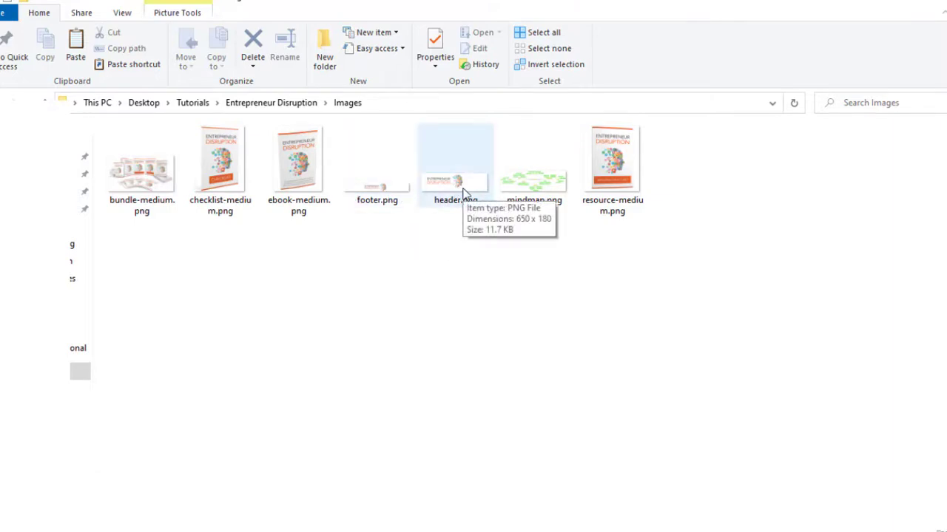
pyautogui.click(464, 192)
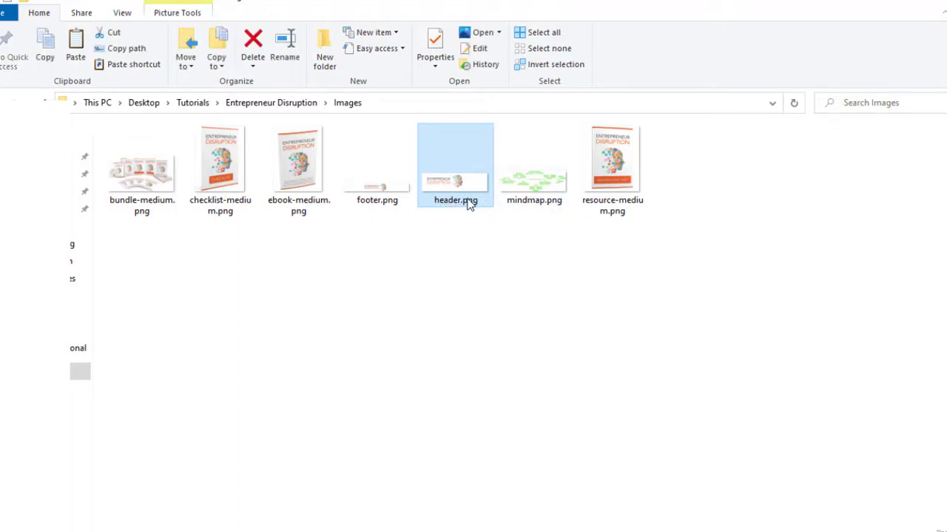
pyautogui.moveTo(469, 203)
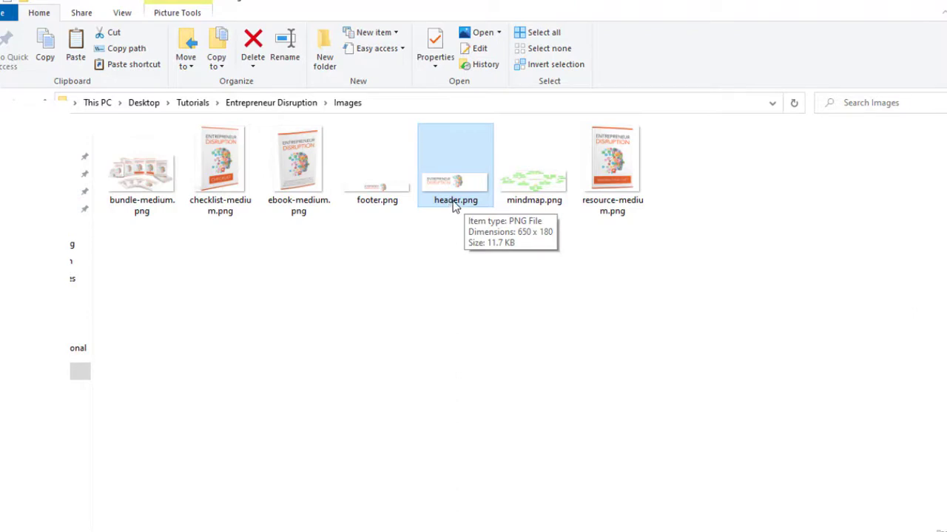
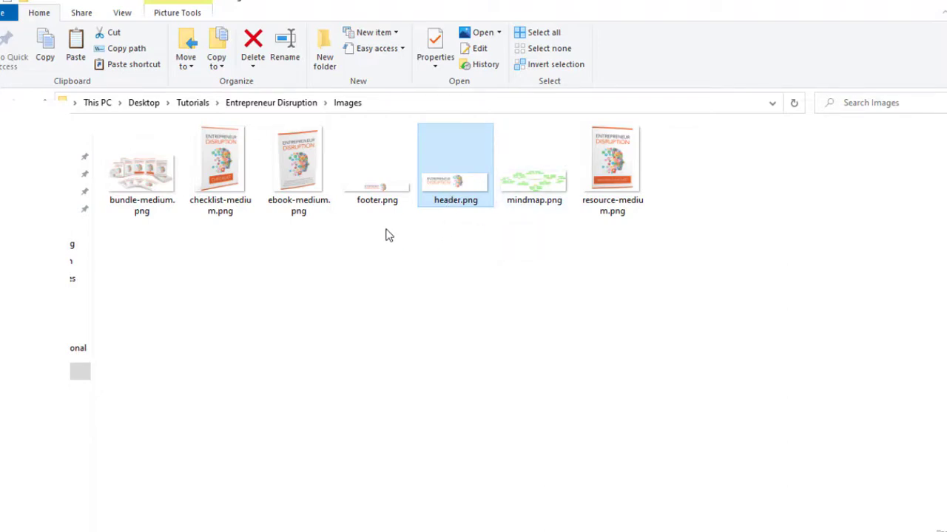
# Return to Notepad++ and select the file name "header.png" in the header image's source path.
pyautogui.moveTo(562, 186)
pyautogui.hotkey('alt', 'Tab')
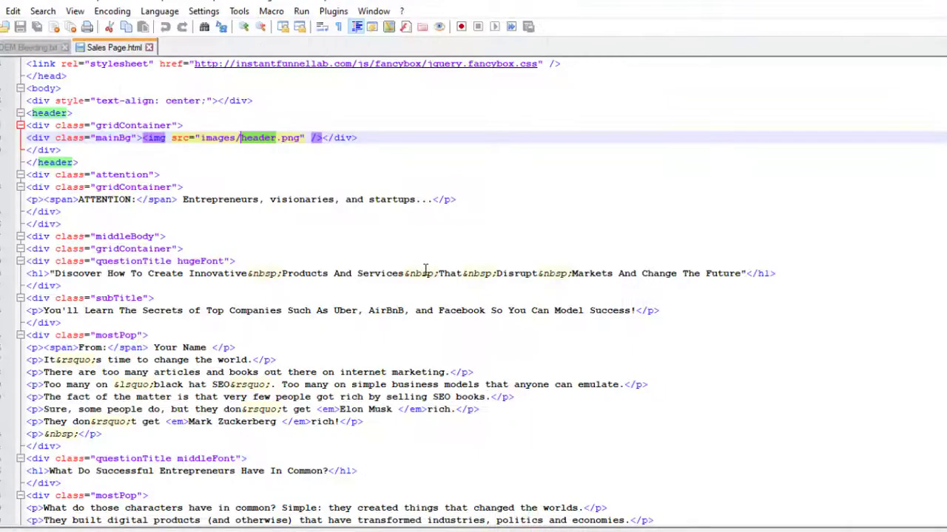
pyautogui.click(260, 138)
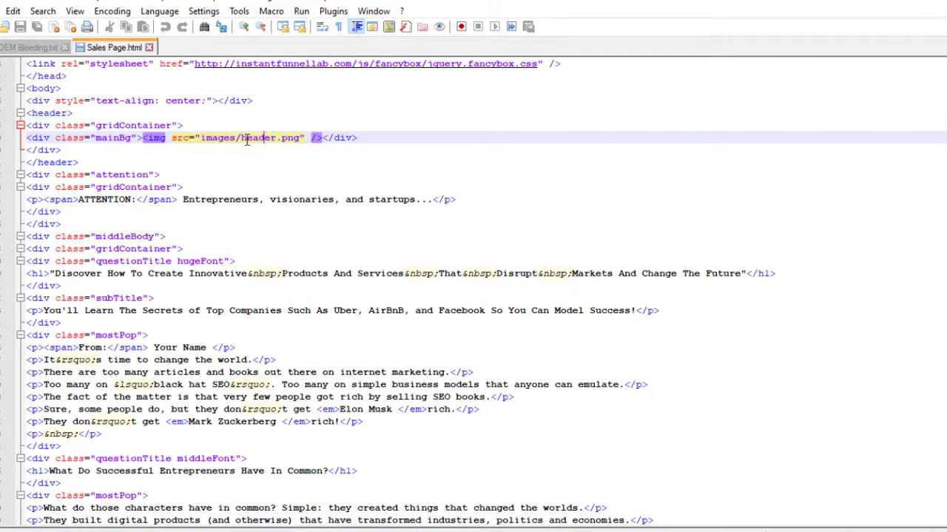
pyautogui.click(301, 138)
pyautogui.scroll(-1, 328, 165)
pyautogui.scroll(1, 332, 165)
pyautogui.moveTo(301, 139); pyautogui.dragTo(242, 133)
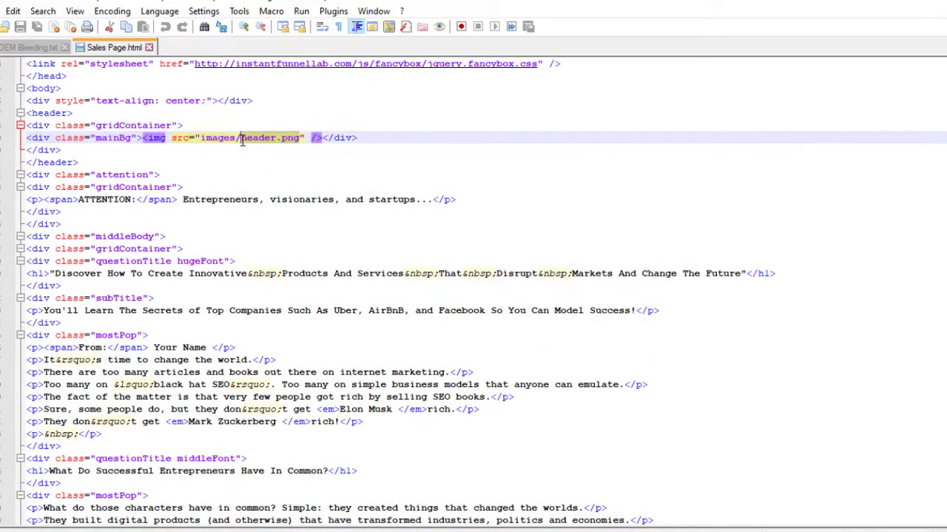
# Select the word "header" in the header image's source path and clear the selection.
pyautogui.click(241, 138)
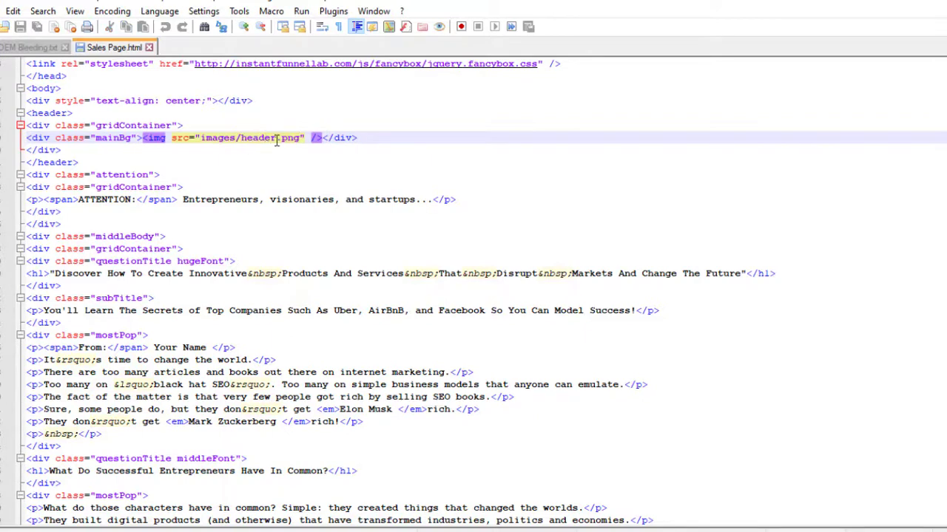
pyautogui.doubleClick(243, 139)
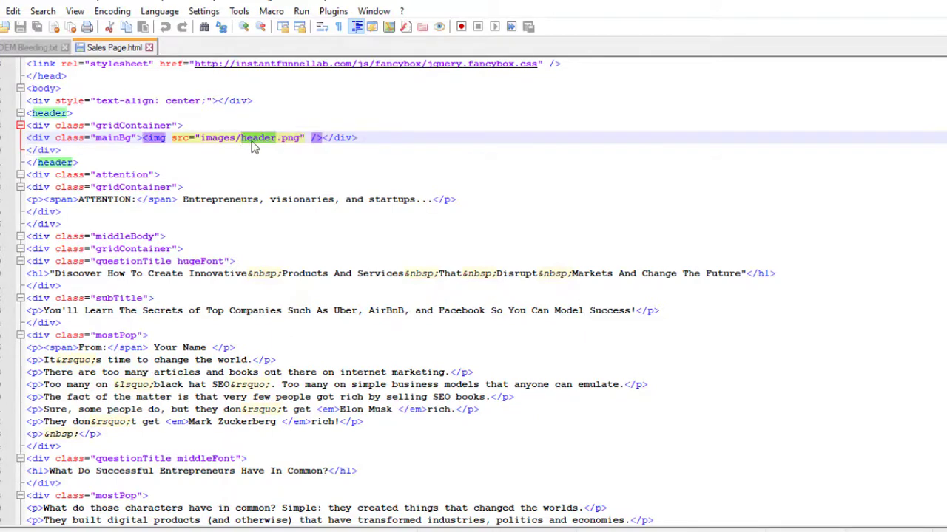
pyautogui.click(250, 139)
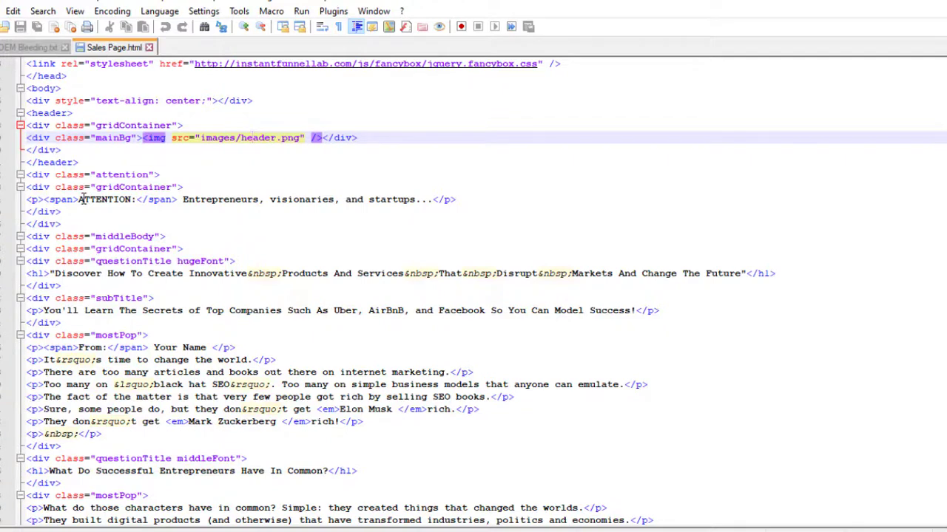
# Switch to Chrome, return to the top of the sales page, and highlight the ATTENTION line above the headline.
pyautogui.press('super')
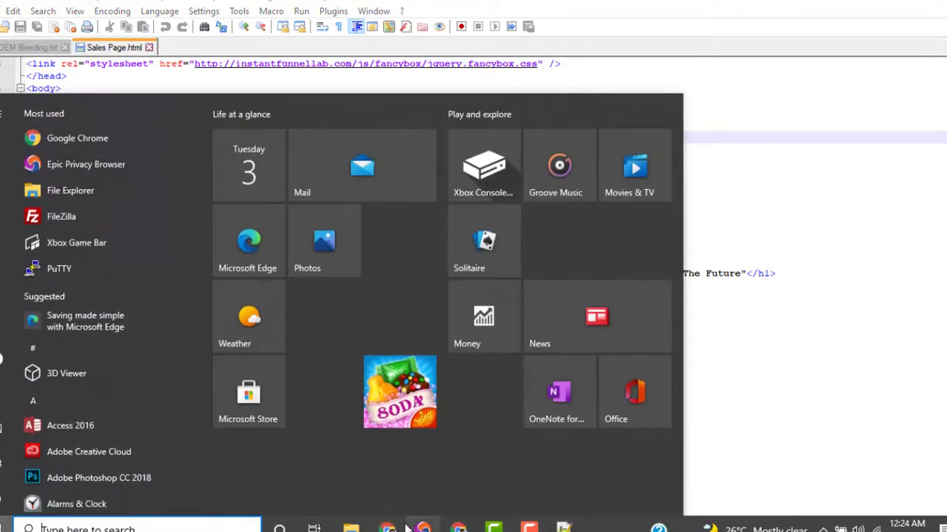
pyautogui.moveTo(387, 527)
pyautogui.click(466, 462)
pyautogui.scroll(20, 584, 328)
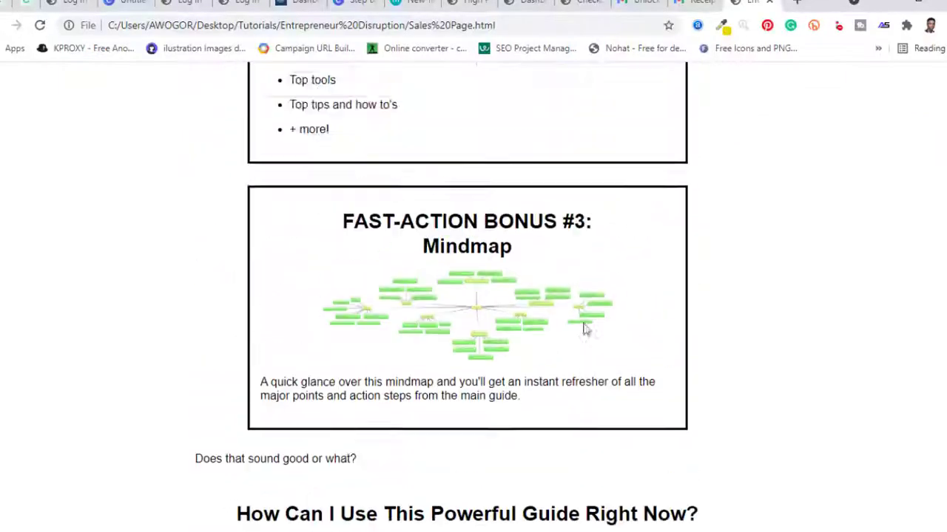
pyautogui.scroll(10, 473, 296)
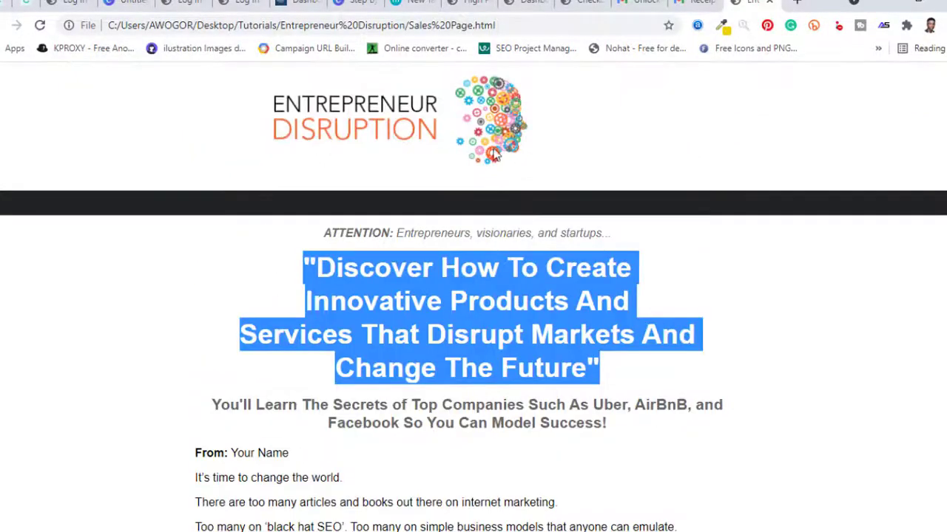
pyautogui.moveTo(320, 231); pyautogui.dragTo(620, 240)
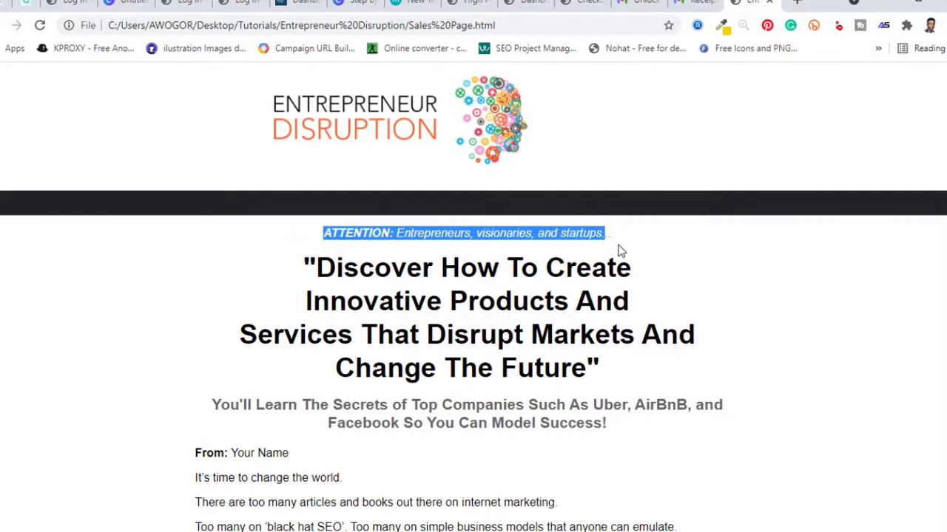
pyautogui.scroll(-1, 520, 444)
# Return to Notepad++ and select "Entrepreneurs, visionaries, and startups..." in the ATTENTION paragraph.
pyautogui.click(10, 524)
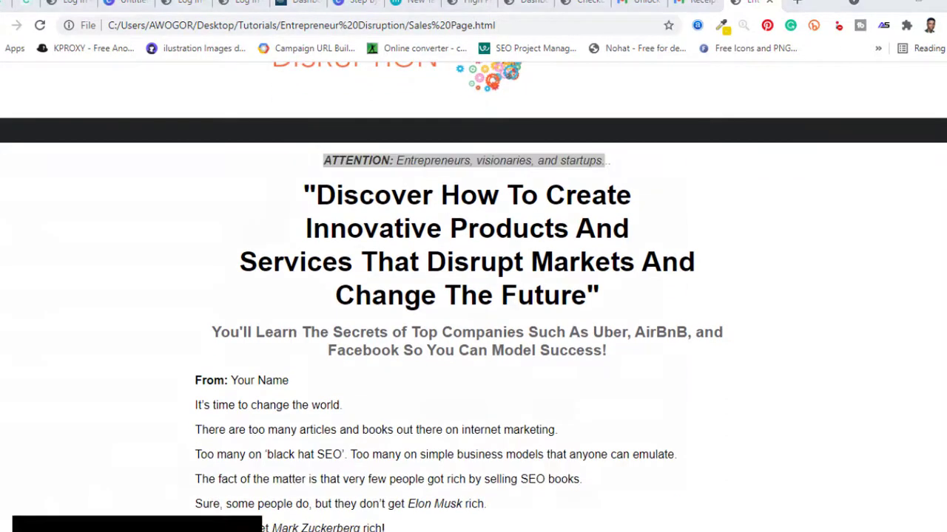
pyautogui.click(565, 525)
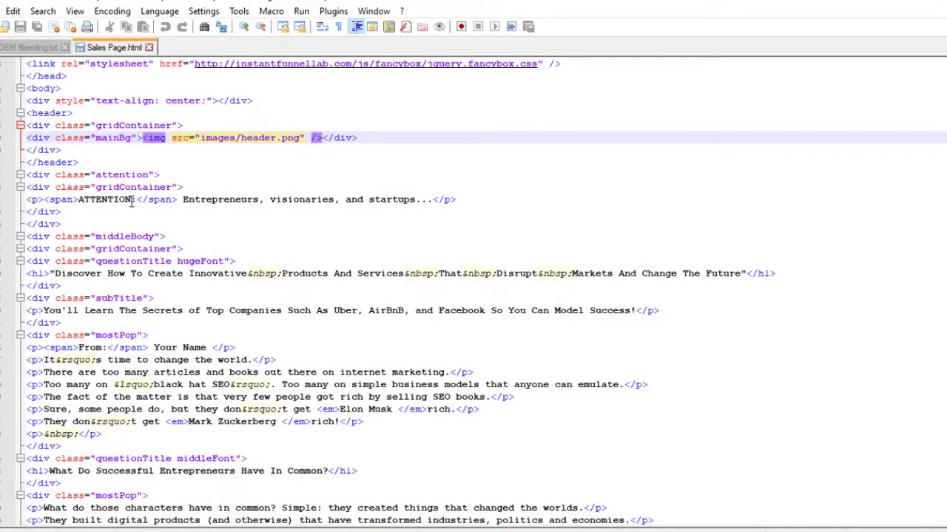
pyautogui.moveTo(182, 199); pyautogui.dragTo(431, 199)
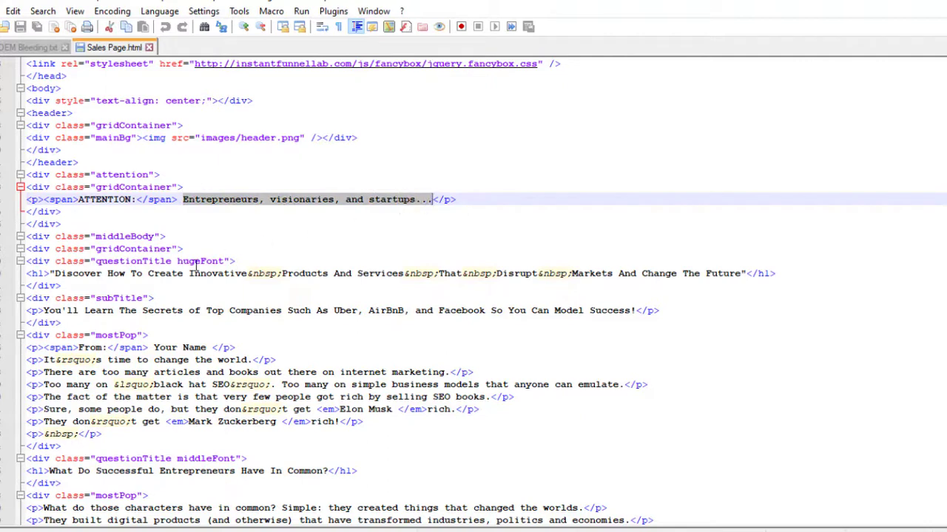
pyautogui.click(93, 284)
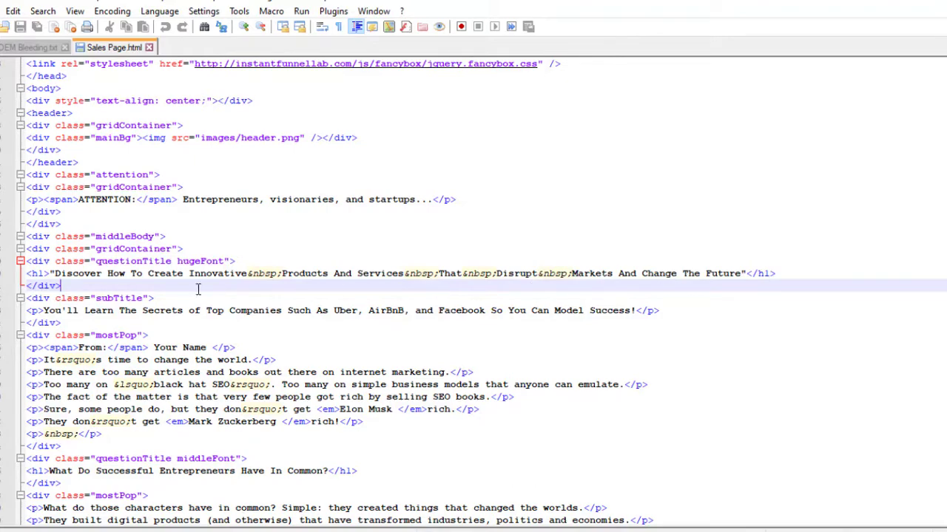
# Review the sales page code down to the Fast-Action Bonus #1 heading, highlighting the first three eBook list items.
pyautogui.scroll(-9, 198, 289)
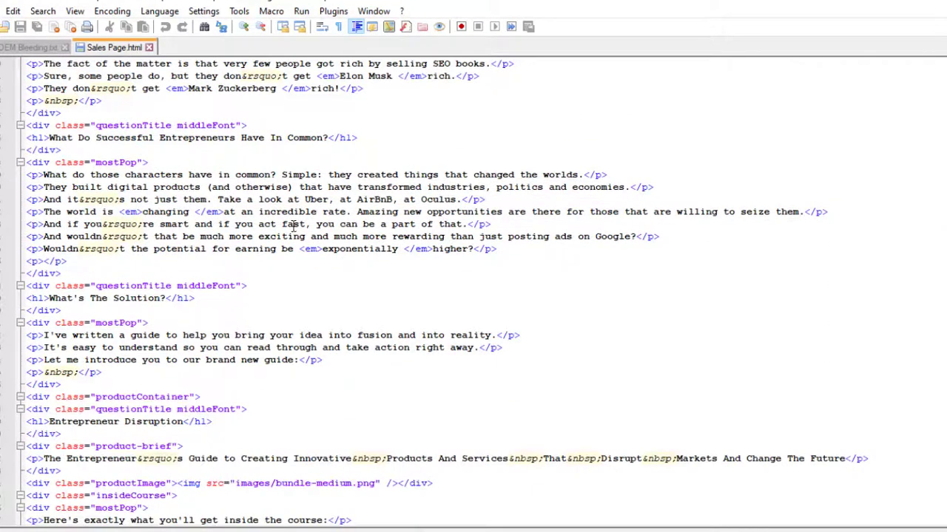
pyautogui.scroll(-10, 314, 203)
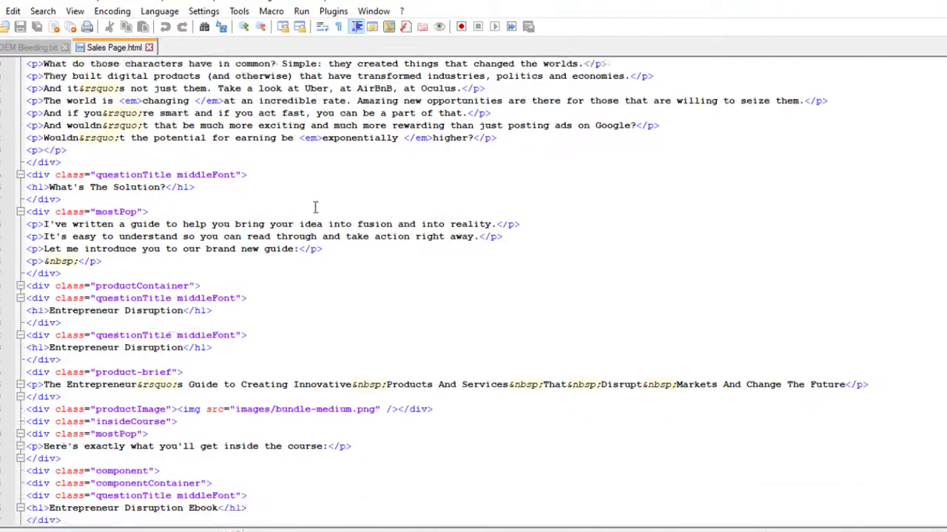
pyautogui.scroll(-4, 314, 209)
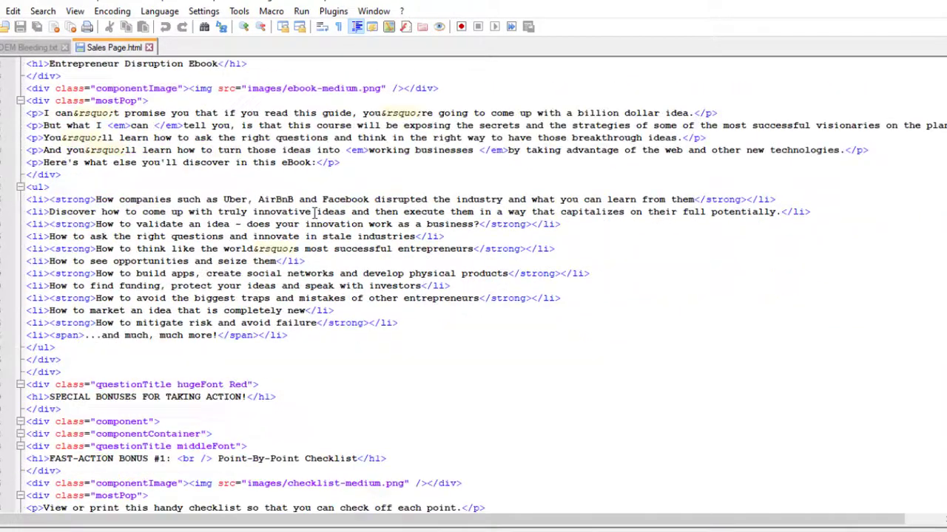
pyautogui.scroll(-3, 314, 212)
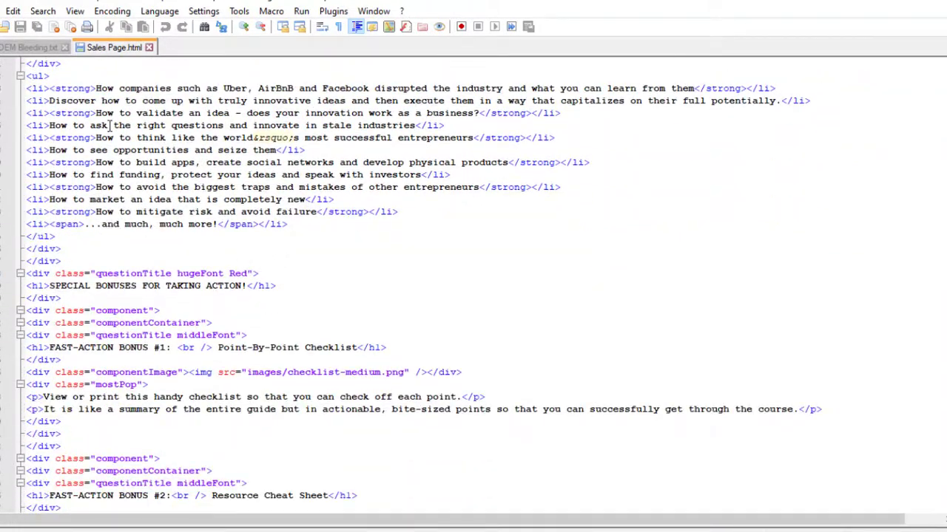
pyautogui.moveTo(97, 88); pyautogui.dragTo(480, 115)
pyautogui.click(261, 186)
pyautogui.scroll(-3, 259, 222)
pyautogui.click(254, 236)
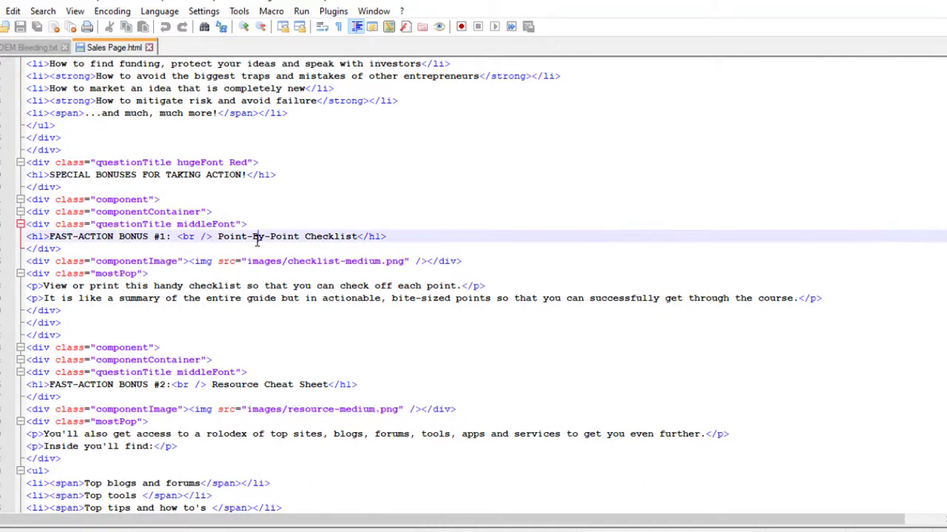
# In the eBook list's first item, select the opening li and strong tags, and separately the text between the strong tags.
pyautogui.scroll(4, 256, 238)
pyautogui.scroll(3, 258, 236)
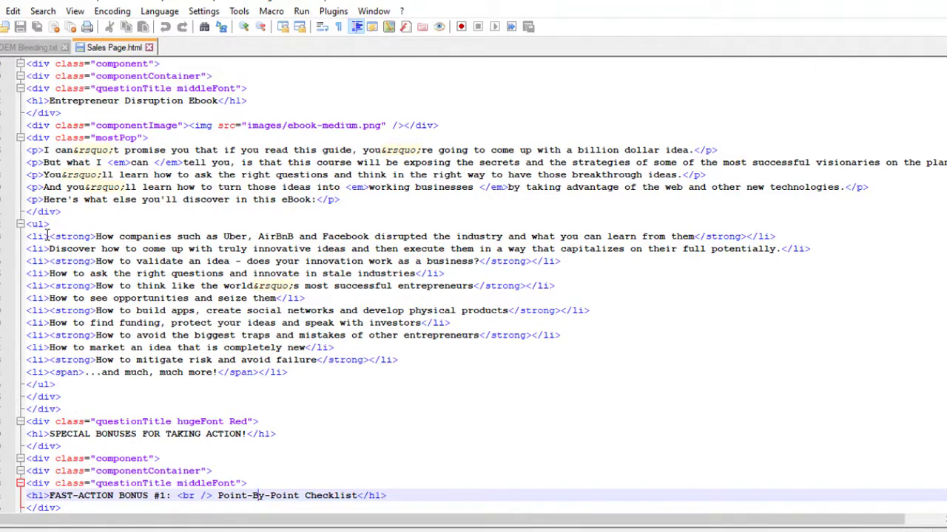
pyautogui.moveTo(94, 233); pyautogui.dragTo(30, 236)
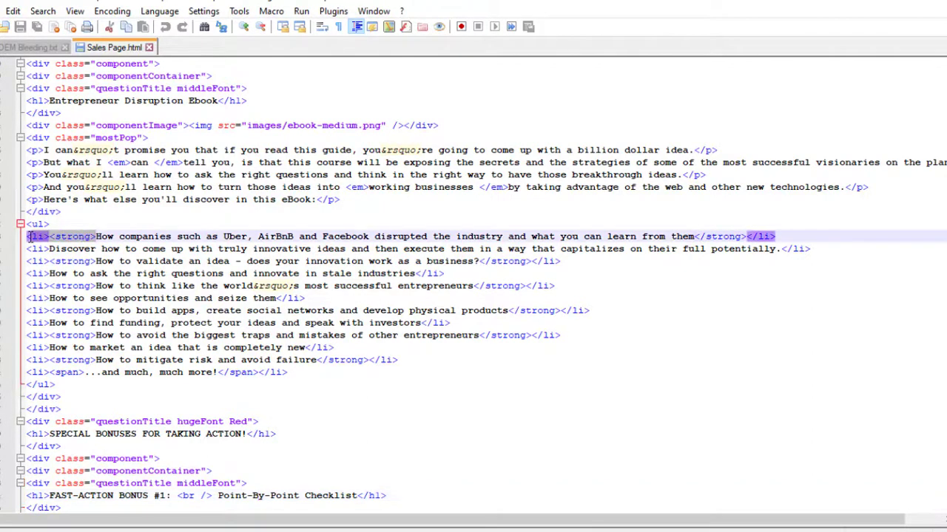
pyautogui.click(56, 236)
pyautogui.click(93, 236)
pyautogui.moveTo(93, 237); pyautogui.dragTo(28, 236)
pyautogui.click(93, 236)
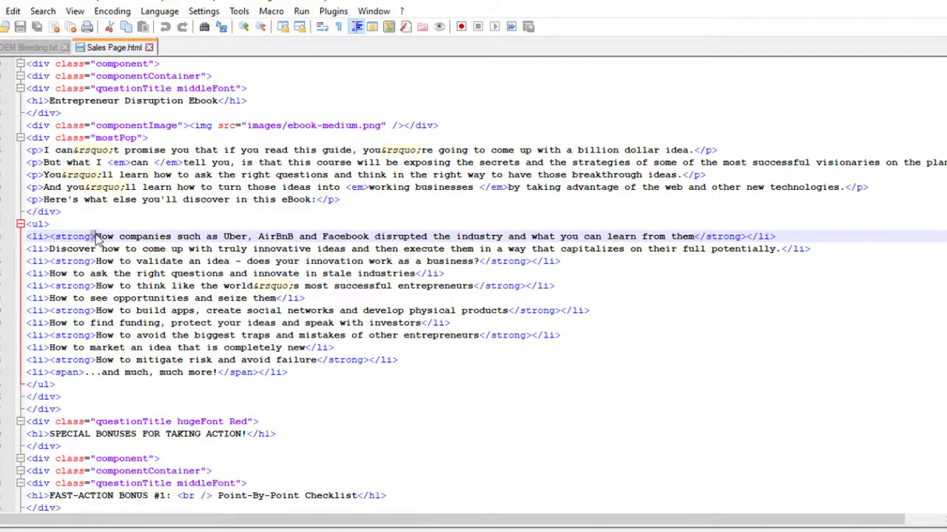
pyautogui.moveTo(94, 237); pyautogui.dragTo(697, 235)
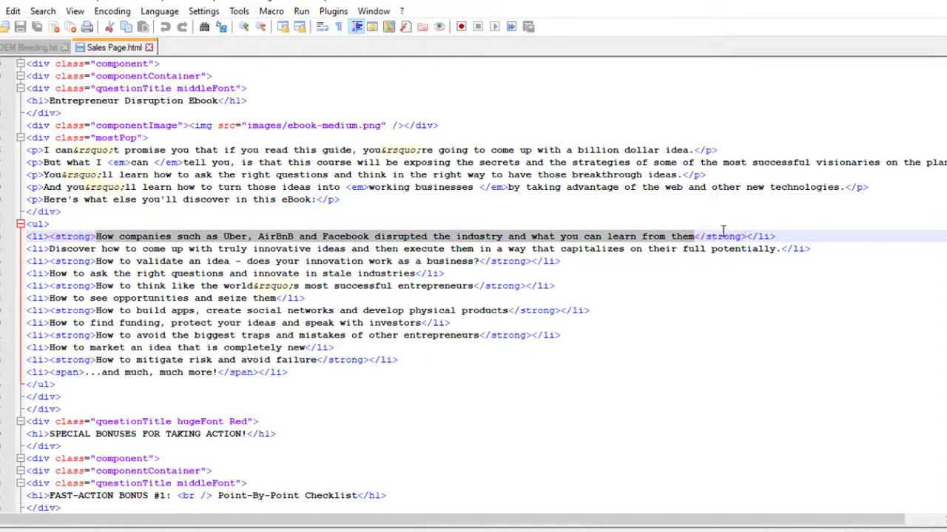
pyautogui.click(723, 235)
# Examine the remaining sales page code, from the bonuses and pricing to the footer and policy links.
pyautogui.scroll(1, 106, 217)
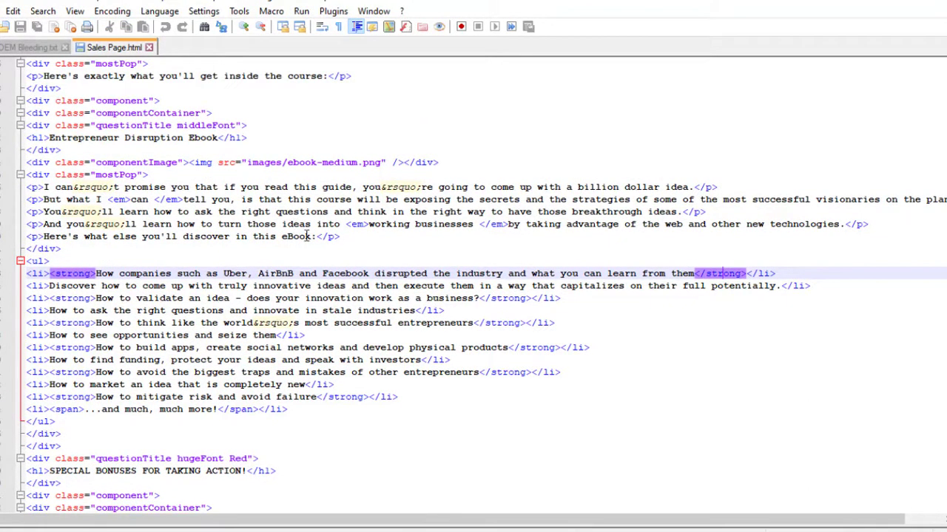
pyautogui.scroll(-5, 105, 272)
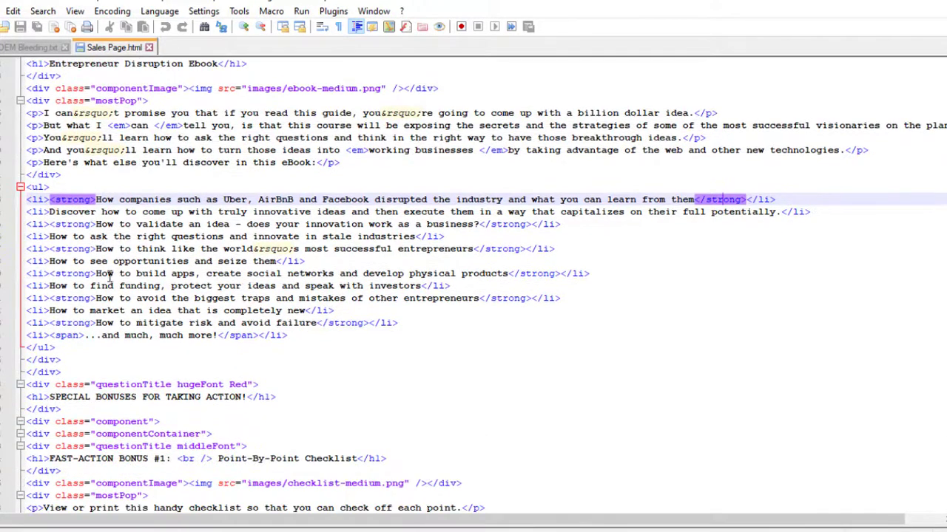
pyautogui.scroll(-20, 119, 275)
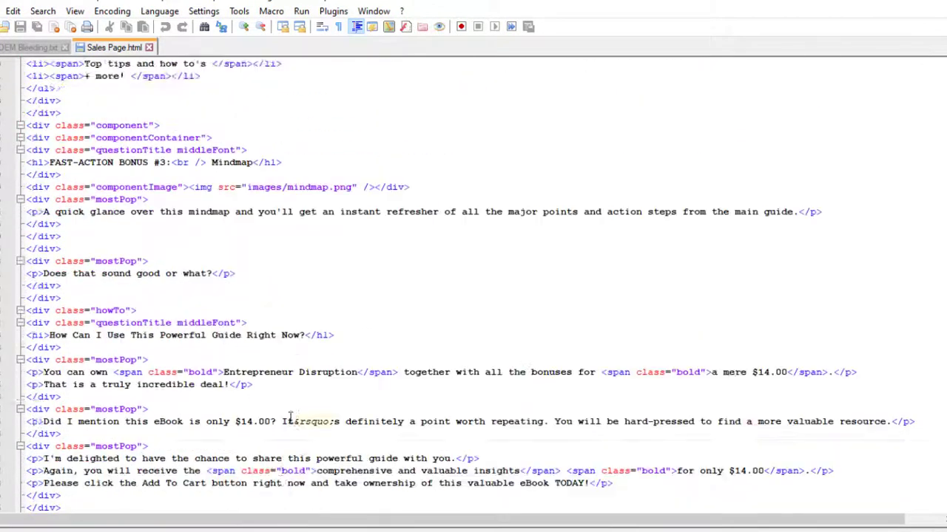
pyautogui.scroll(-12, 254, 381)
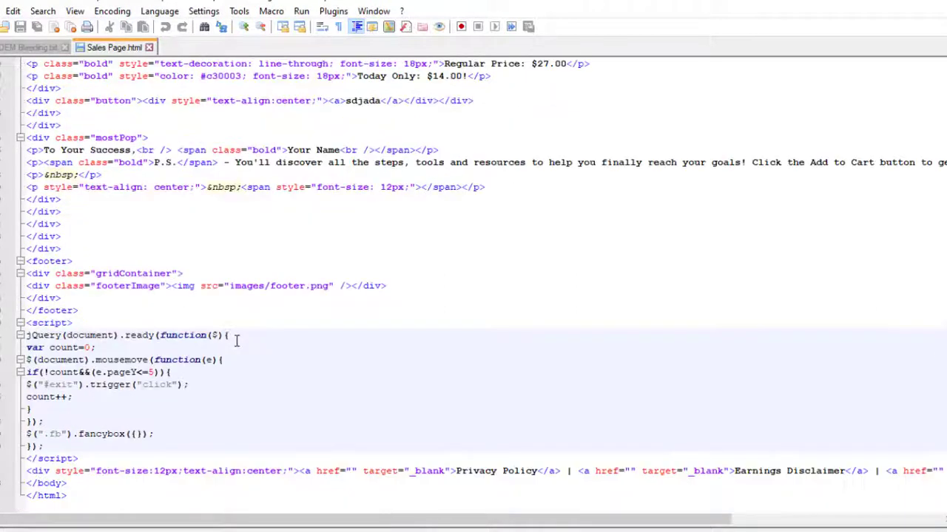
# Switch to File Explorer, go up to the Entrepreneur Disruption folder, and select both Sales Page.html and the Images folder.
pyautogui.press('super')
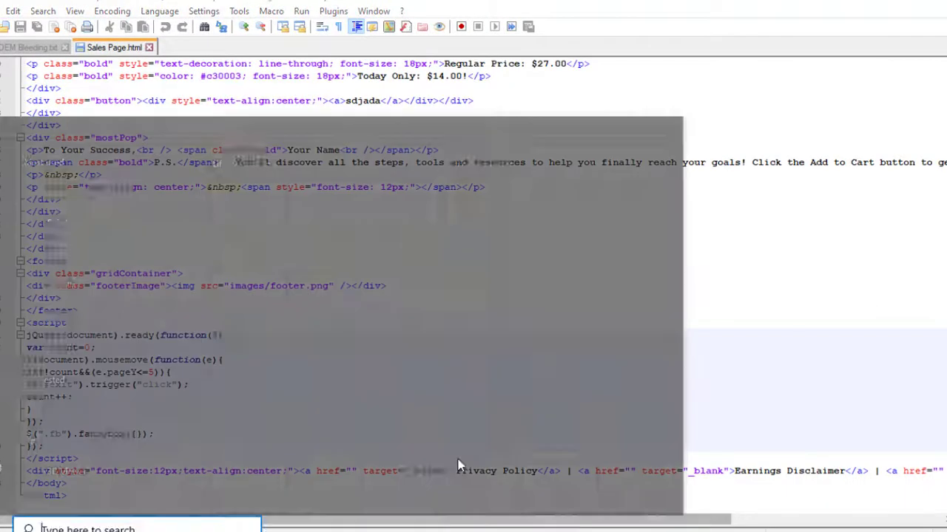
pyautogui.click(352, 524)
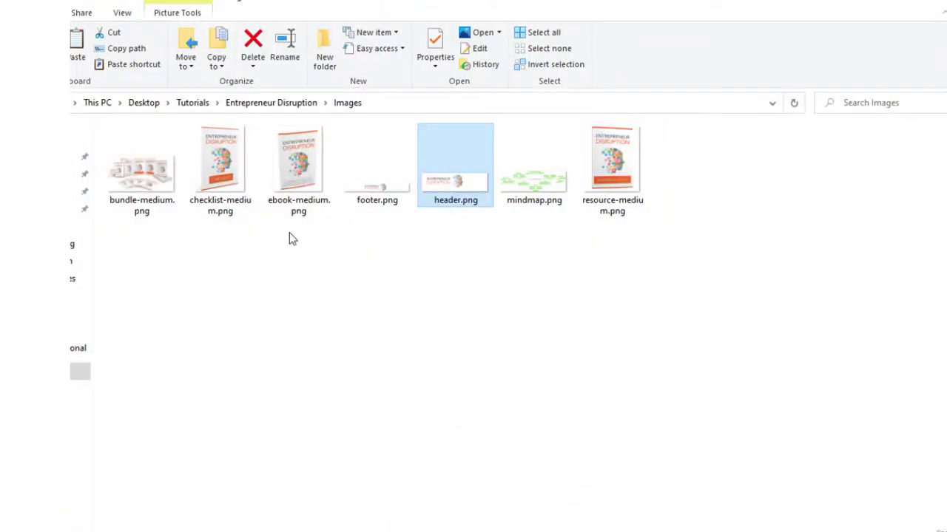
pyautogui.click(443, 361)
pyautogui.hotkey('alt', 'Up')
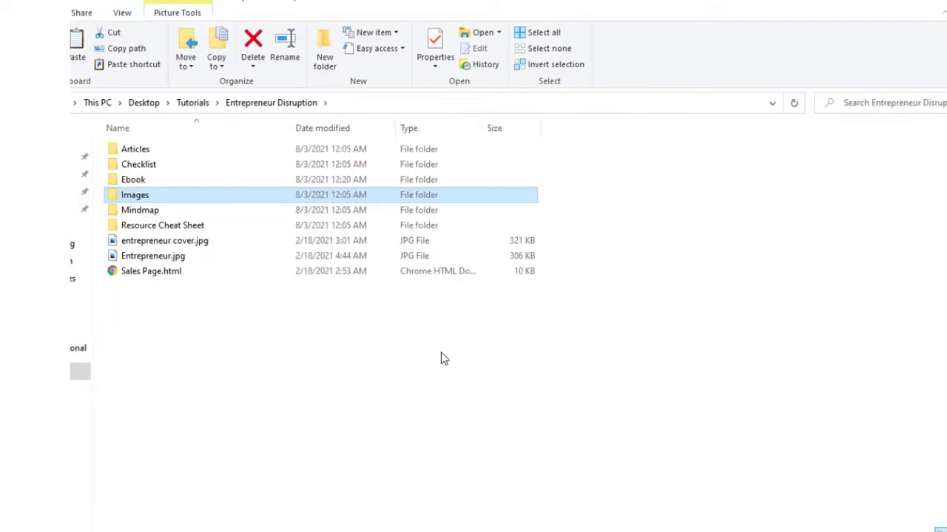
pyautogui.click(157, 275)
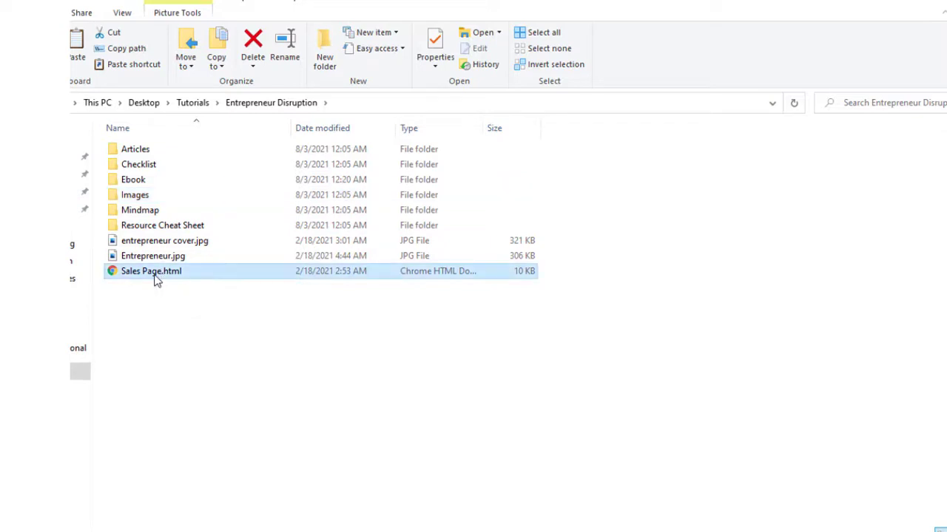
pyautogui.keyDown('ctrl'); pyautogui.click(156, 197); pyautogui.keyUp('ctrl')
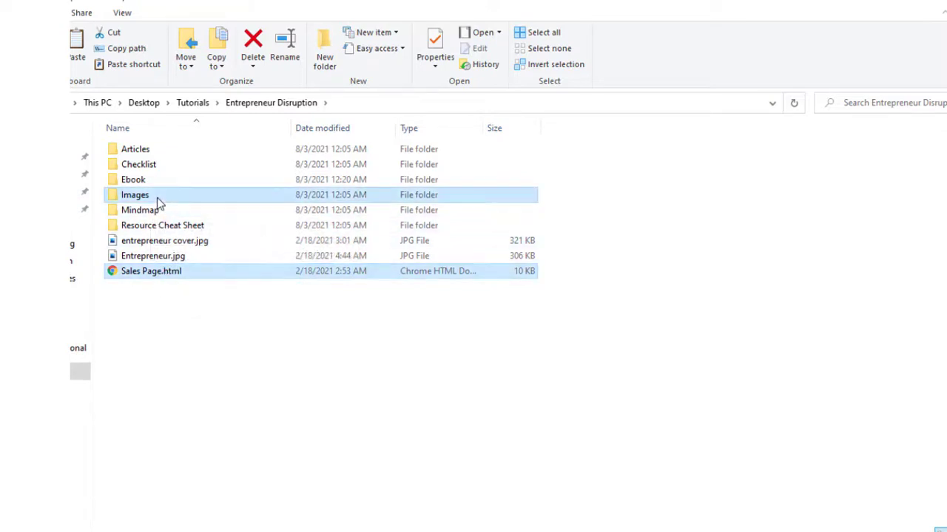
# Start a WinRAR archive of the selected Images folder and Sales Page.html in ZIP format, and select the archive's base name before the extension.
pyautogui.rightClick(206, 199)
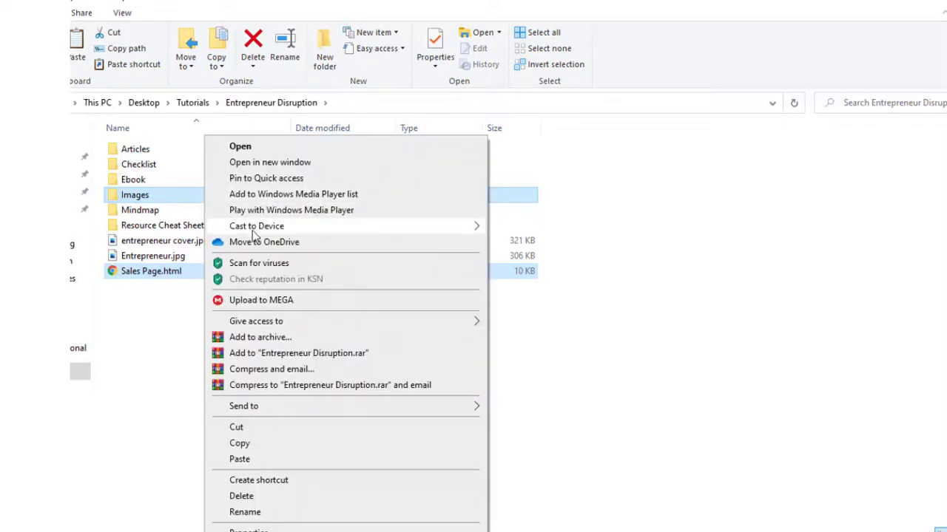
pyautogui.click(263, 338)
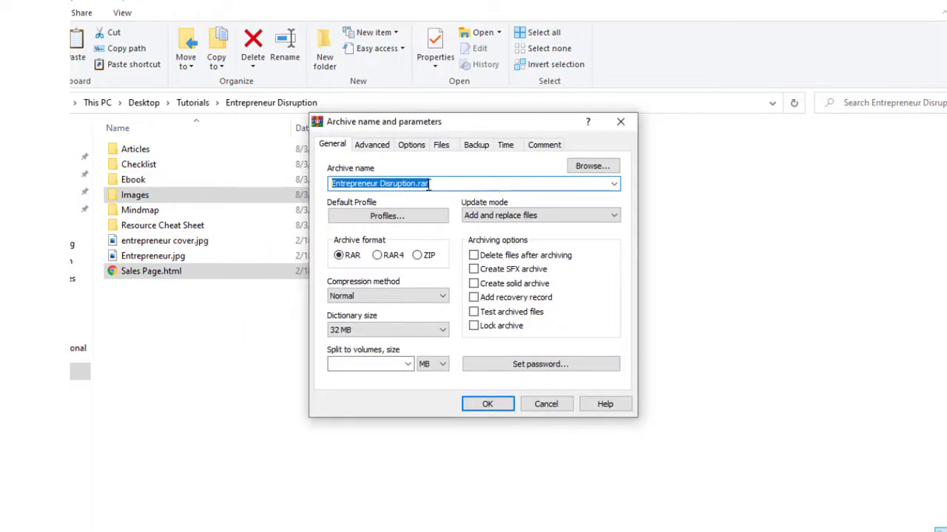
pyautogui.click(419, 259)
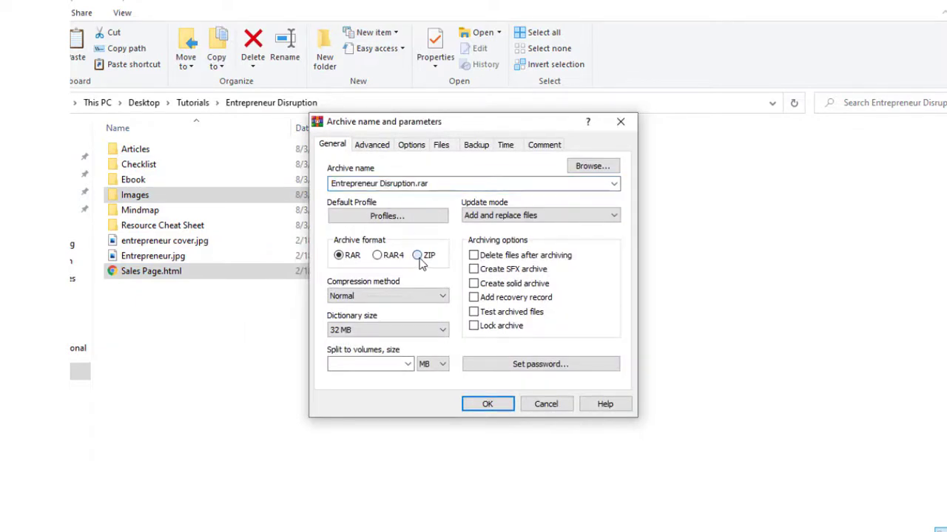
pyautogui.click(415, 184)
pyautogui.doubleClick(416, 183)
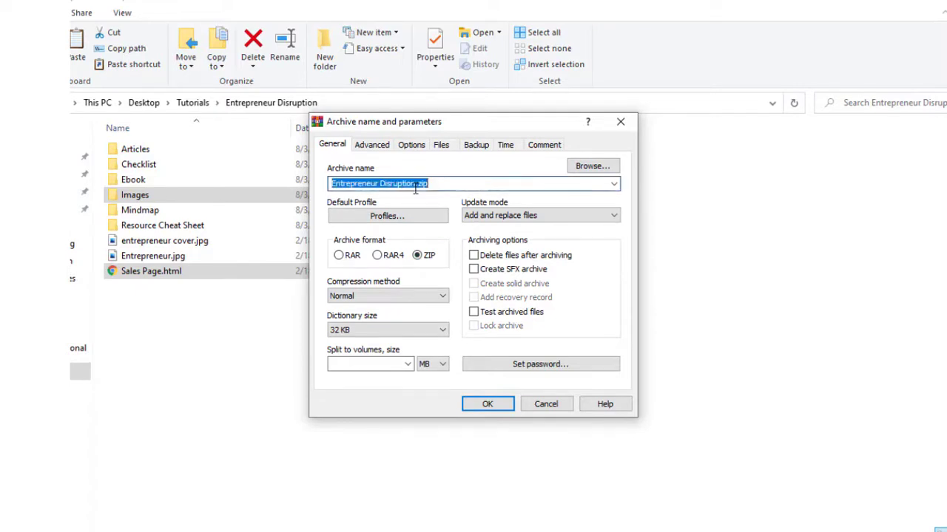
pyautogui.click(420, 183)
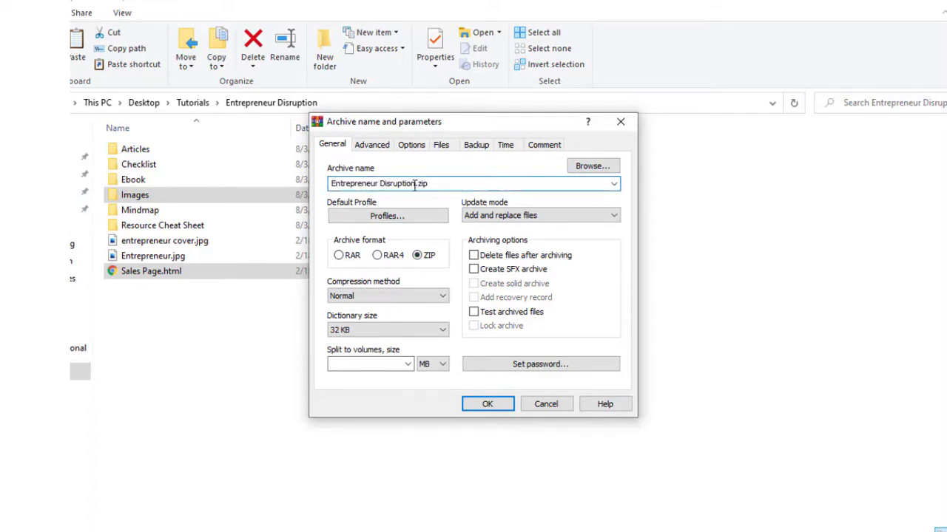
pyautogui.moveTo(417, 184); pyautogui.dragTo(318, 193)
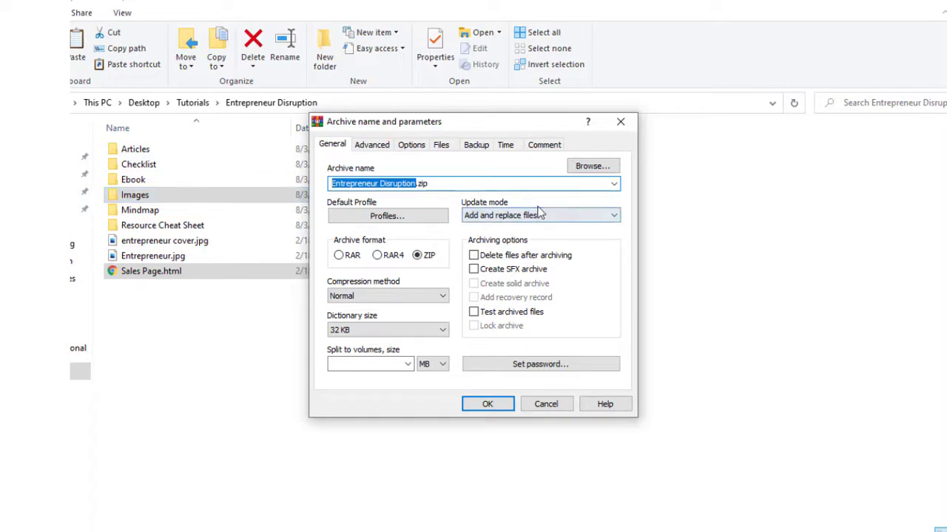
pyautogui.write('ac')
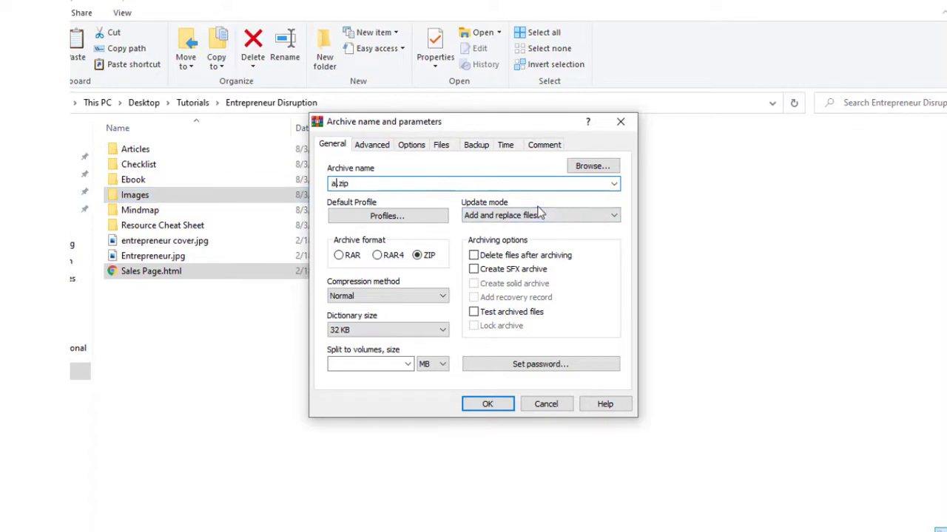
pyautogui.press('BackSpace')
pyautogui.press('BackSpace')
pyautogui.write('acg')
pyautogui.press('BackSpace')
pyautogui.press('BackSpace')
pyautogui.press('BackSpace')
pyautogui.write('home')
pyautogui.press('BackSpace')
pyautogui.press('BackSpace')
pyautogui.press('BackSpace')
pyautogui.press('BackSpace')
pyautogui.write('index')
pyautogui.press('BackSpace')
pyautogui.press('BackSpace')
pyautogui.press('BackSpace')
pyautogui.press('BackSpace')
pyautogui.press('BackSpace')
# Name the archive home, keeping the .zip extension, create it, and select home.zip in the Entrepreneur Disruption folder.
pyautogui.write('home')
pyautogui.click(488, 404)
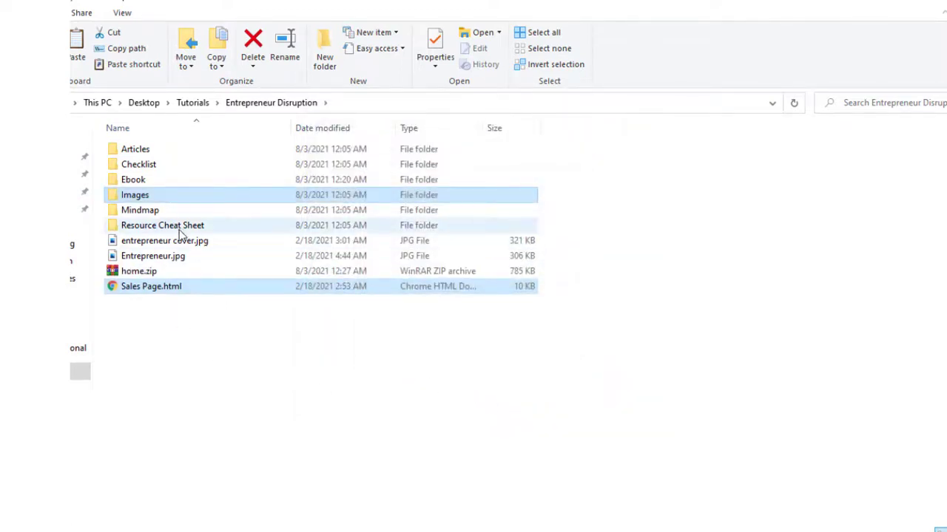
pyautogui.click(162, 272)
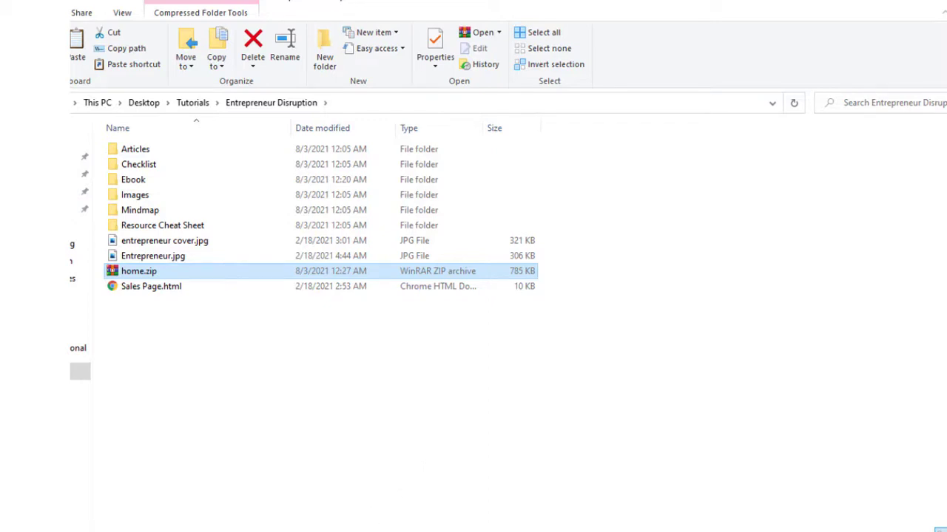
# Switch to the Chrome window showing the Entrepreneur Disruption sales page and go to domain.com/cpanel.
pyautogui.press('super')
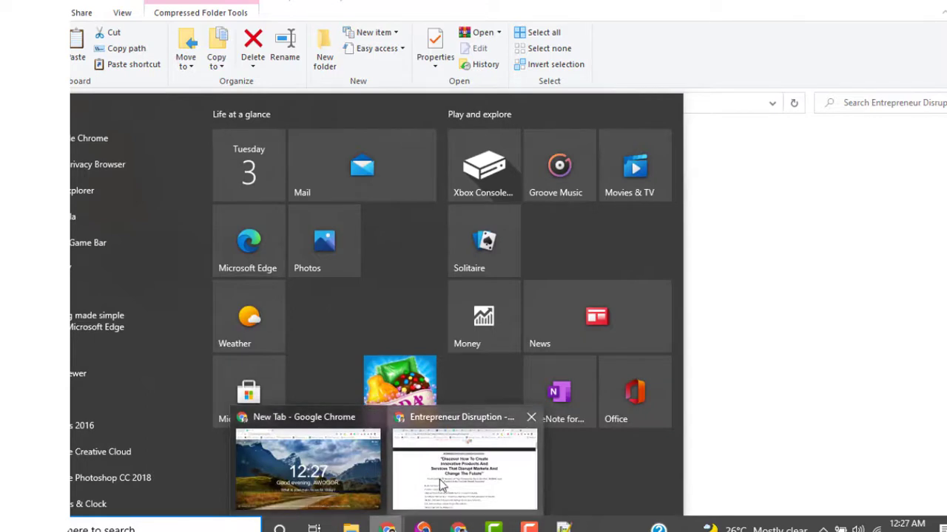
pyautogui.click(441, 485)
pyautogui.click(518, 26)
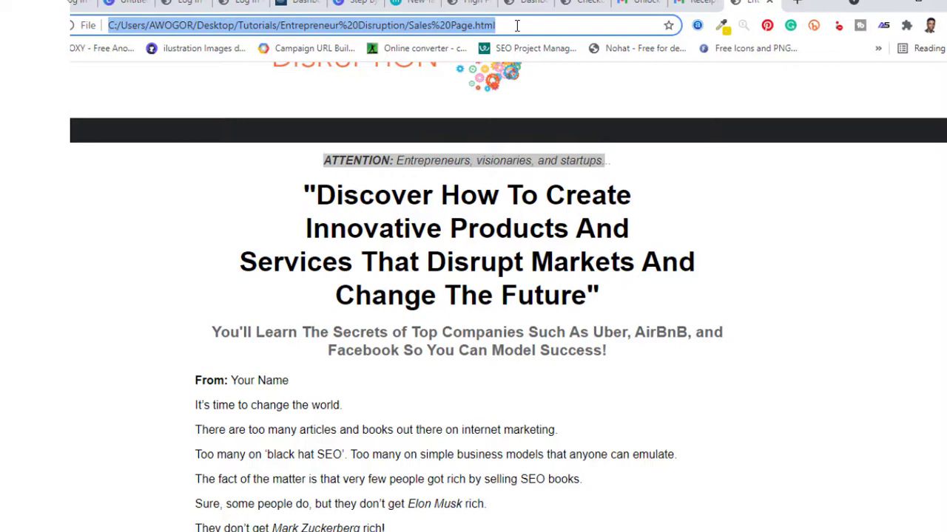
pyautogui.press('BackSpace')
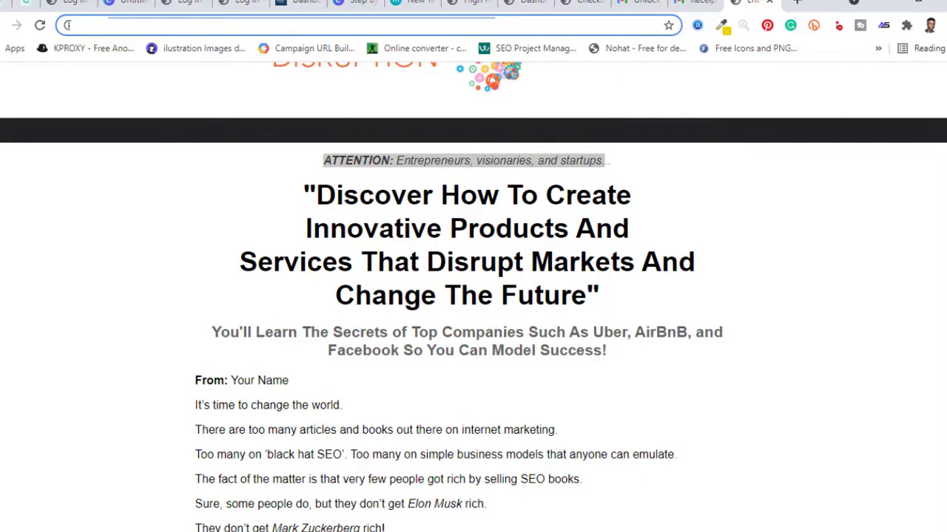
pyautogui.write('domain')
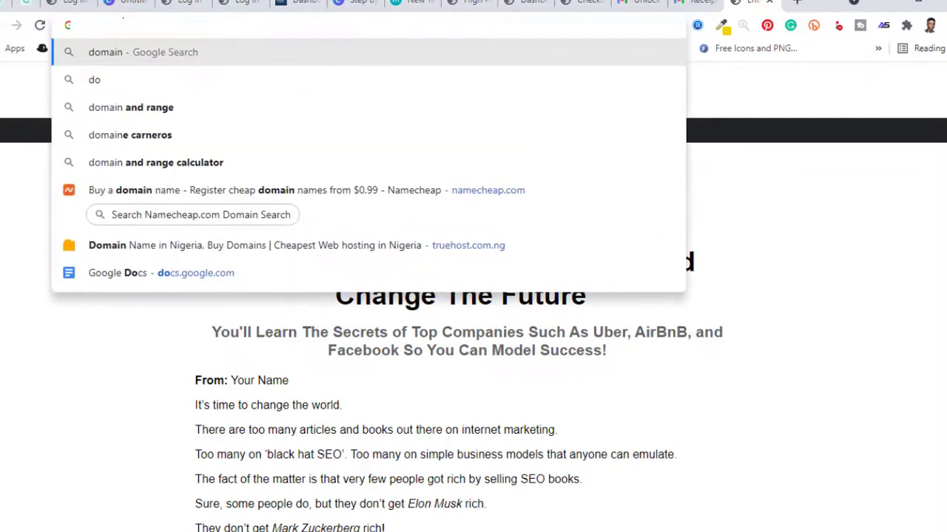
pyautogui.write('.c')
pyautogui.press('BackSpace')
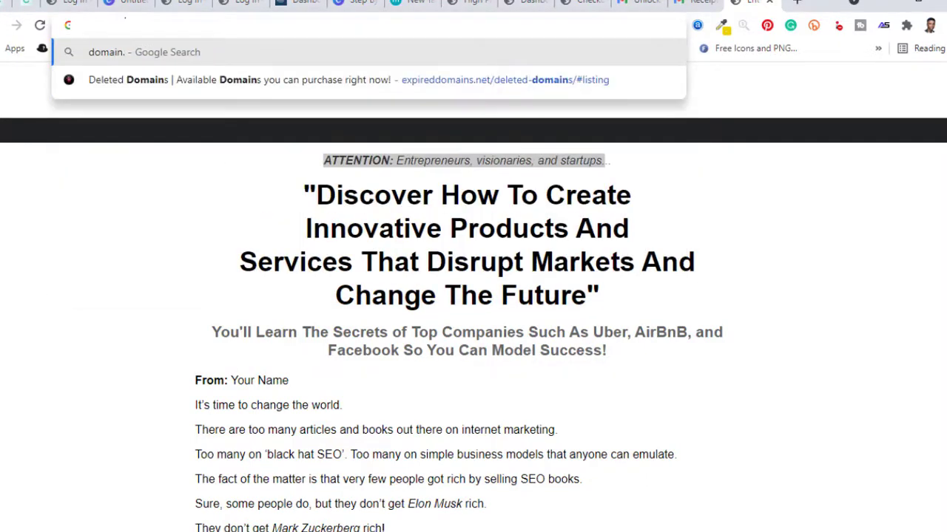
pyautogui.press('BackSpace')
pyautogui.write('.com')
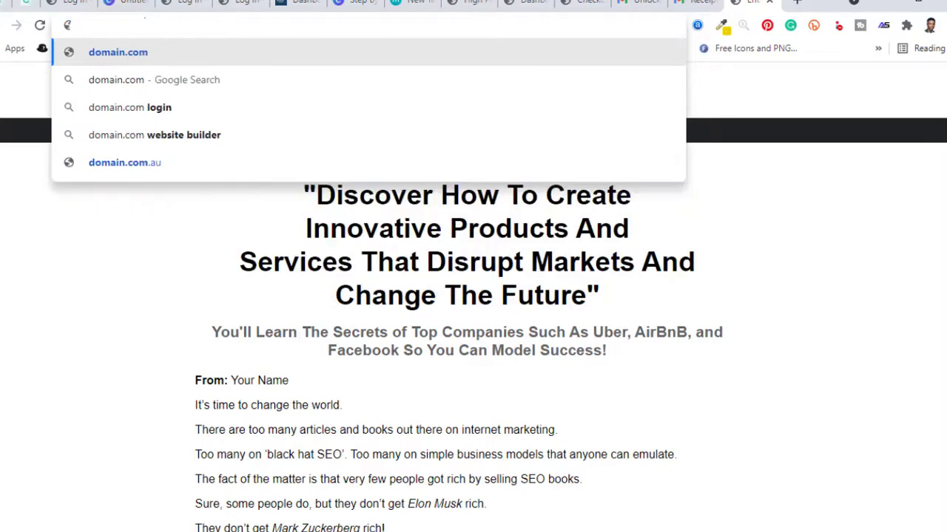
pyautogui.write('/cpanel')
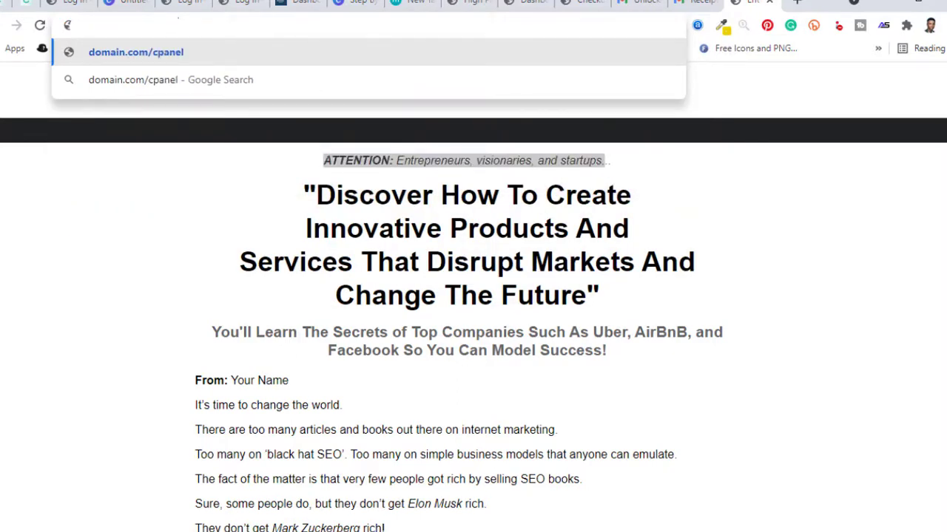
pyautogui.press('Return')
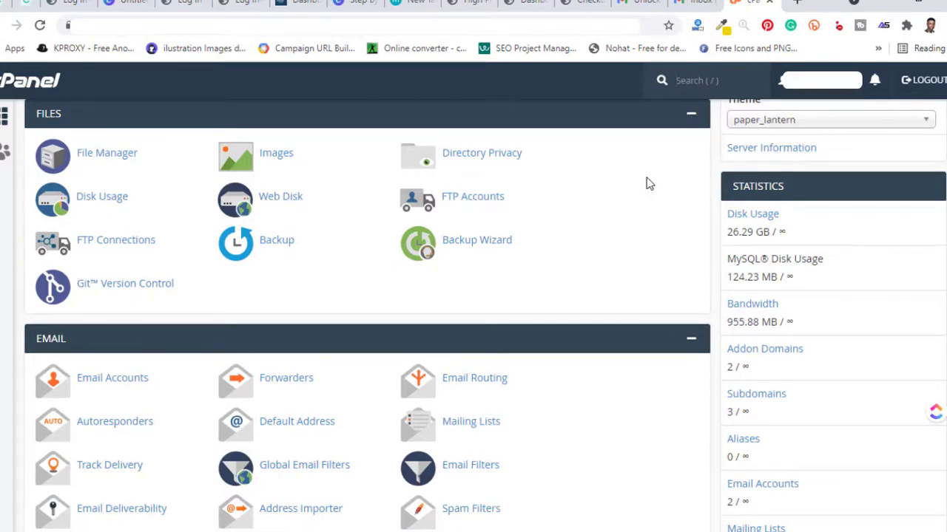
# Open cPanel's File Manager and look over the files in the website's directory.
pyautogui.click(127, 158)
pyautogui.click(126, 156)
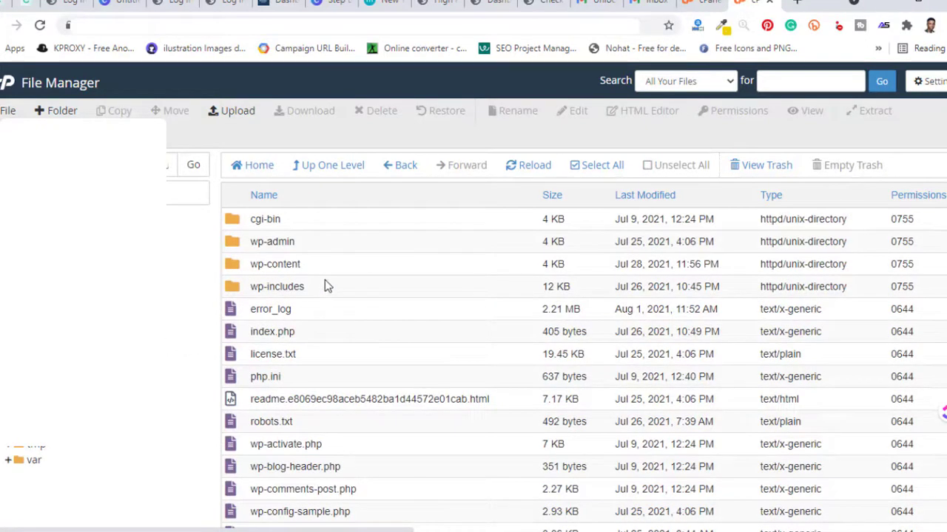
pyautogui.scroll(-3, 318, 308)
pyautogui.scroll(3, 318, 306)
# Create a new folder named ed in the website's directory.
pyautogui.click(67, 112)
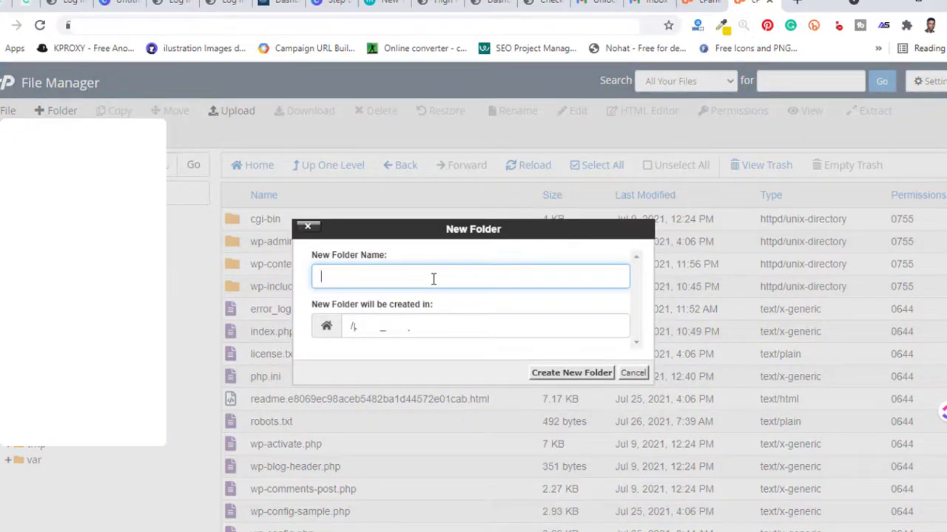
pyautogui.write('s')
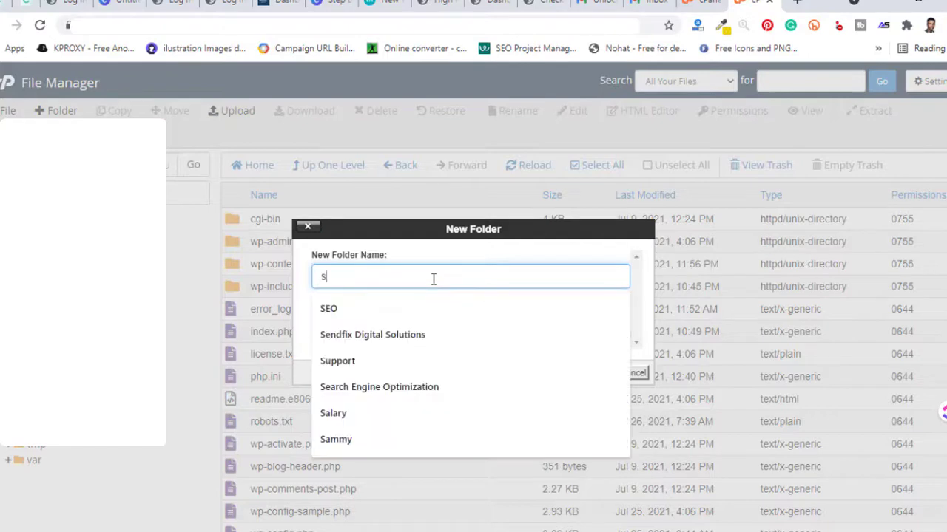
pyautogui.press('BackSpace')
pyautogui.write('e')
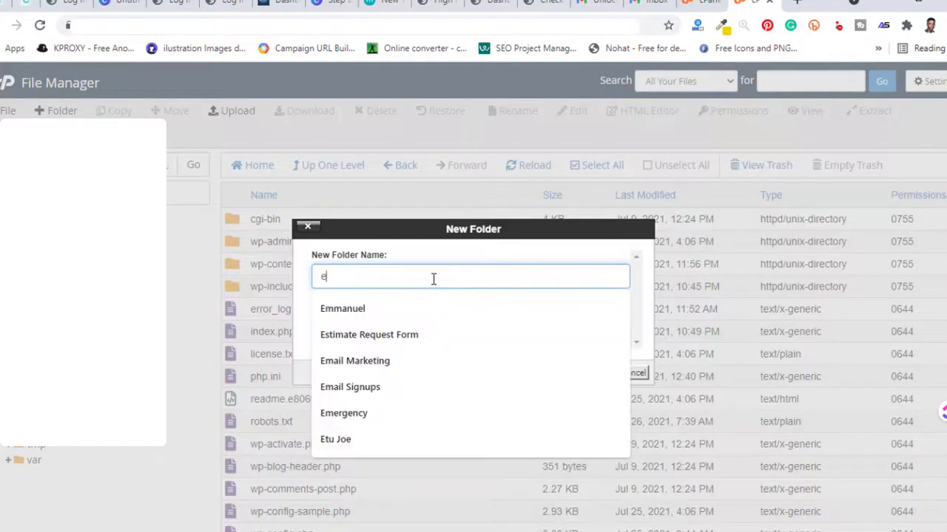
pyautogui.write('d')
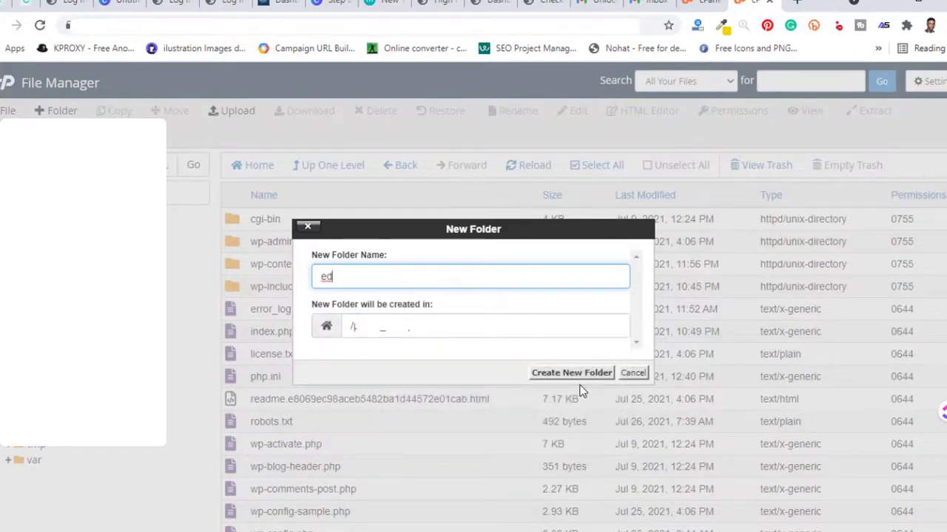
pyautogui.click(551, 375)
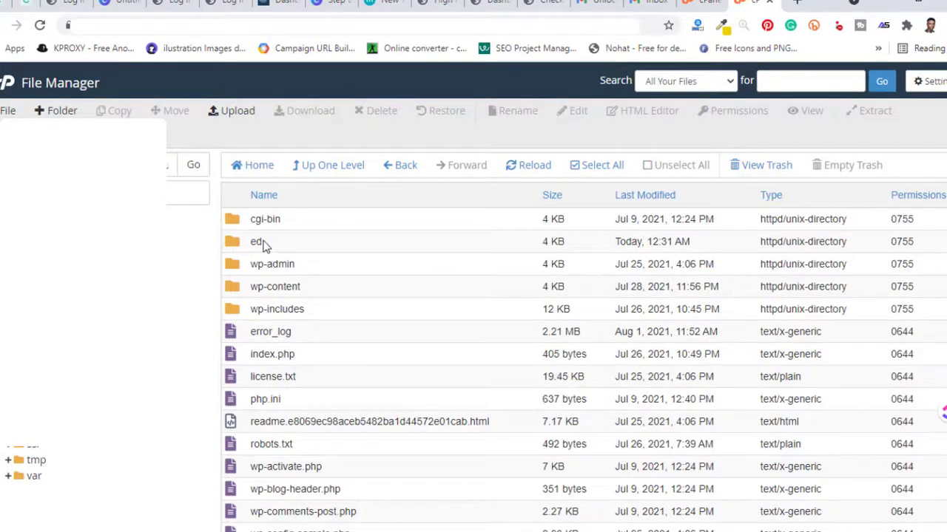
# Open the ed folder and upload home.zip into it from the local Entrepreneur Disruption folder.
pyautogui.doubleClick(237, 247)
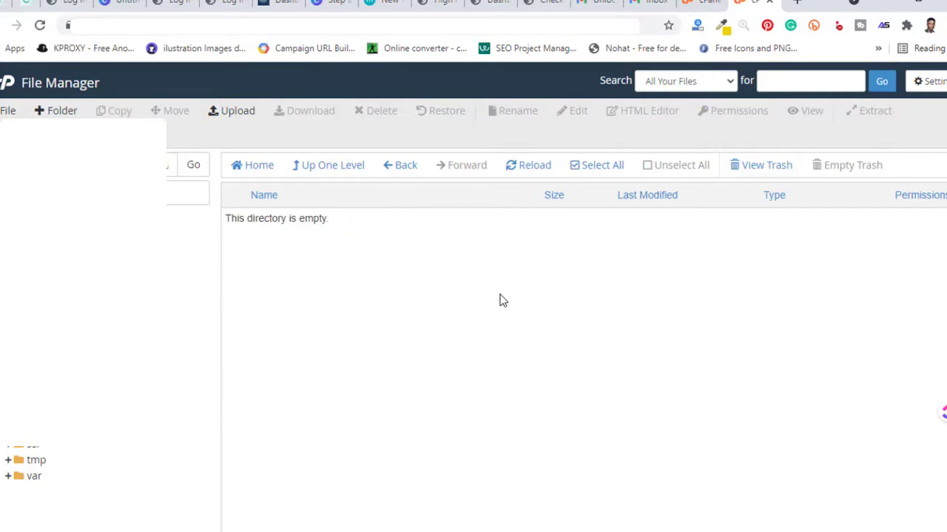
pyautogui.click(232, 112)
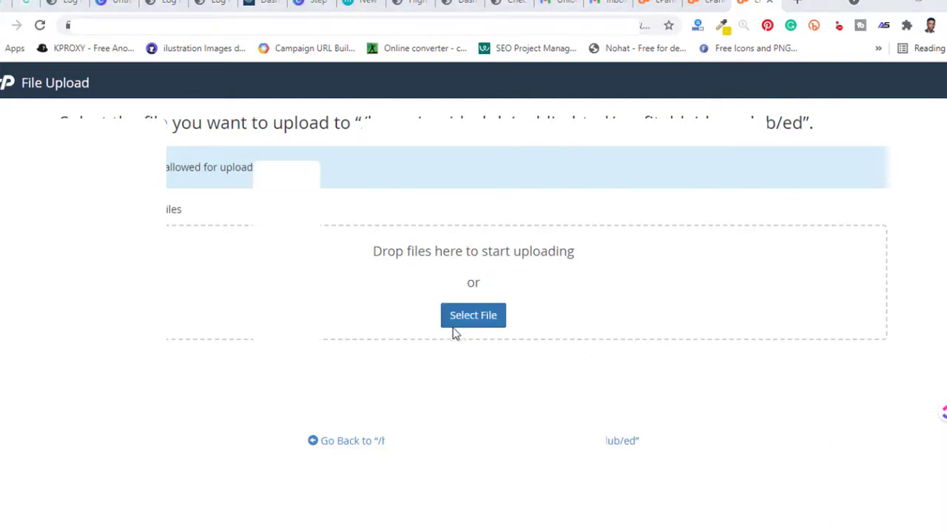
pyautogui.click(455, 325)
pyautogui.click(414, 209)
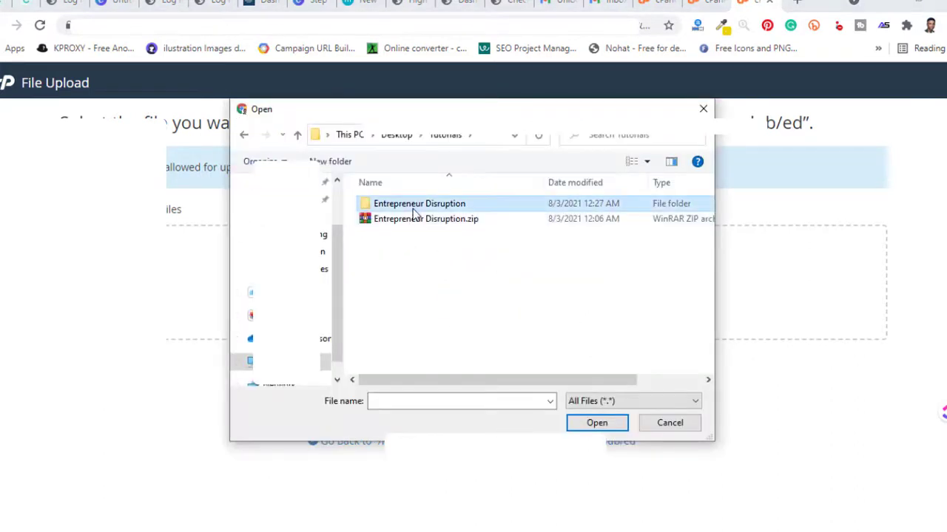
pyautogui.doubleClick(414, 211)
pyautogui.click(398, 326)
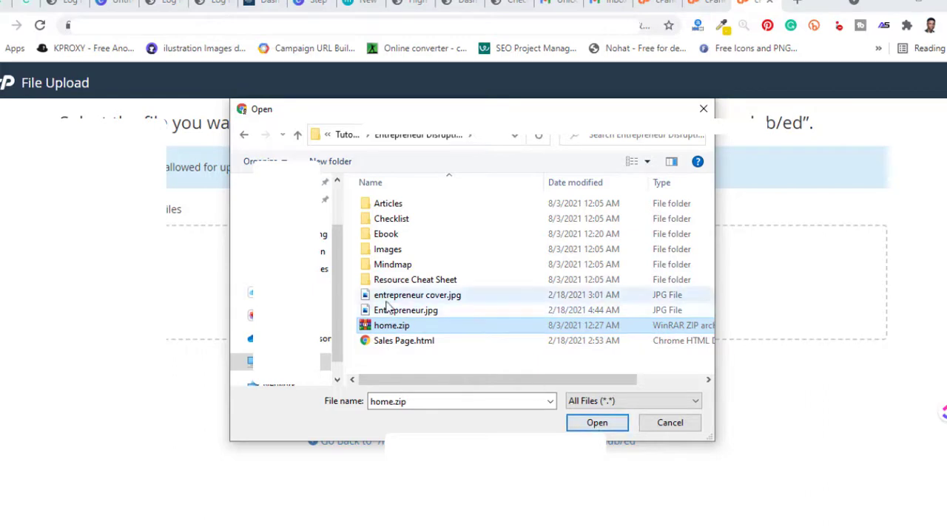
pyautogui.click(595, 423)
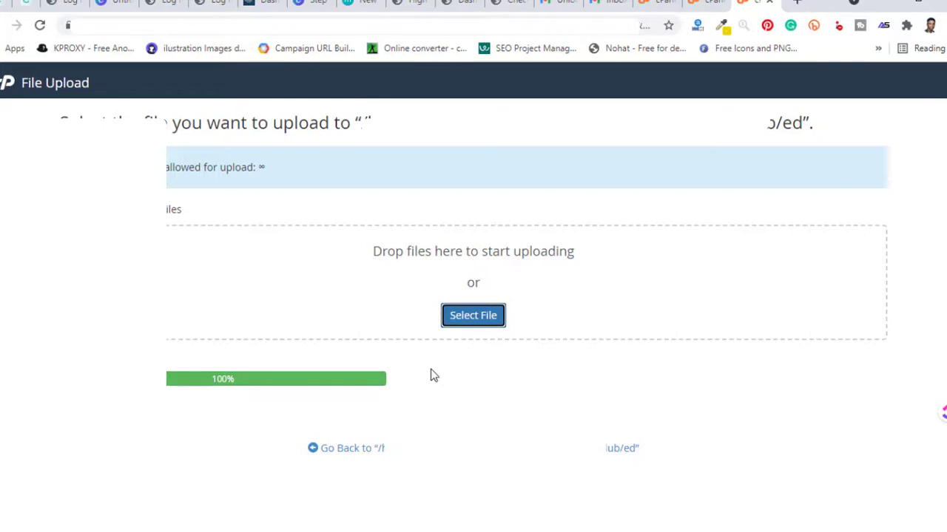
# Return to the ed directory in File Manager and extract home.zip there.
pyautogui.click(408, 449)
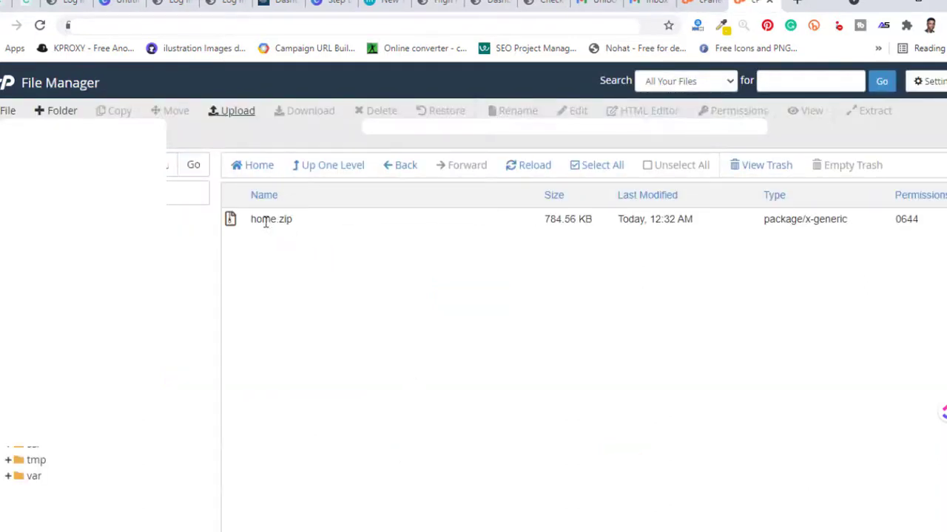
pyautogui.rightClick(260, 220)
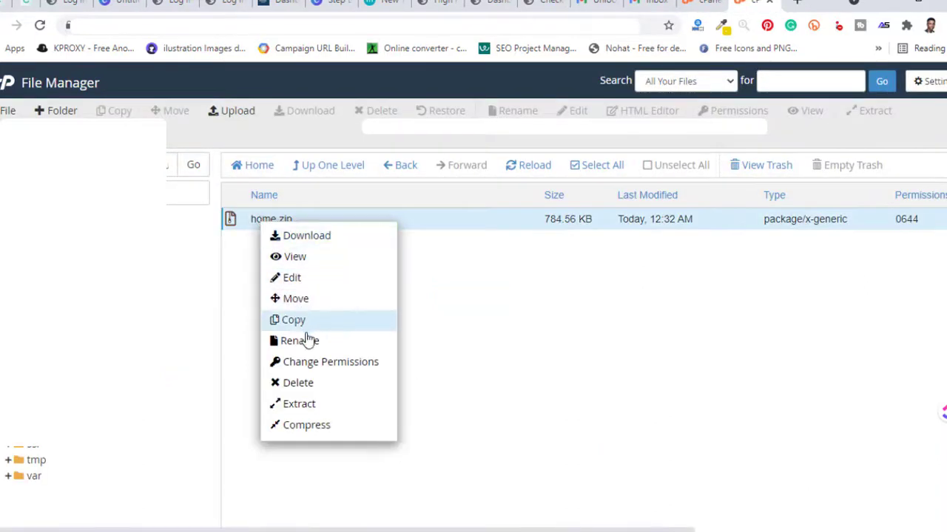
pyautogui.click(307, 405)
# Rename Sales Page.html in the ed folder to index.html.
pyautogui.click(280, 264)
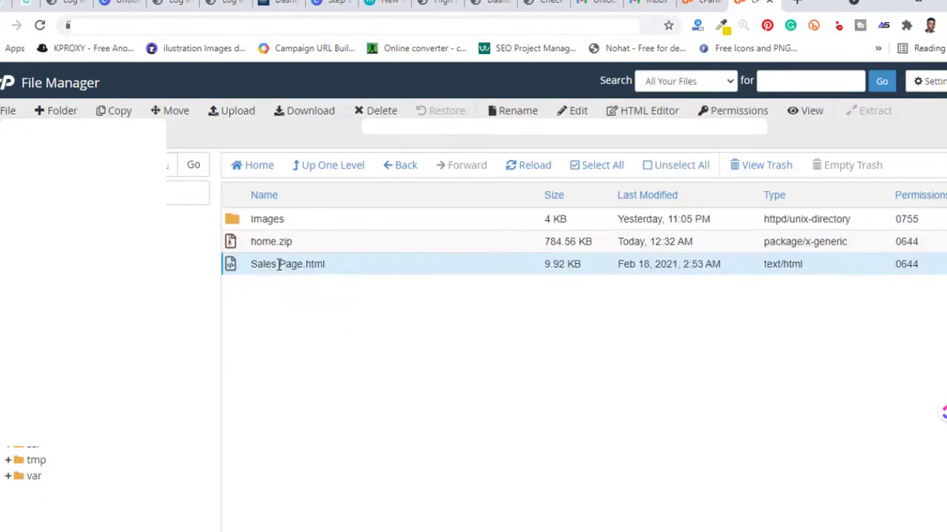
pyautogui.rightClick(278, 264)
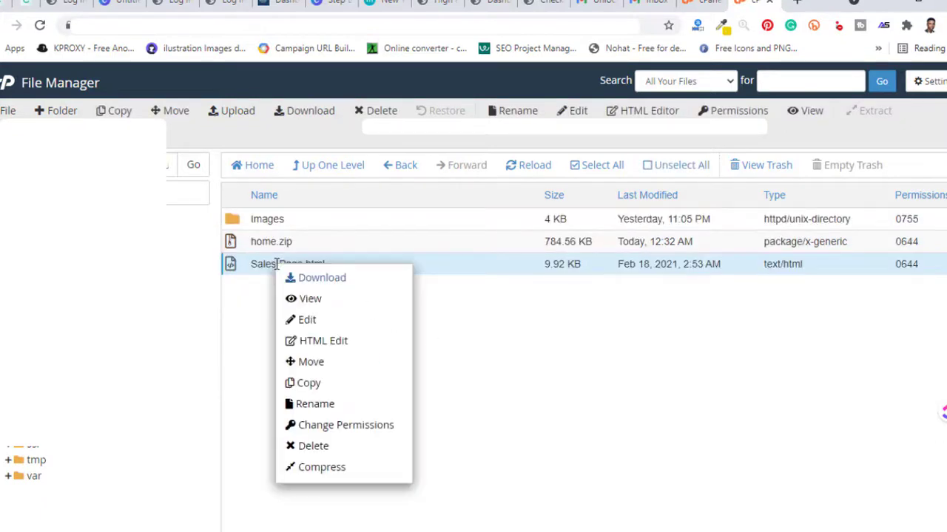
pyautogui.click(328, 412)
pyautogui.moveTo(374, 315); pyautogui.dragTo(303, 316)
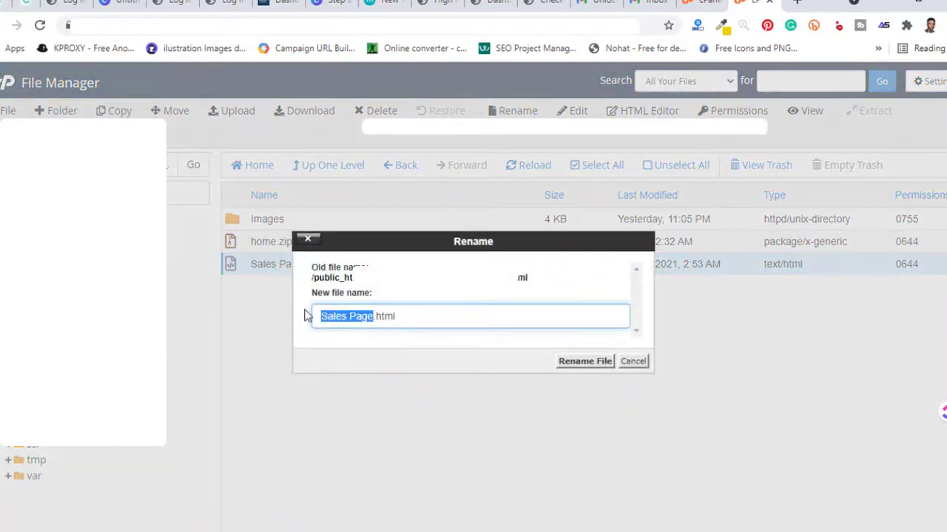
pyautogui.write('index')
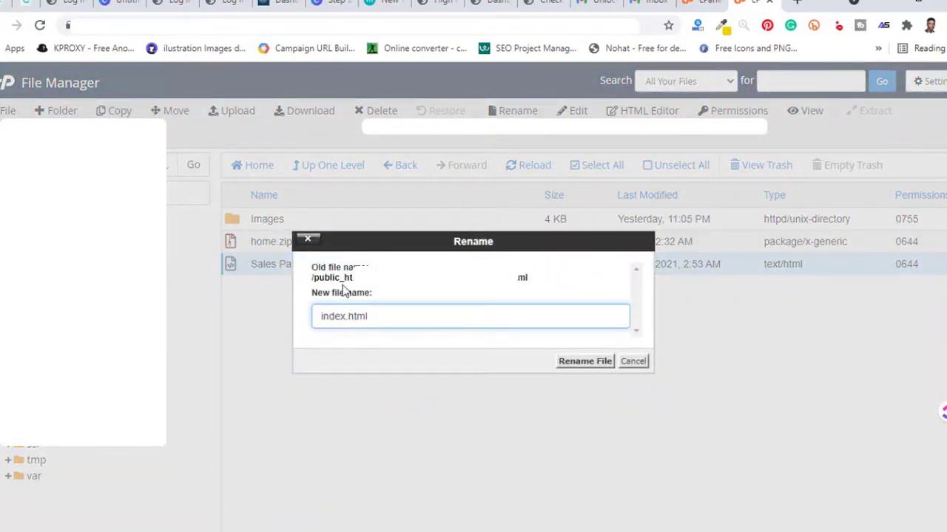
pyautogui.click(608, 361)
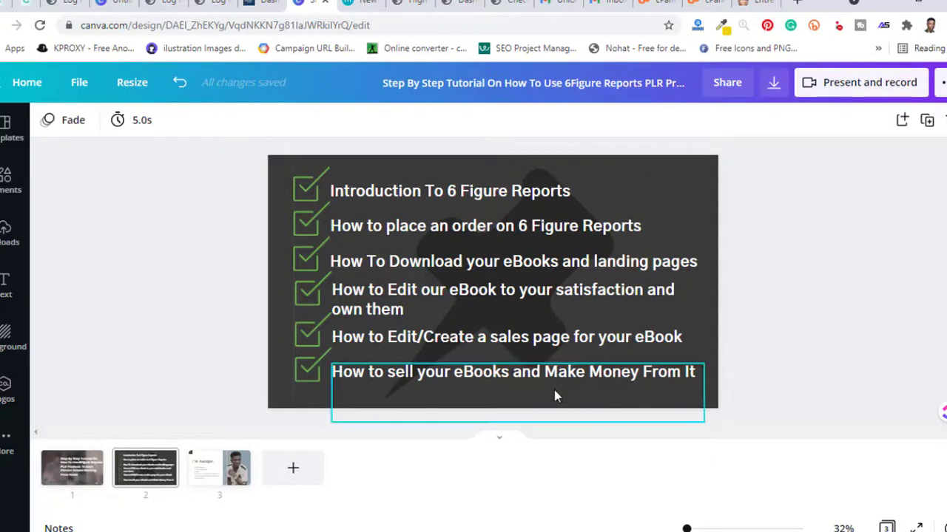
pyautogui.scroll(-2, 547, 403)
pyautogui.scroll(2, 534, 402)
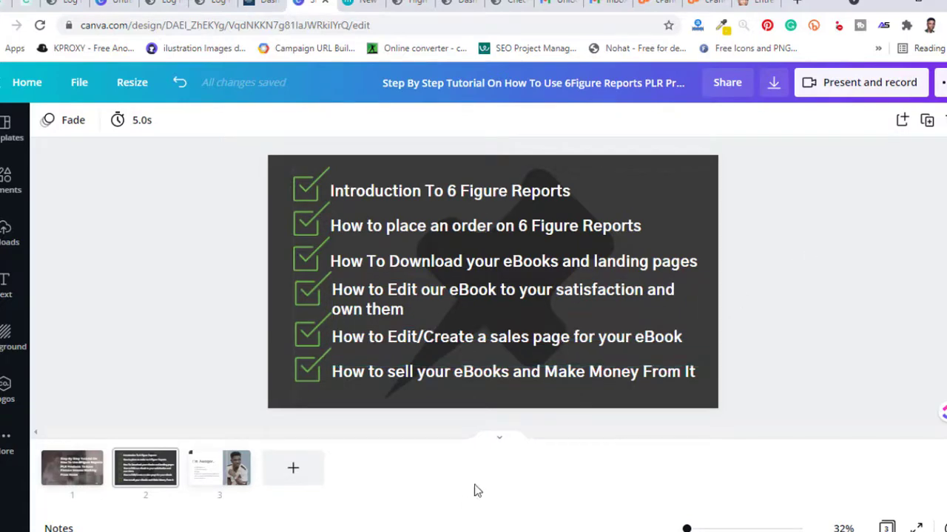
pyautogui.press('super')
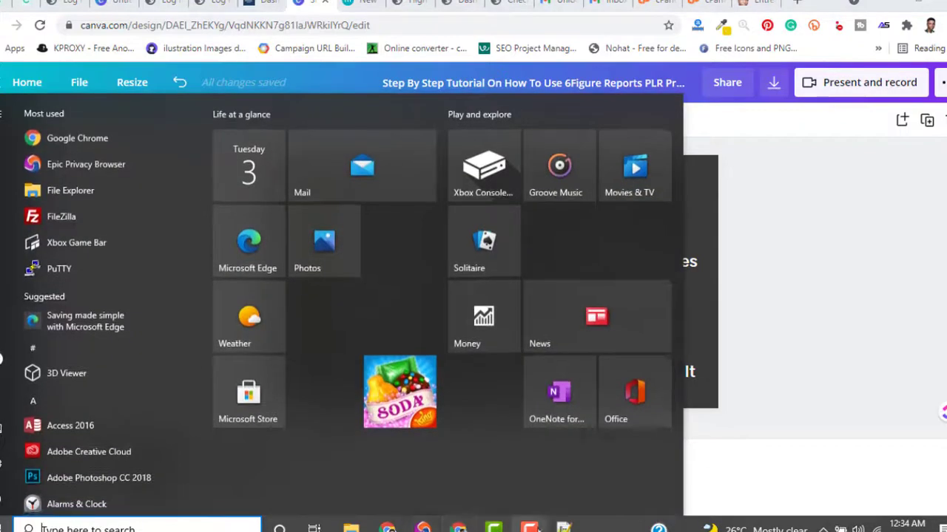